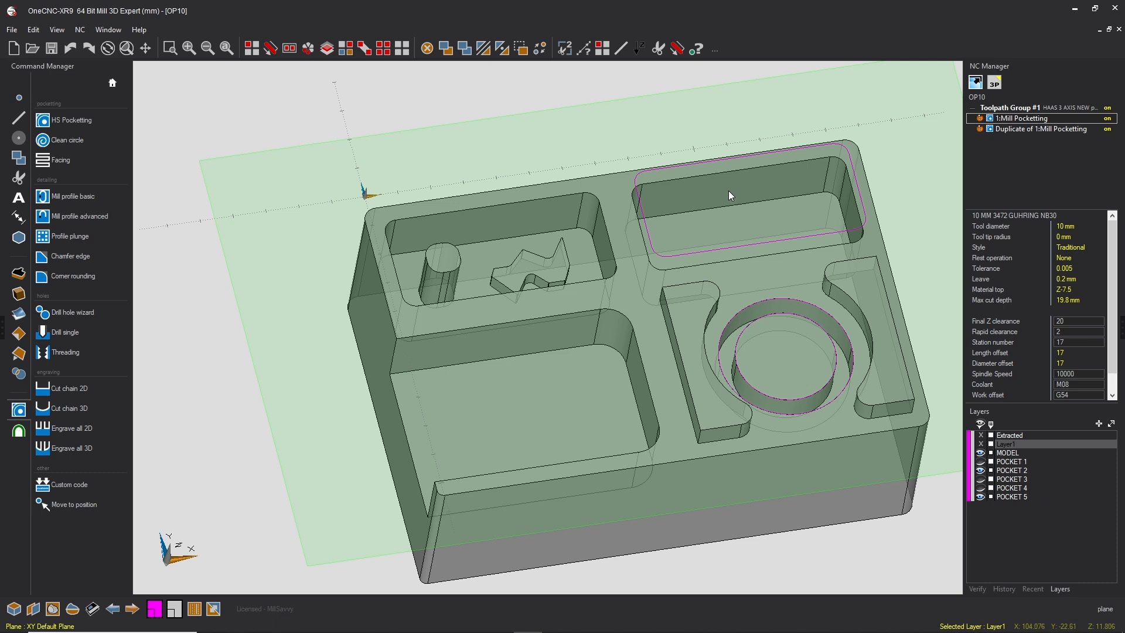
# - Inspect the toolpath and pocket boundary of the 1:Mill Pocketting operation on the model
pyautogui.click(1022, 121)
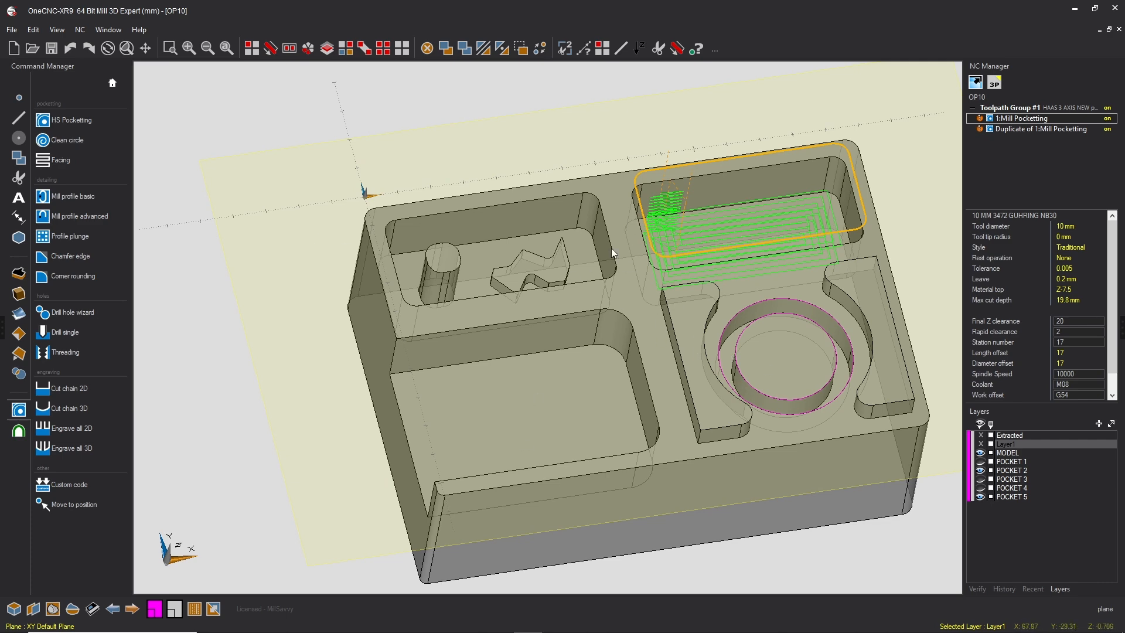
pyautogui.moveTo(610, 247); pyautogui.dragTo(642, 261, button='middle')
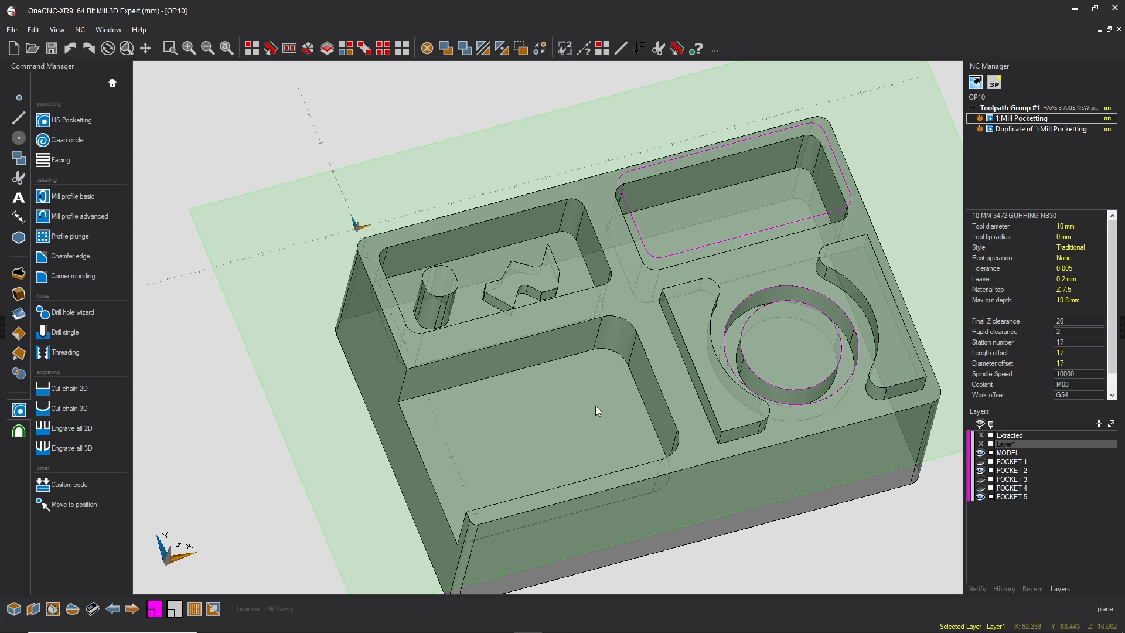
pyautogui.moveTo(575, 385); pyautogui.dragTo(585, 358, button='middle')
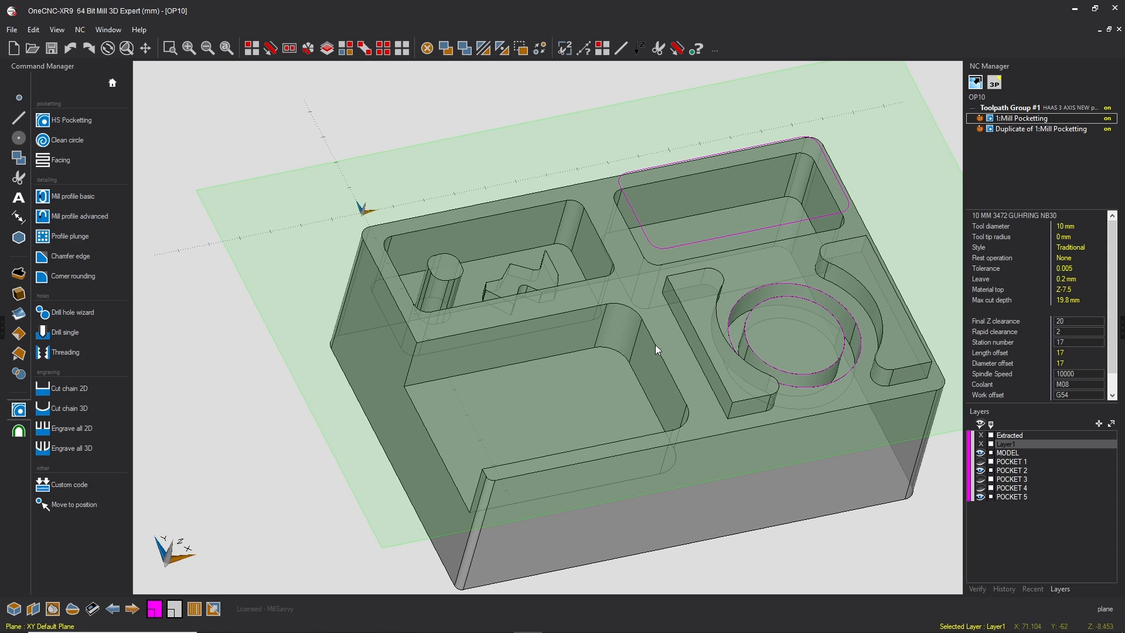
pyautogui.click(1021, 119)
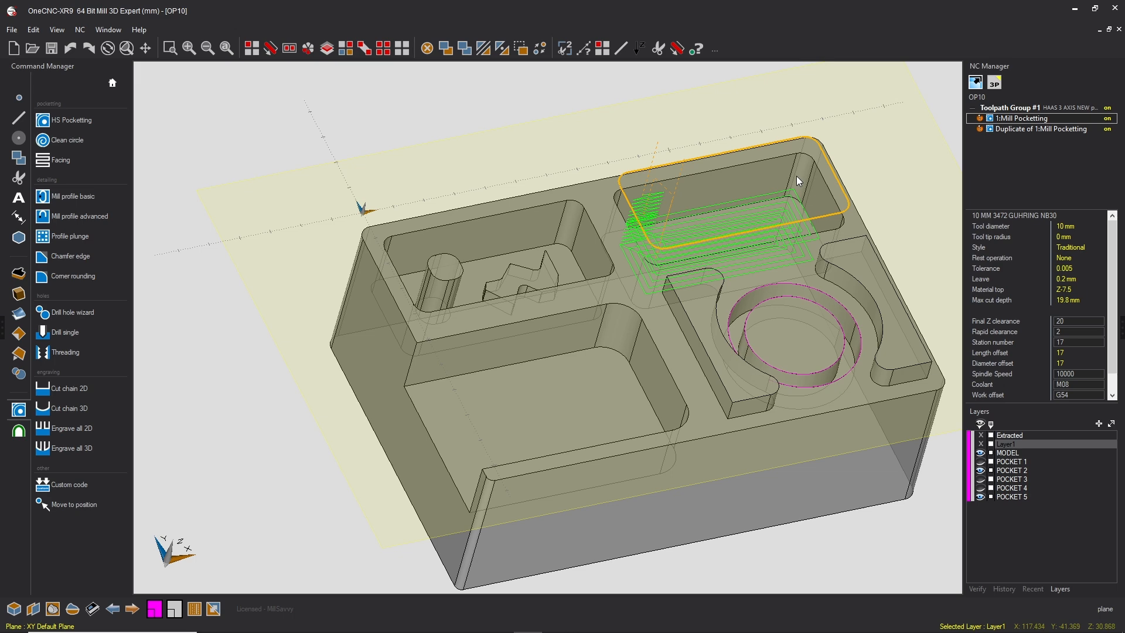
# - Open the 1:Mill Pocketting operation for editing
pyautogui.click(1002, 109)
pyautogui.click(998, 118)
pyautogui.rightClick(999, 120)
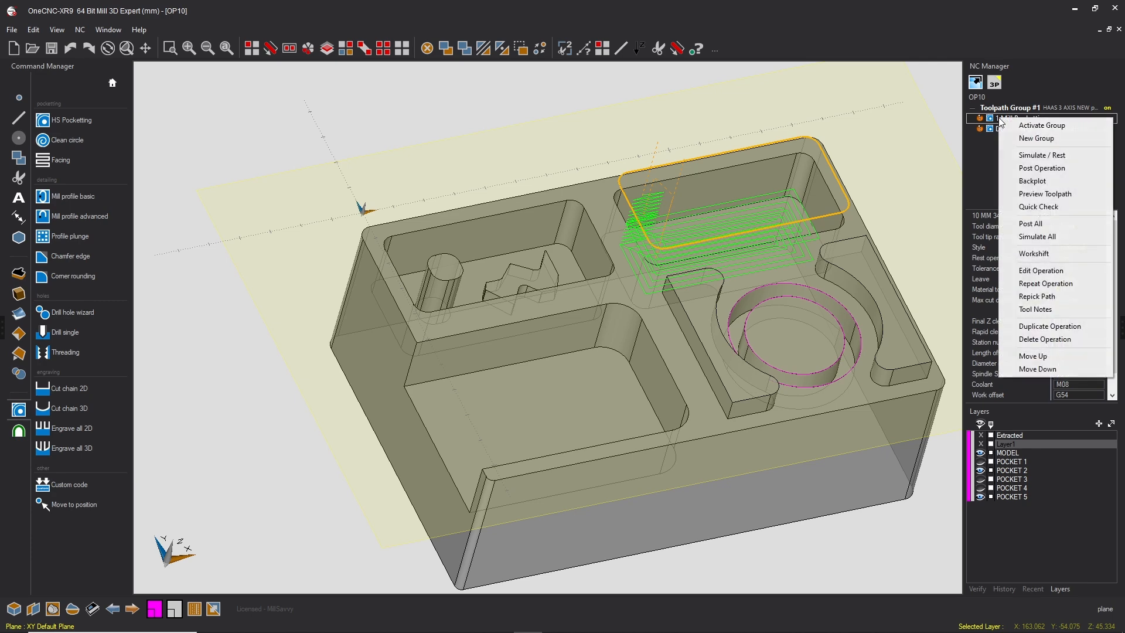
pyautogui.click(1031, 272)
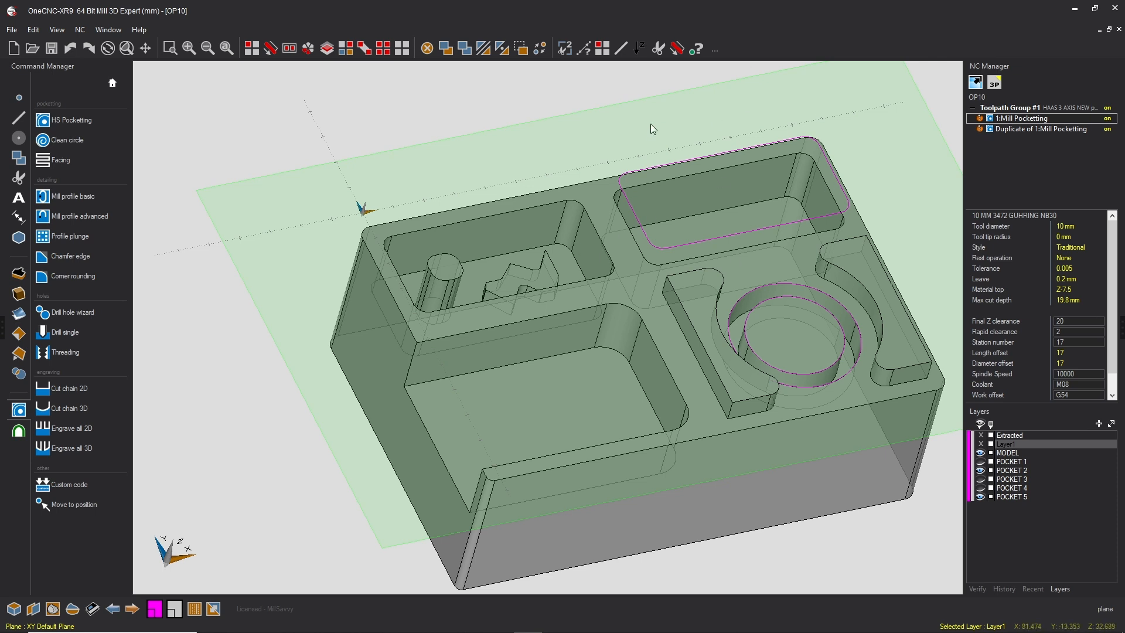
# - Extract the top edge loop of the model's back-right rectangular pocket
pyautogui.click(18, 353)
pyautogui.click(86, 184)
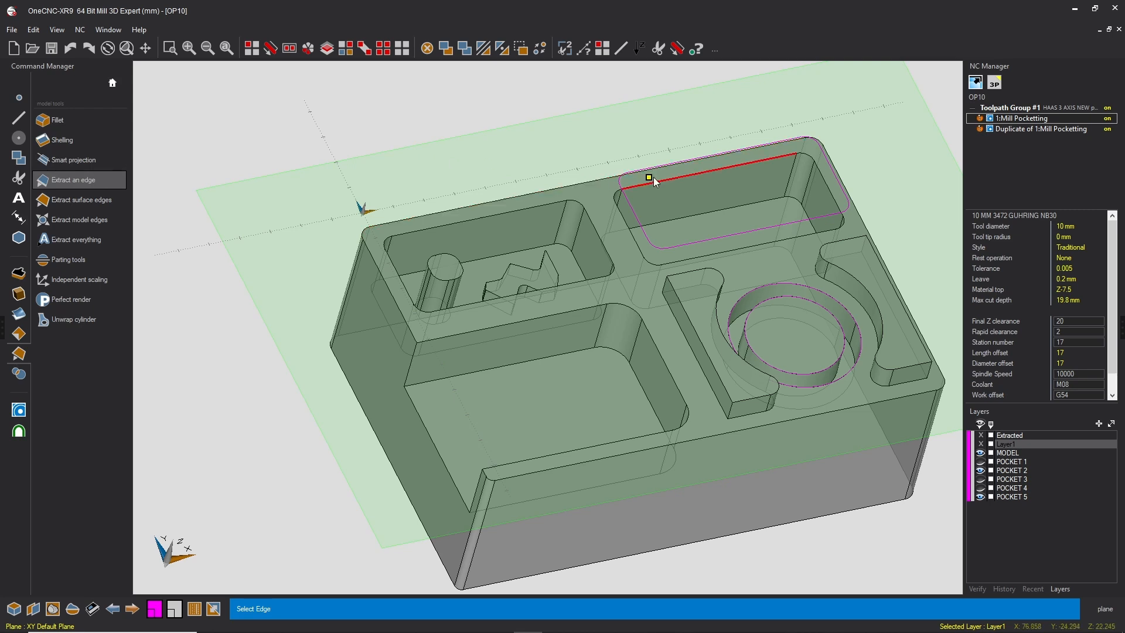
pyautogui.click(677, 180)
pyautogui.press('Escape')
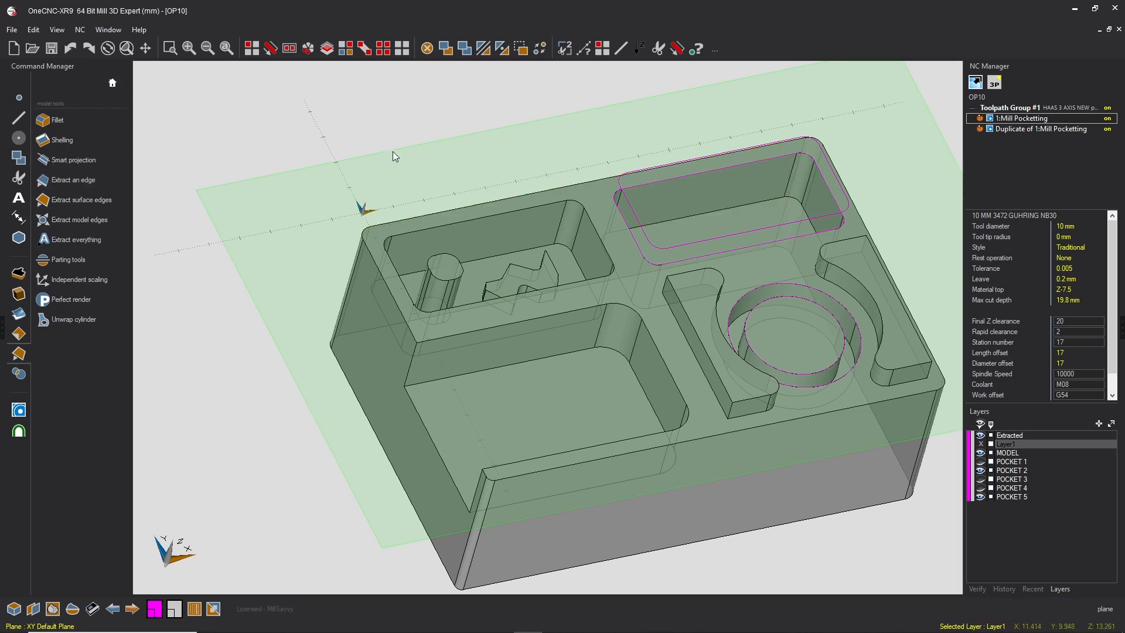
# - Chain-select the complete outline extracted from the back-right rectangular pocket
pyautogui.click(271, 50)
pyautogui.click(658, 181)
pyautogui.click(681, 191)
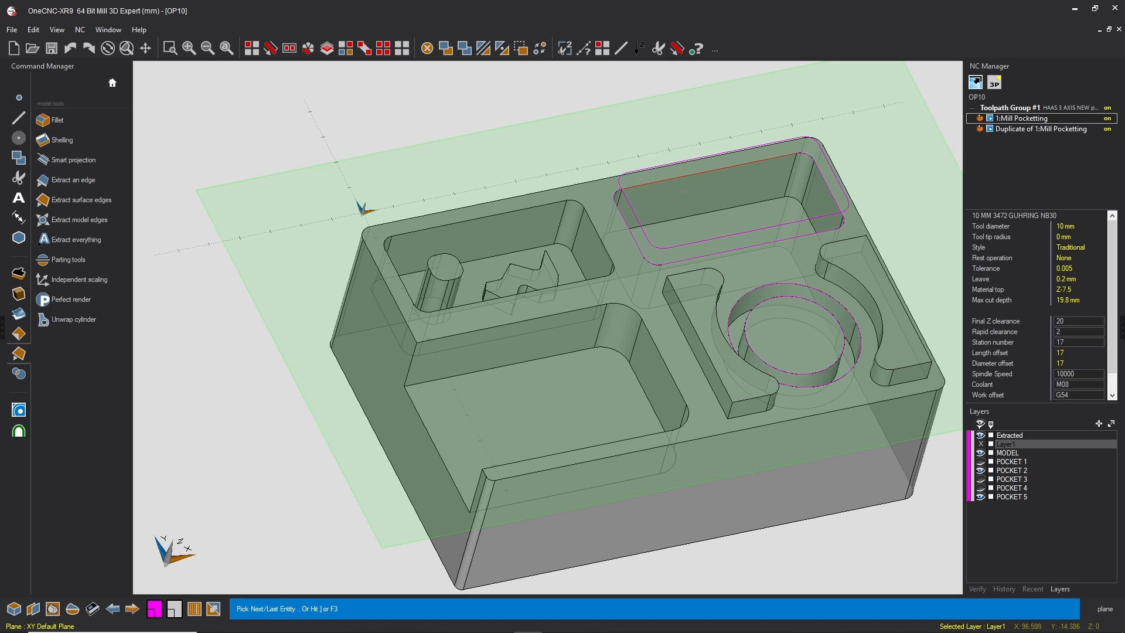
pyautogui.press('F3')
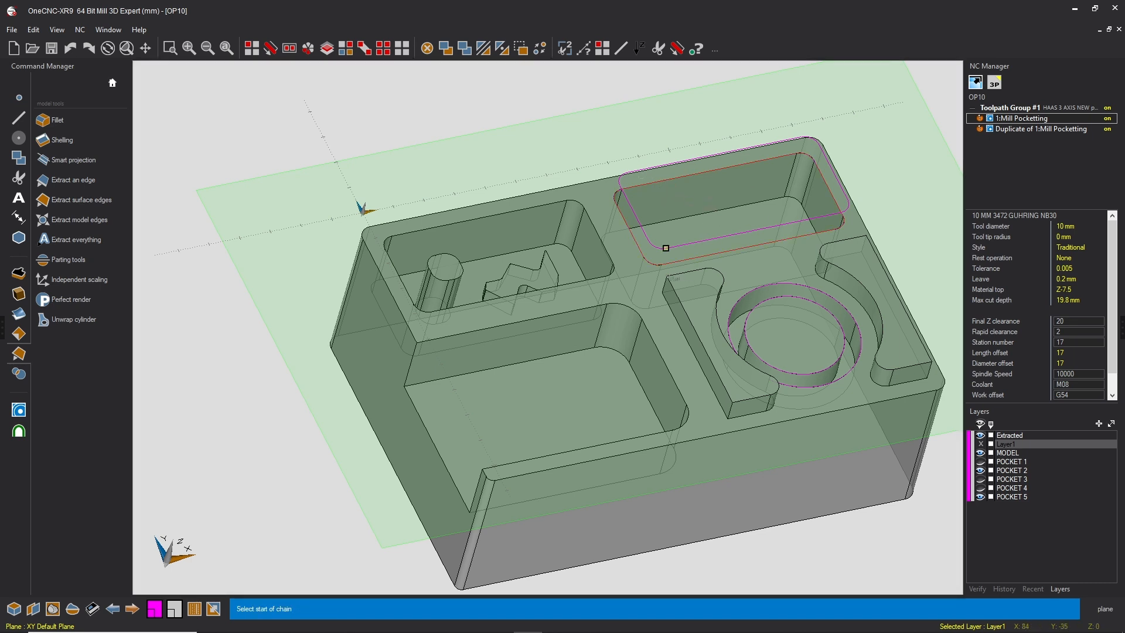
pyautogui.press('Escape')
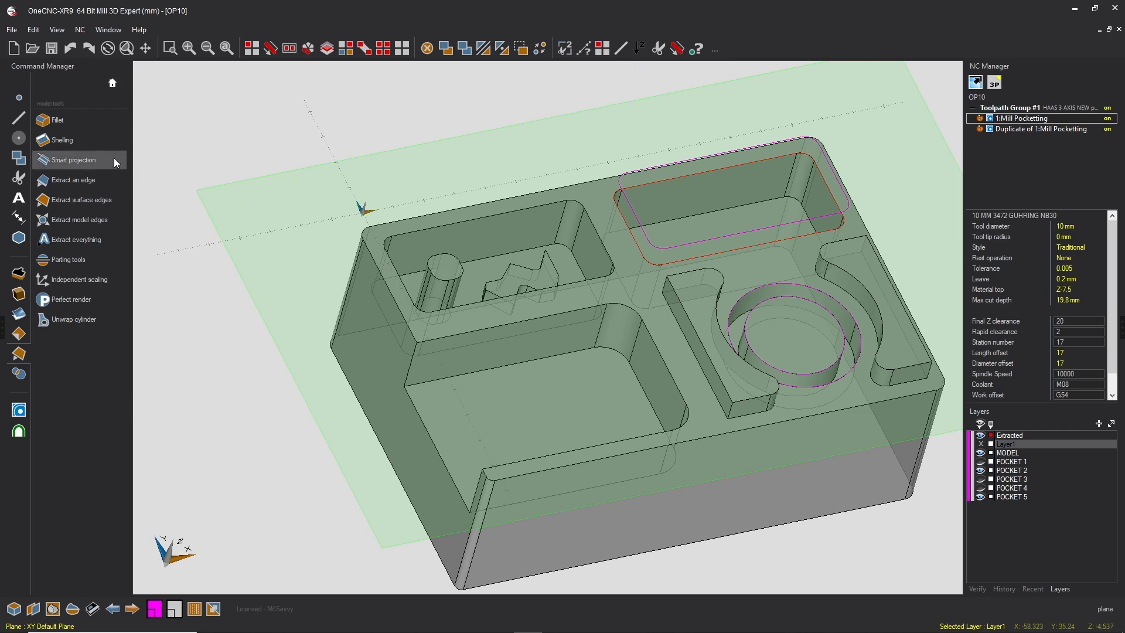
# - View the Smart Project options without projecting anything and delete the selected pocket outline
pyautogui.click(19, 157)
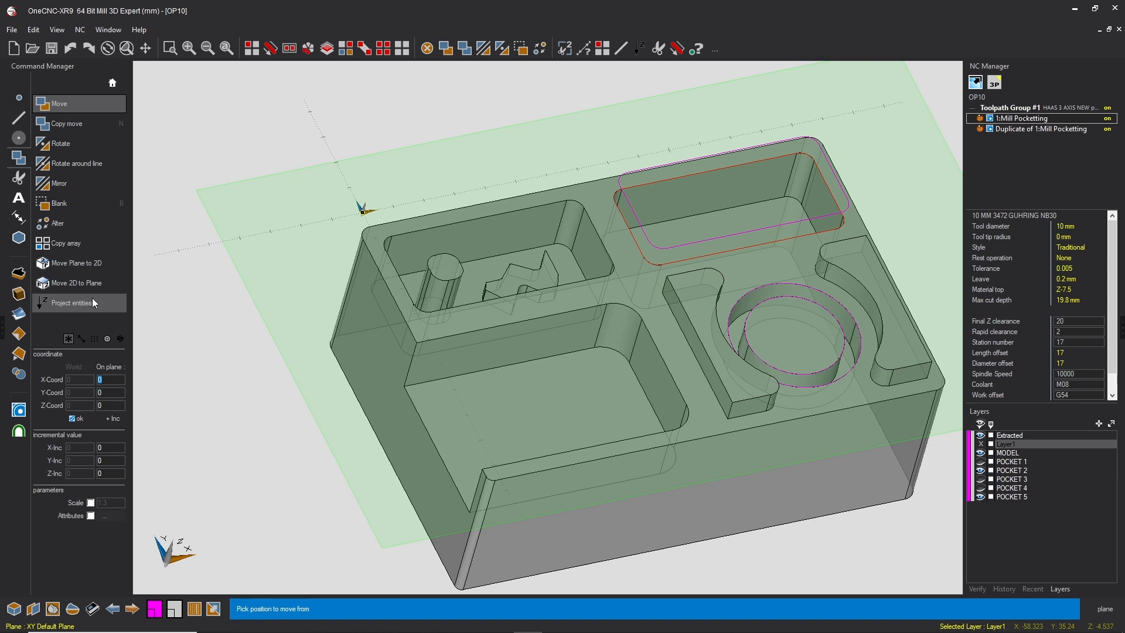
pyautogui.click(639, 45)
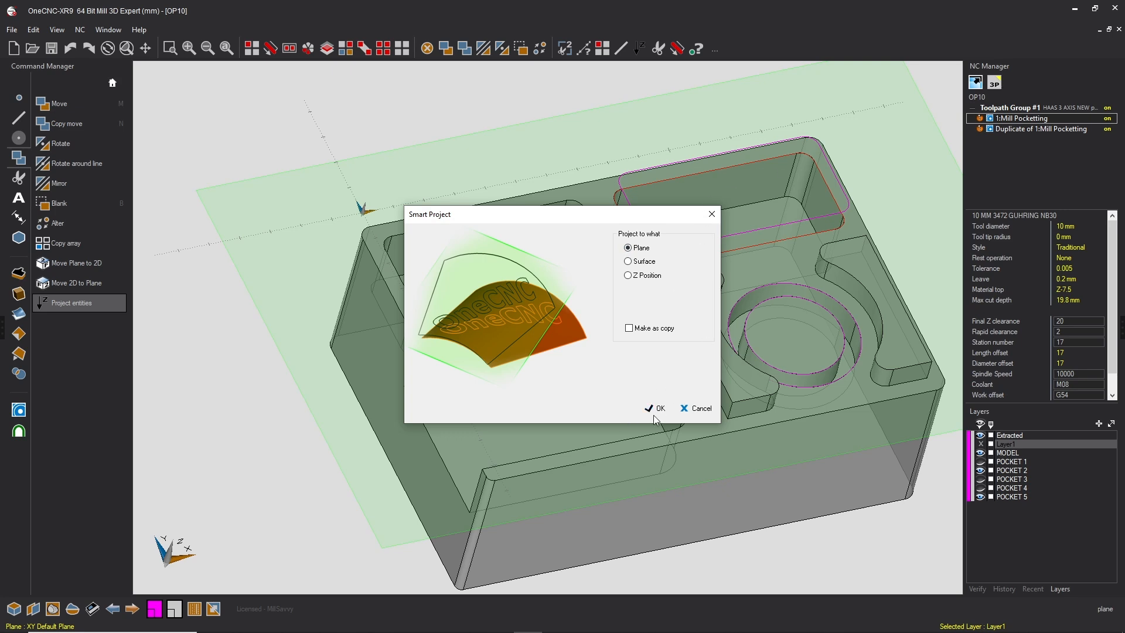
pyautogui.click(696, 409)
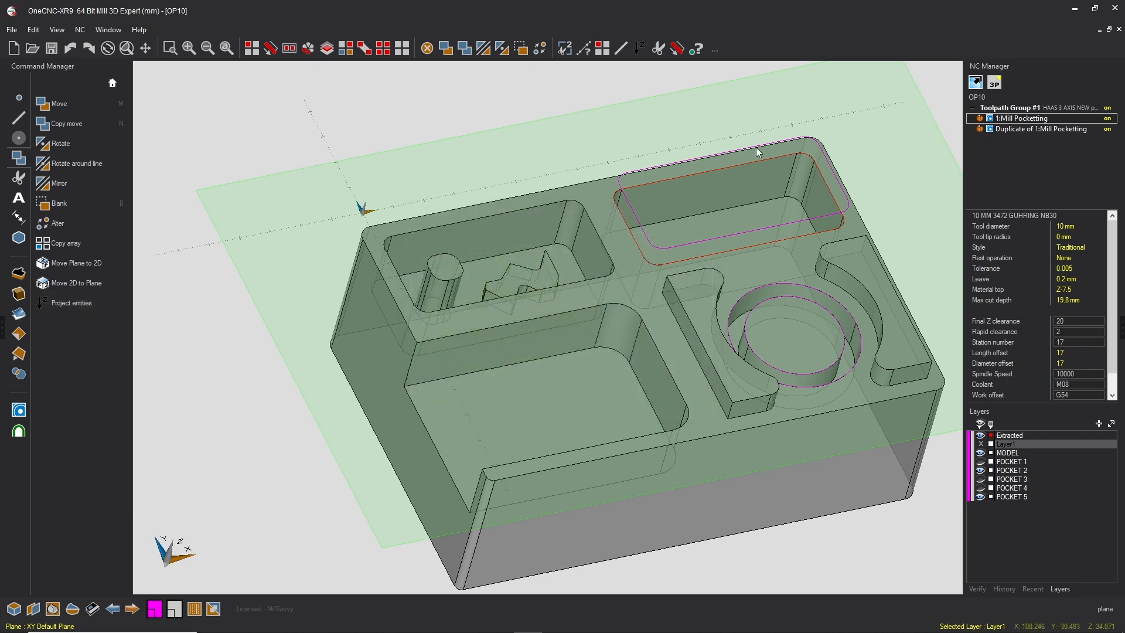
pyautogui.click(427, 48)
# - Start an HS Pocketting operation using the existing boundary of the back-right rectangular pocket
pyautogui.click(18, 410)
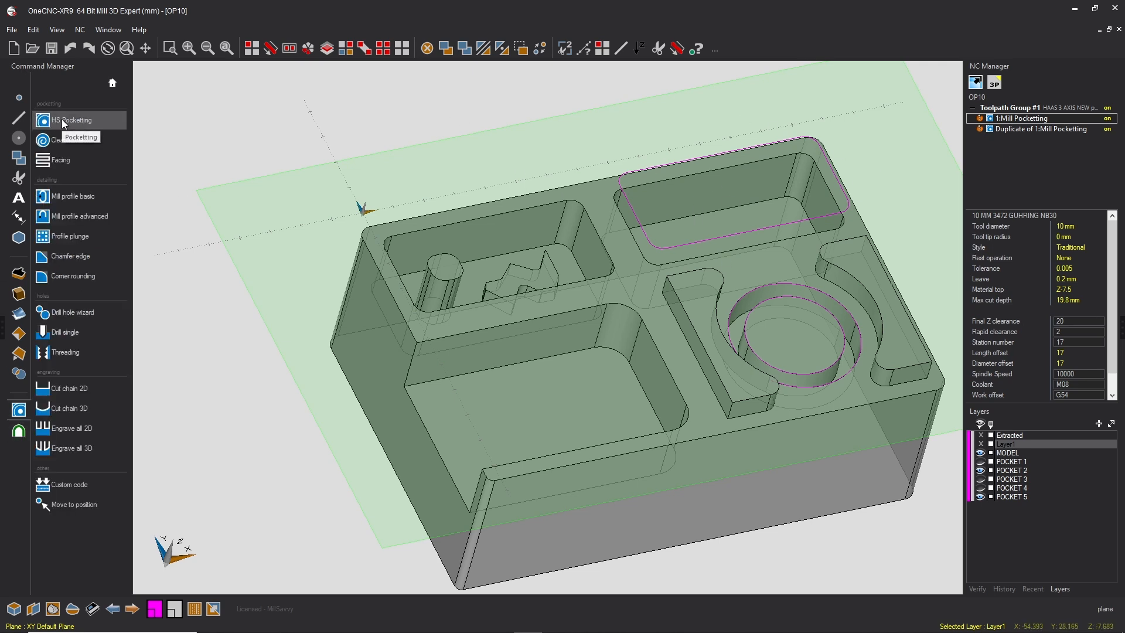
pyautogui.click(61, 120)
pyautogui.click(684, 204)
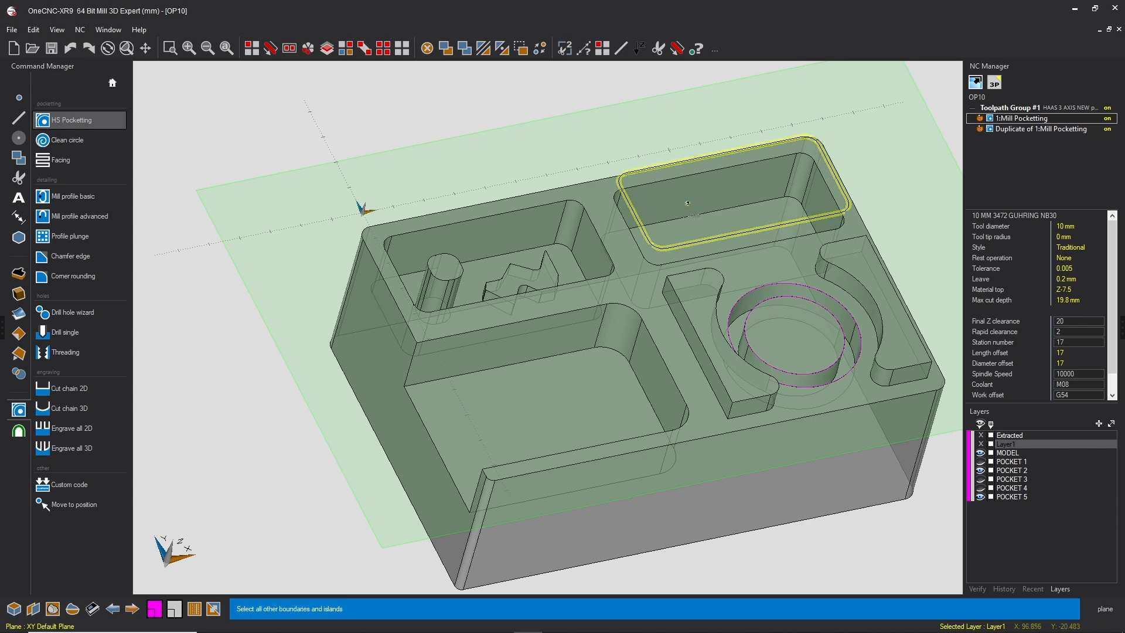
pyautogui.rightClick(683, 205)
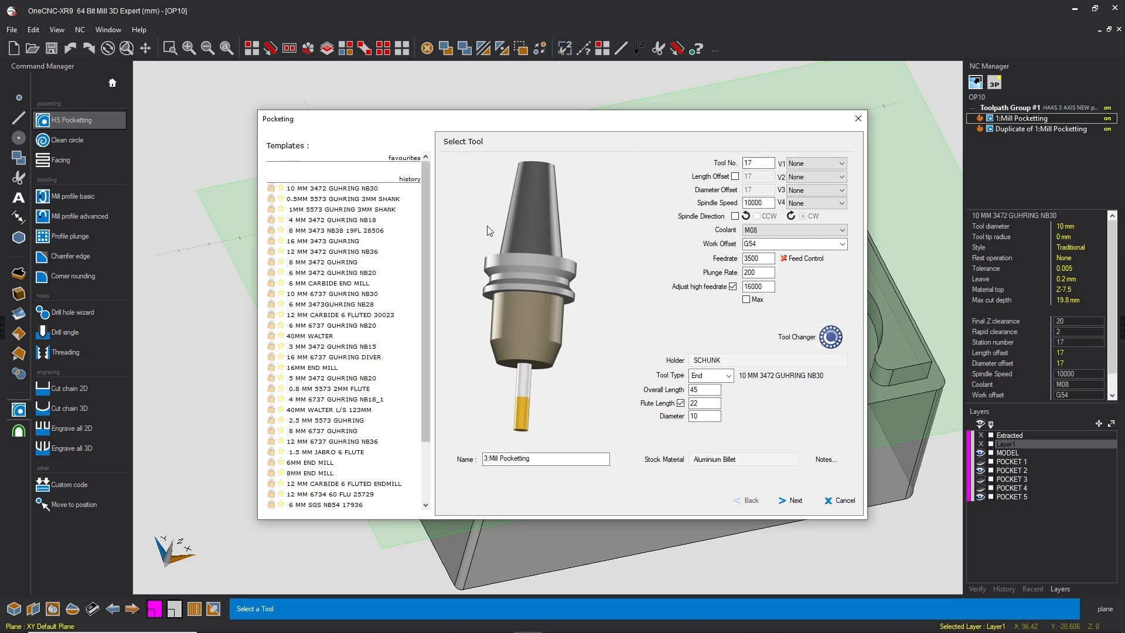
pyautogui.moveTo(744, 119); pyautogui.dragTo(408, 118)
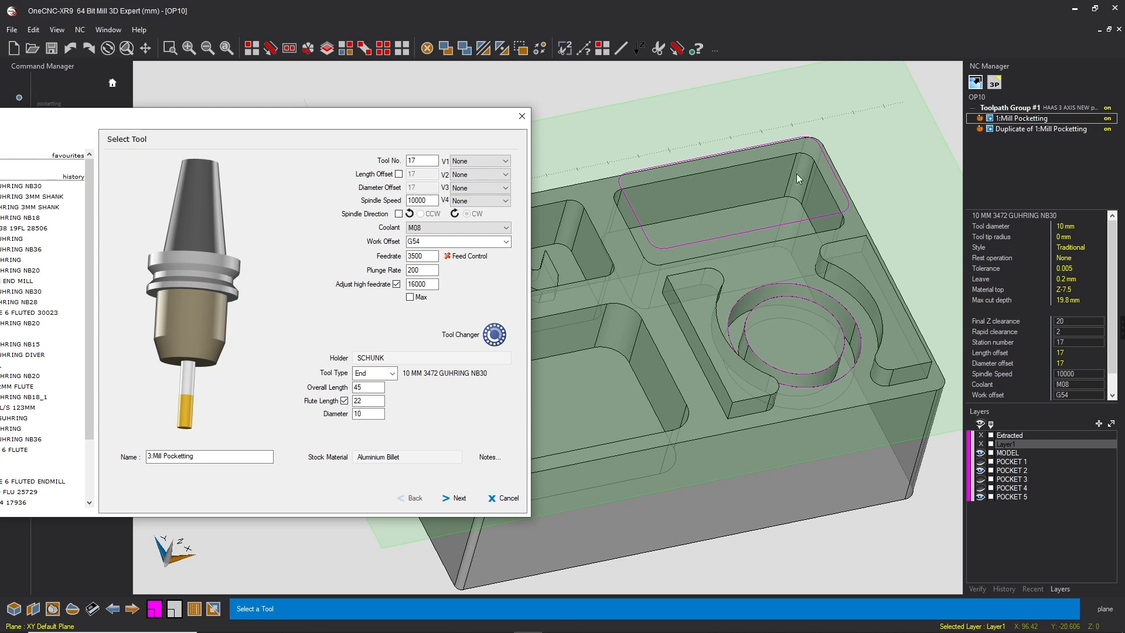
pyautogui.moveTo(475, 130); pyautogui.dragTo(747, 130)
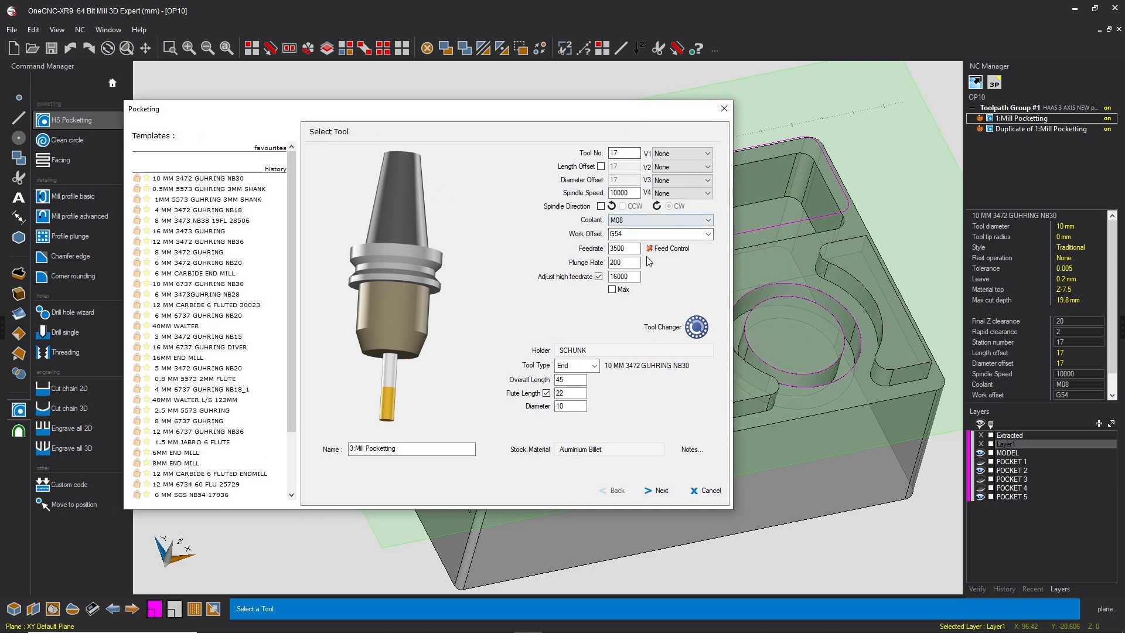
# - Review the pocketing clearances and the available coolant options for the tool
pyautogui.click(660, 490)
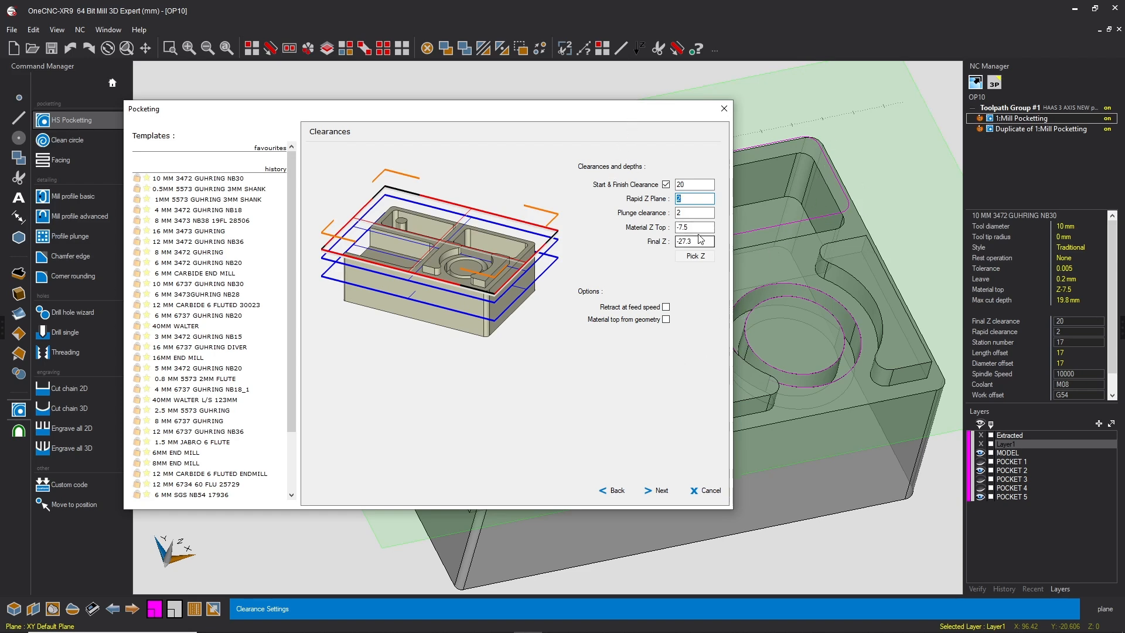
pyautogui.click(612, 489)
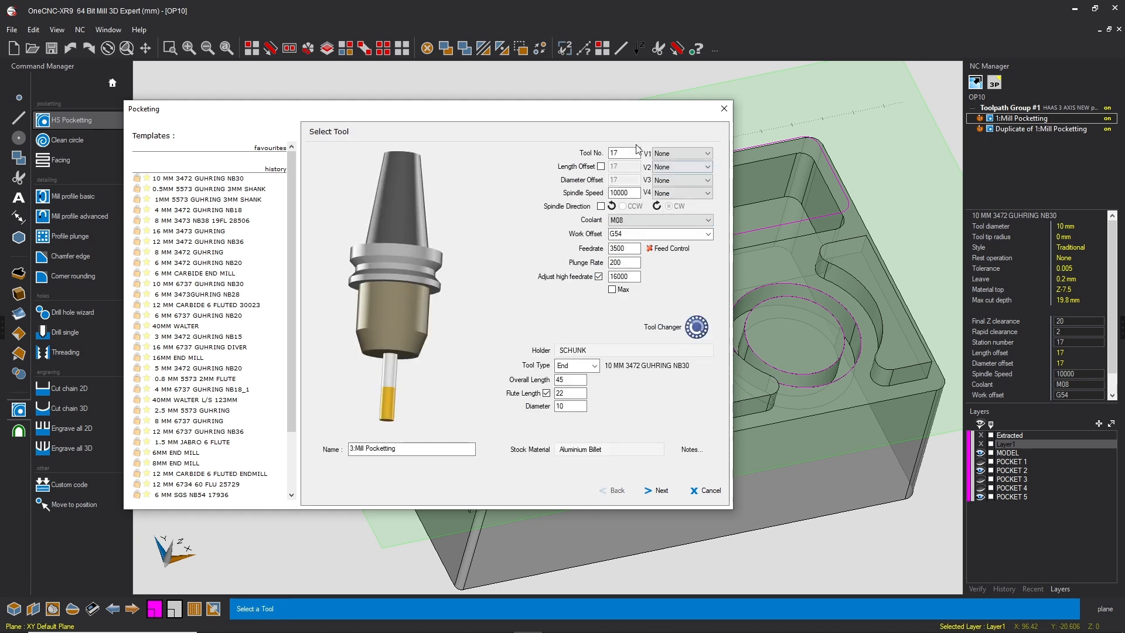
pyautogui.click(676, 221)
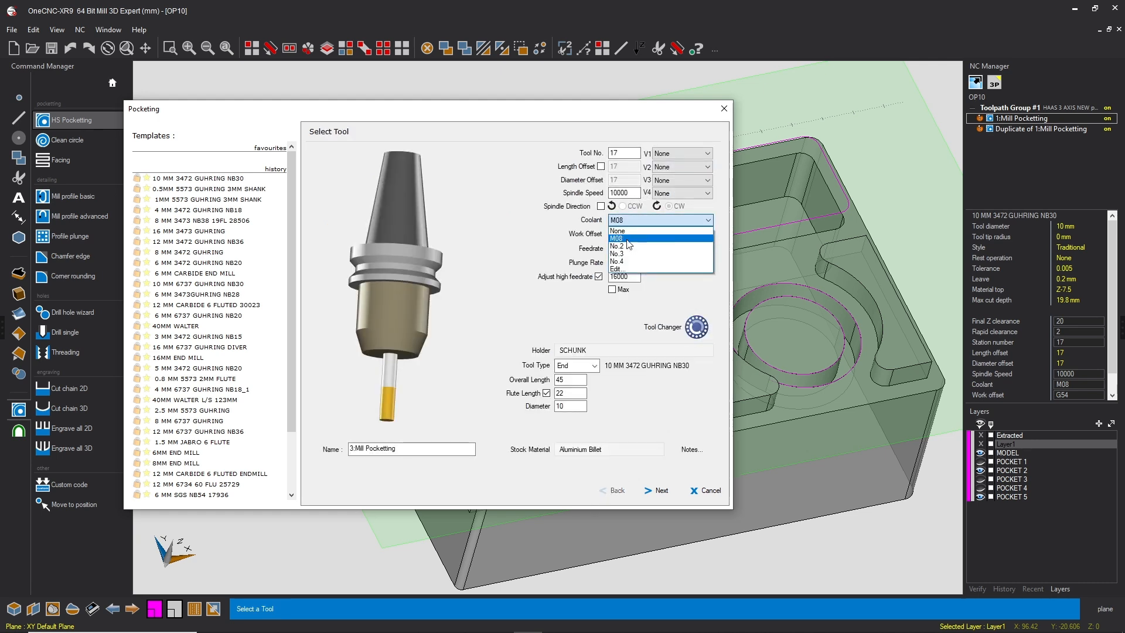
pyautogui.click(666, 218)
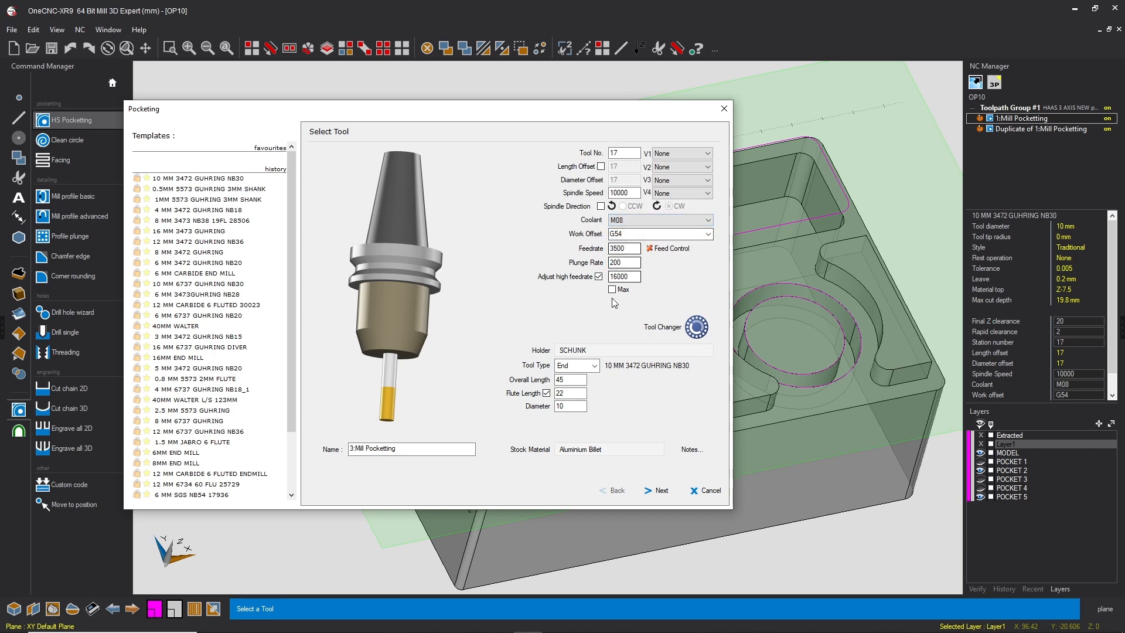
# - Set the pocketing tool's plunge rate to 2000
pyautogui.doubleClick(626, 258)
pyautogui.write('2')
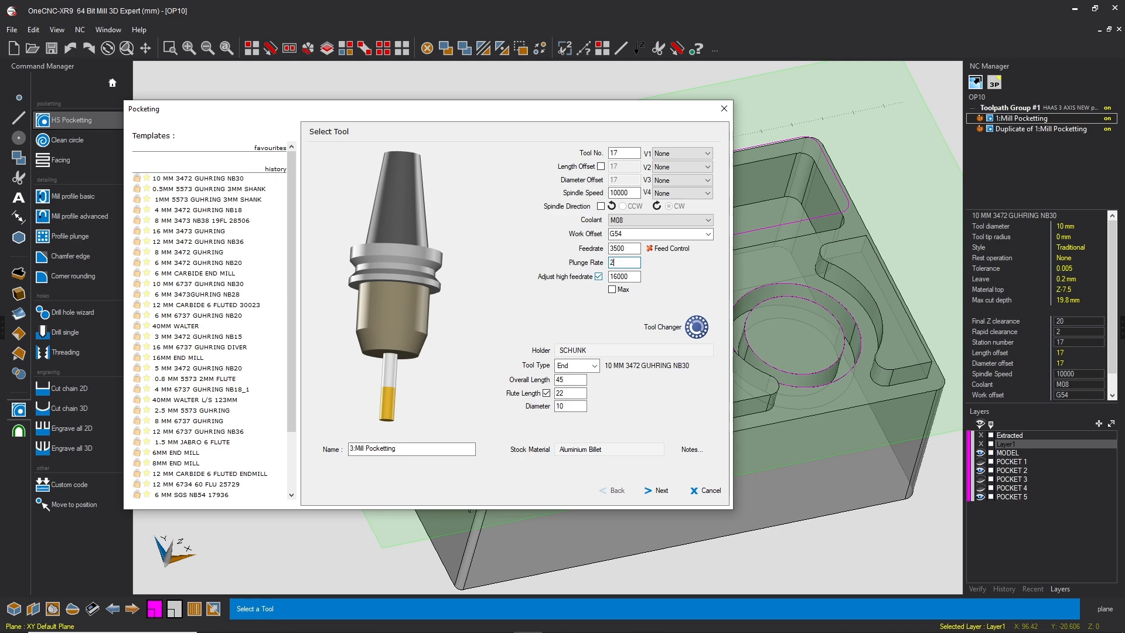
pyautogui.write('000')
pyautogui.moveTo(625, 109); pyautogui.dragTo(732, 138)
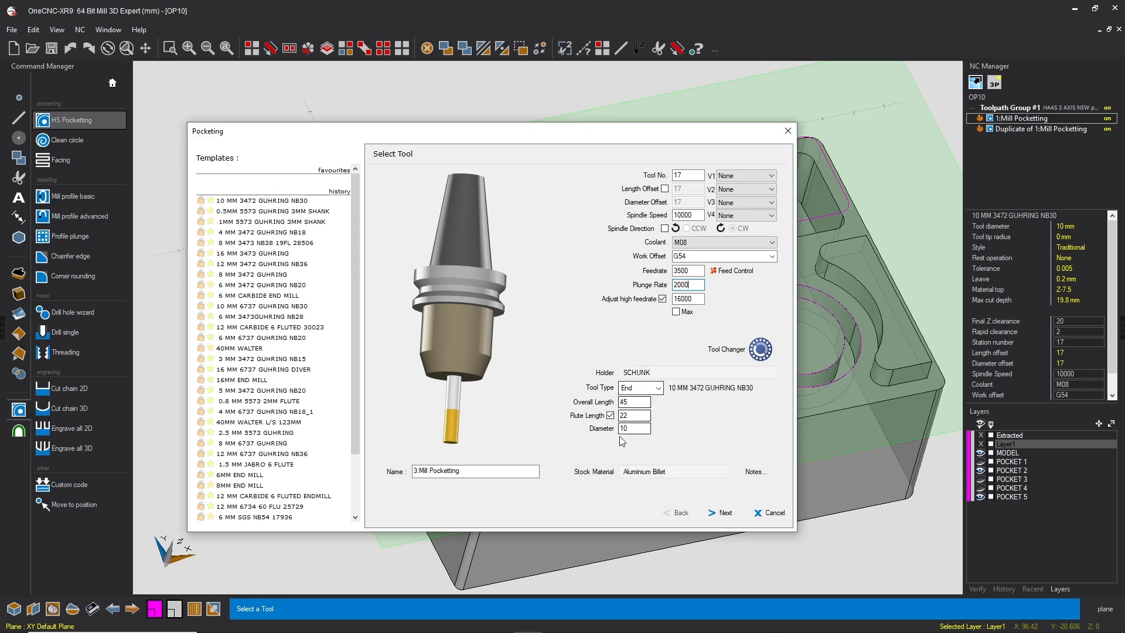
# - Review the clearance and depth settings, and close the pocketing setup without creating the operation
pyautogui.click(715, 514)
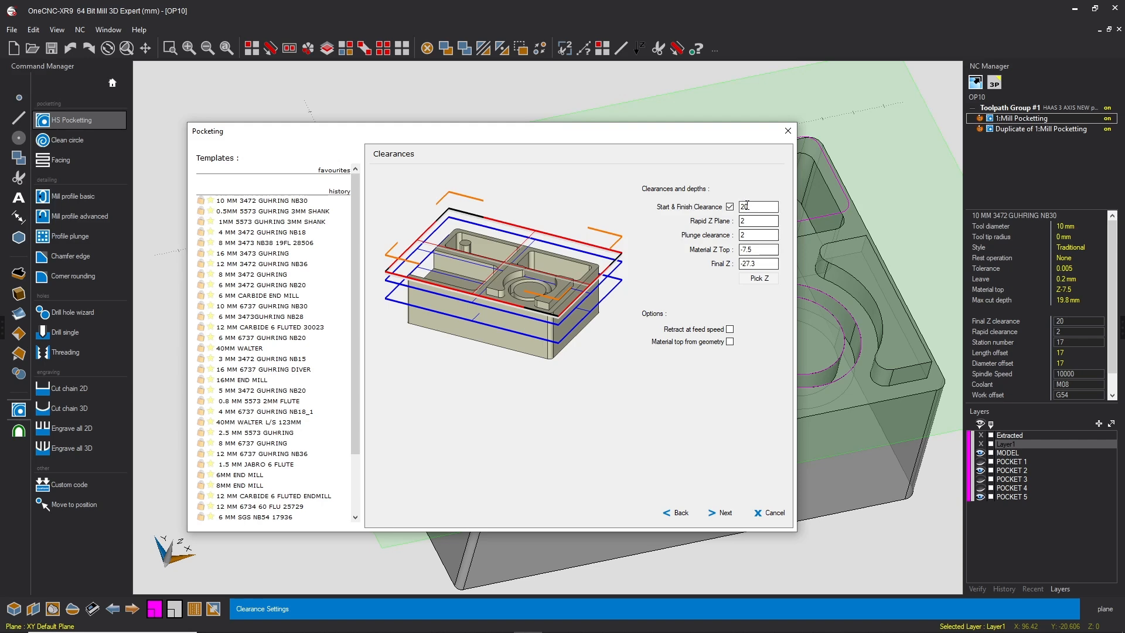
pyautogui.moveTo(751, 206); pyautogui.dragTo(731, 208)
pyautogui.press('Tab')
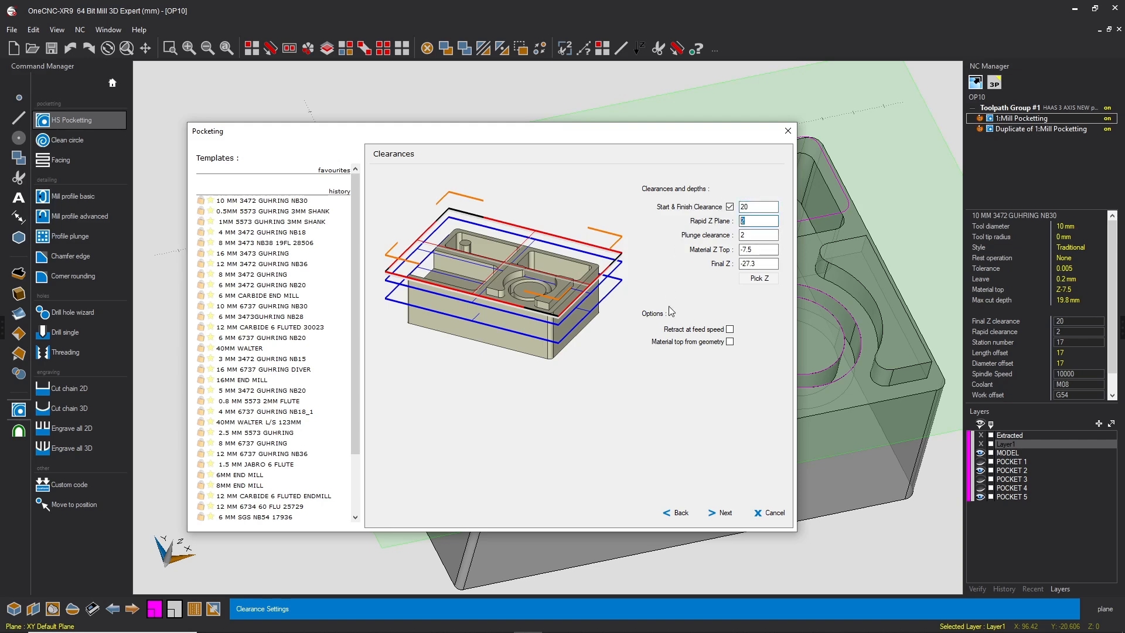
pyautogui.moveTo(735, 140); pyautogui.dragTo(728, 220)
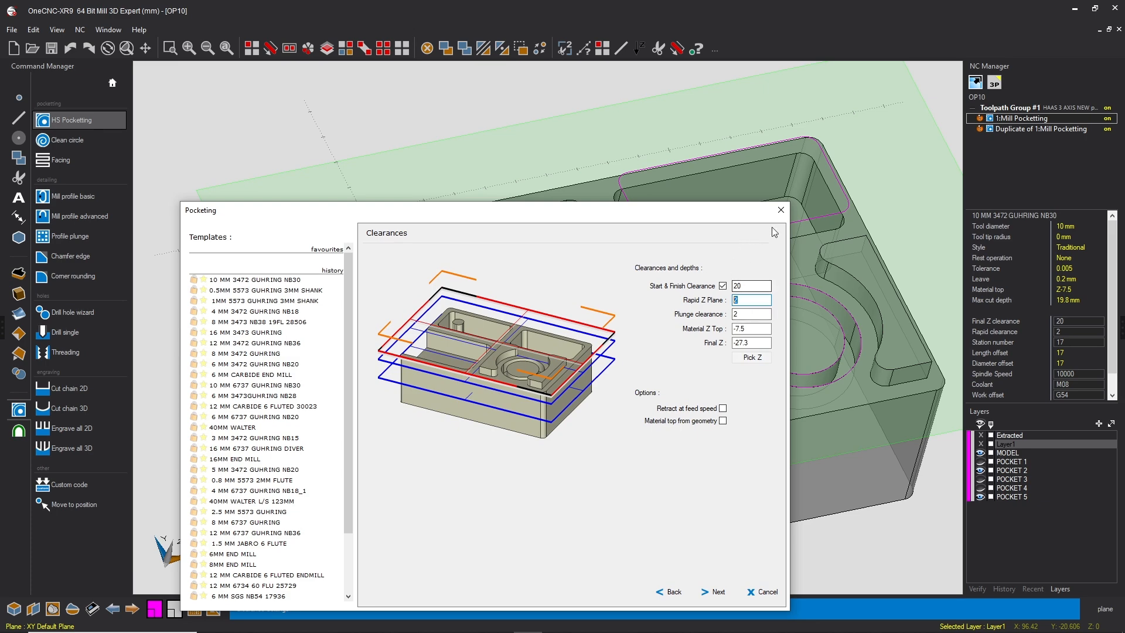
pyautogui.click(780, 210)
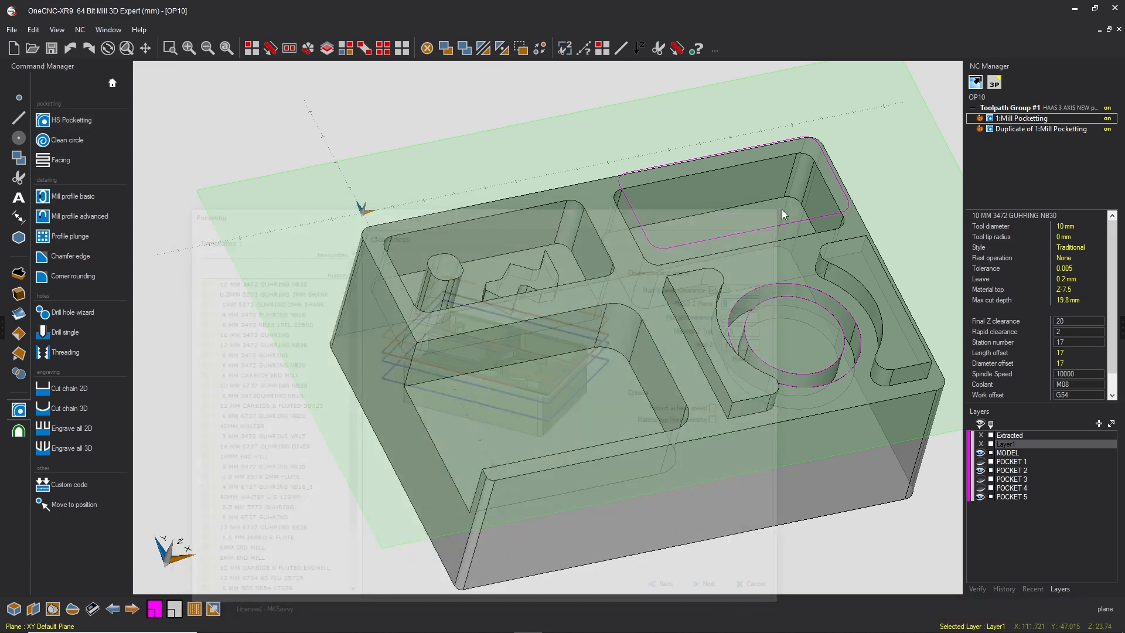
# - Open the NC Post Settings for the HAAS 3 AXIS NEW post and view its START and FINISH FORMAT
pyautogui.click(81, 31)
pyautogui.click(85, 42)
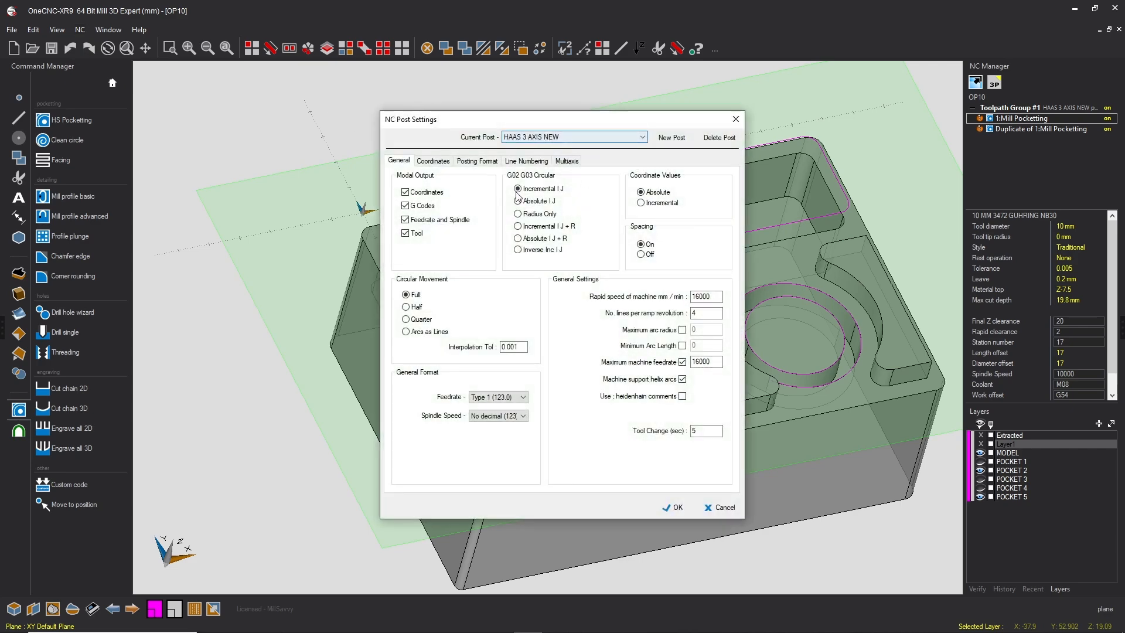
pyautogui.click(477, 161)
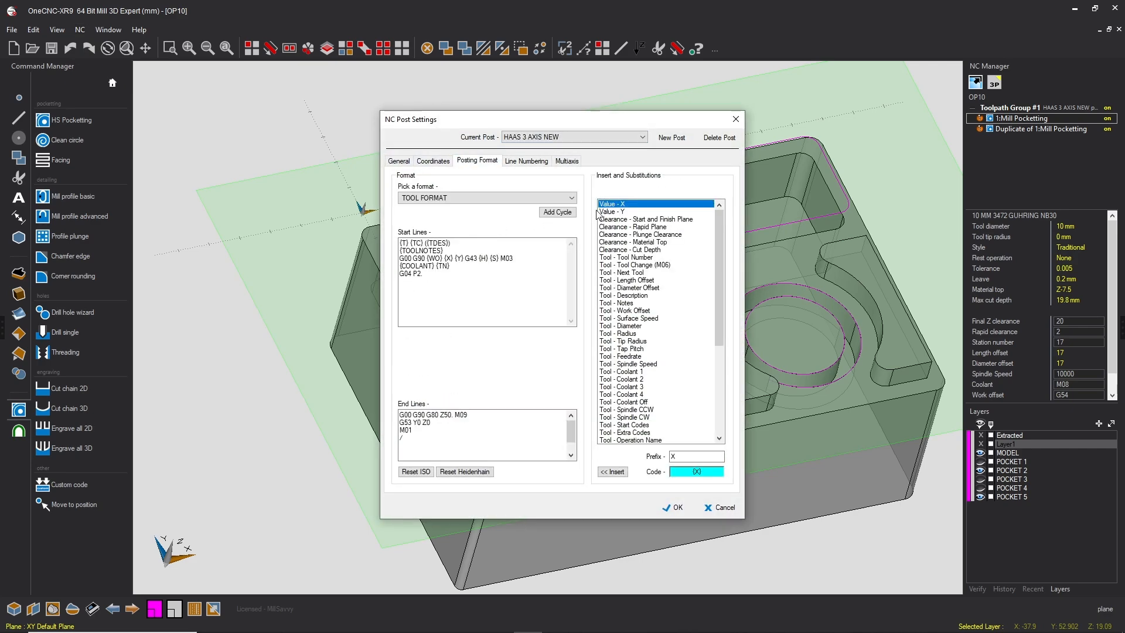
pyautogui.click(417, 199)
pyautogui.click(441, 219)
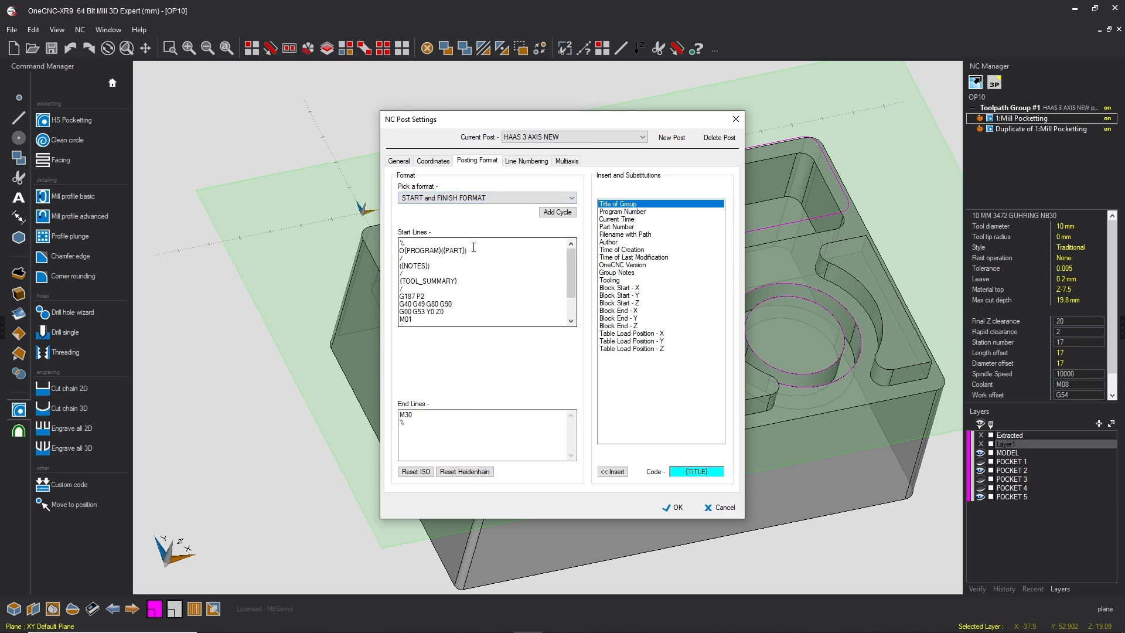
# - Examine the post's TOOL FORMAT, Feed Line Format G01 and Rapid Line Format G00, including the Z clearance code in the G00 start lines
pyautogui.click(479, 198)
pyautogui.click(436, 209)
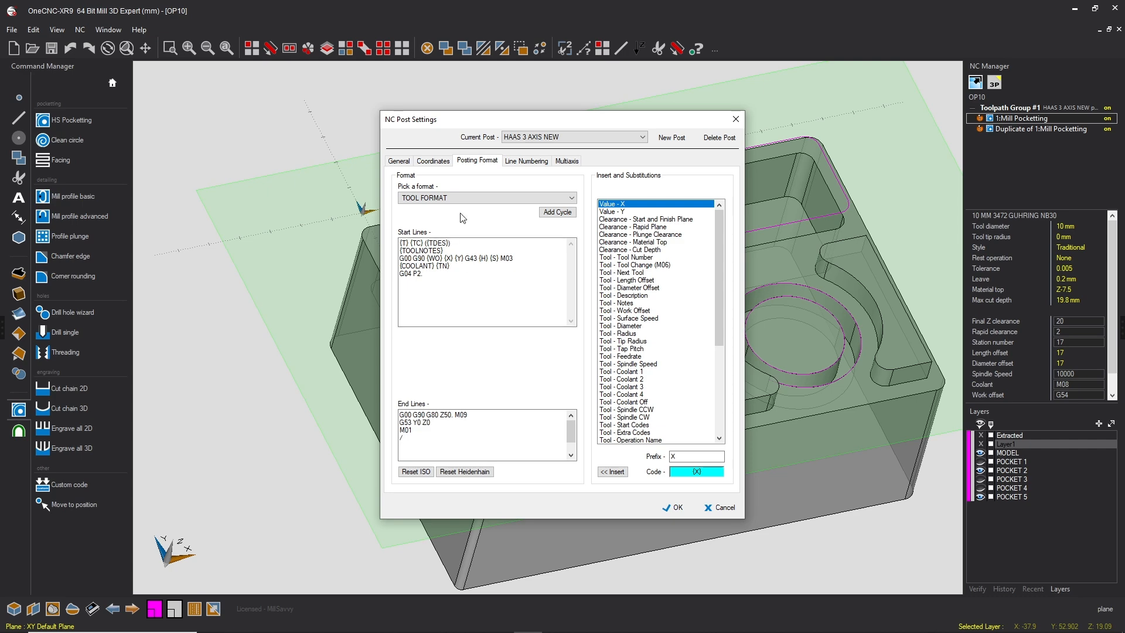
pyautogui.click(469, 198)
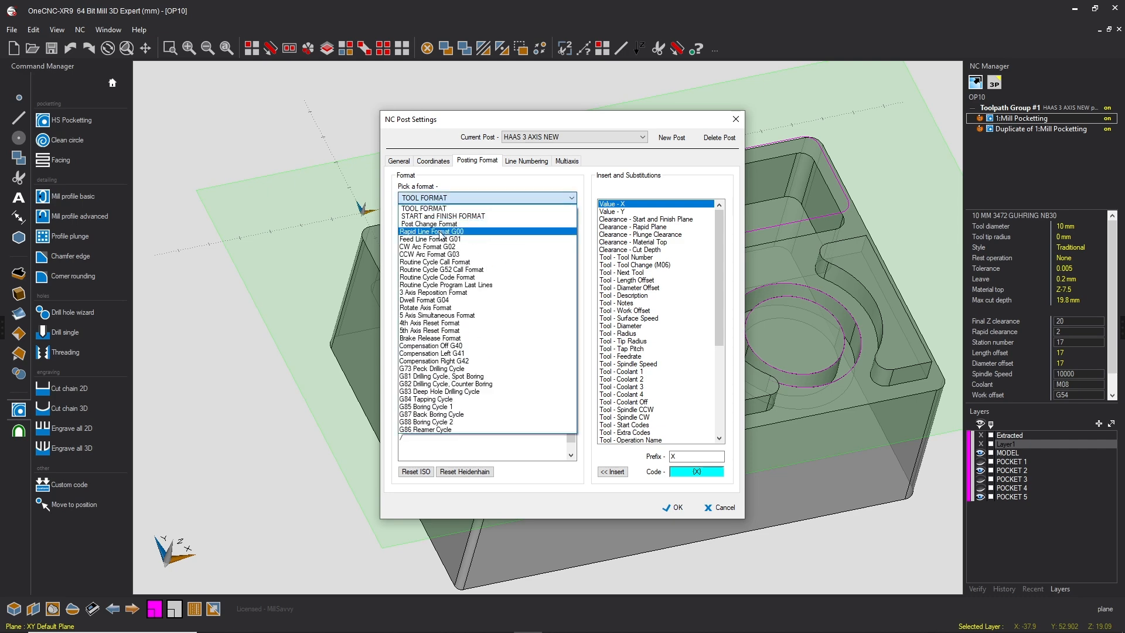
pyautogui.click(439, 239)
pyautogui.click(448, 199)
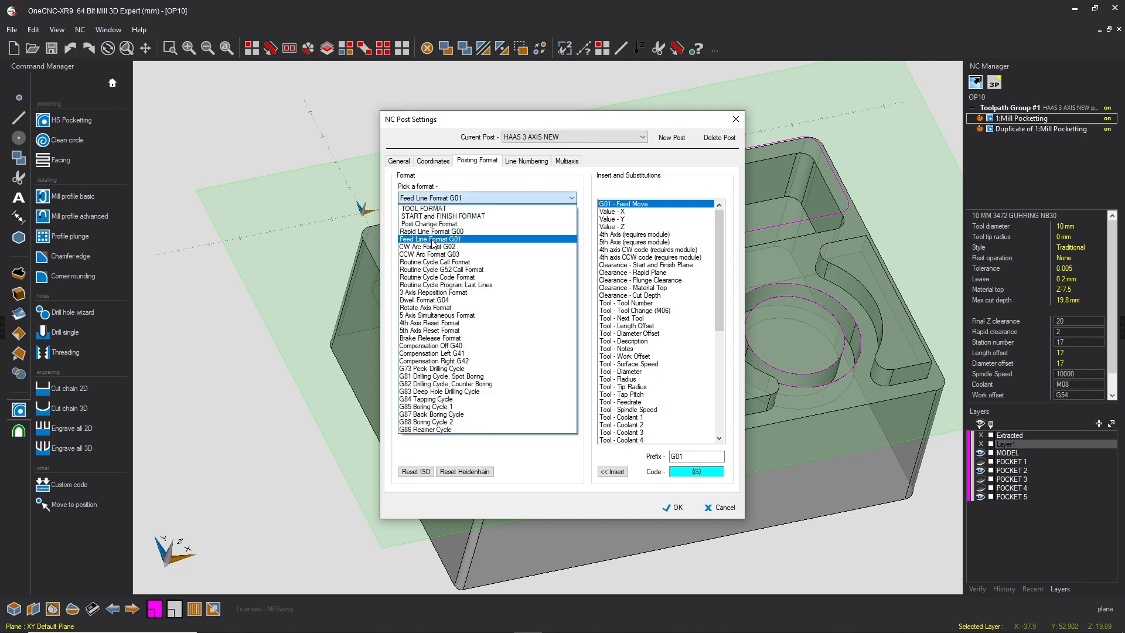
pyautogui.click(440, 232)
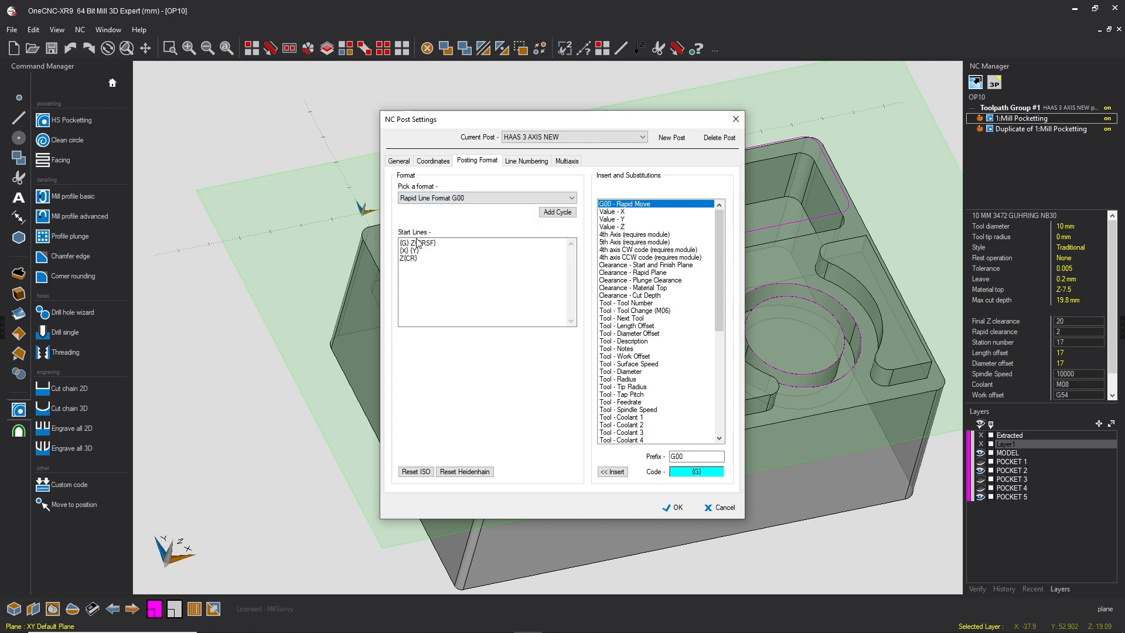
pyautogui.moveTo(408, 243)
pyautogui.mouseDown()
pyautogui.moveTo(436, 243)
pyautogui.moveTo(416, 245)
pyautogui.mouseUp()
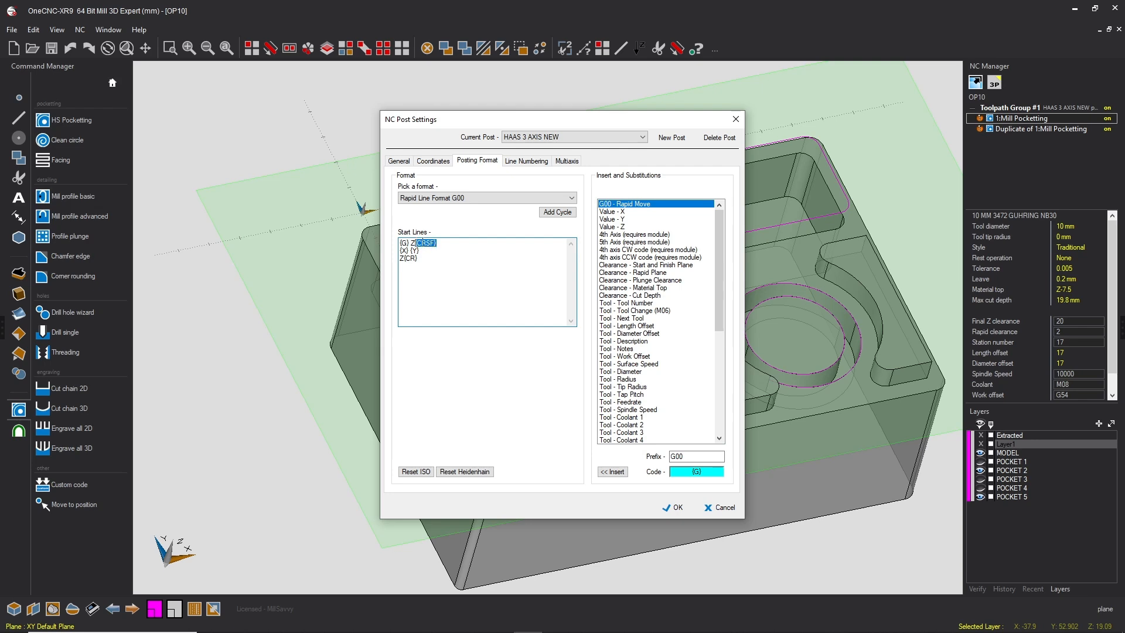
# - Return to the TOOL FORMAT and examine the work offset, X, Y, G43, H and S codes in its start lines
pyautogui.click(499, 201)
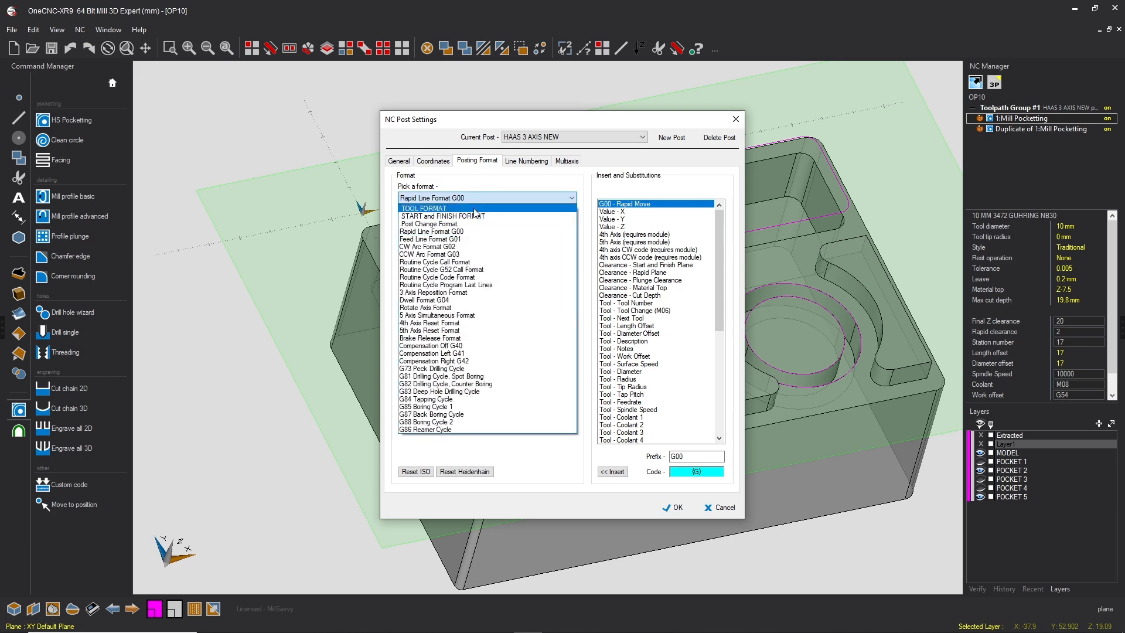
pyautogui.click(436, 216)
pyautogui.click(450, 198)
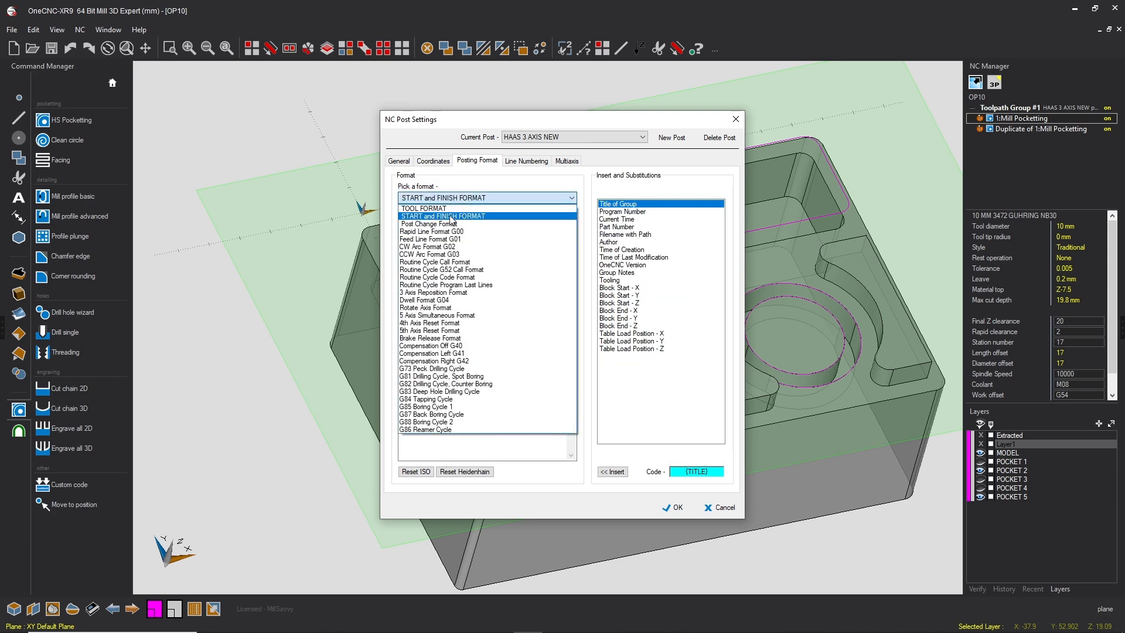
pyautogui.click(448, 209)
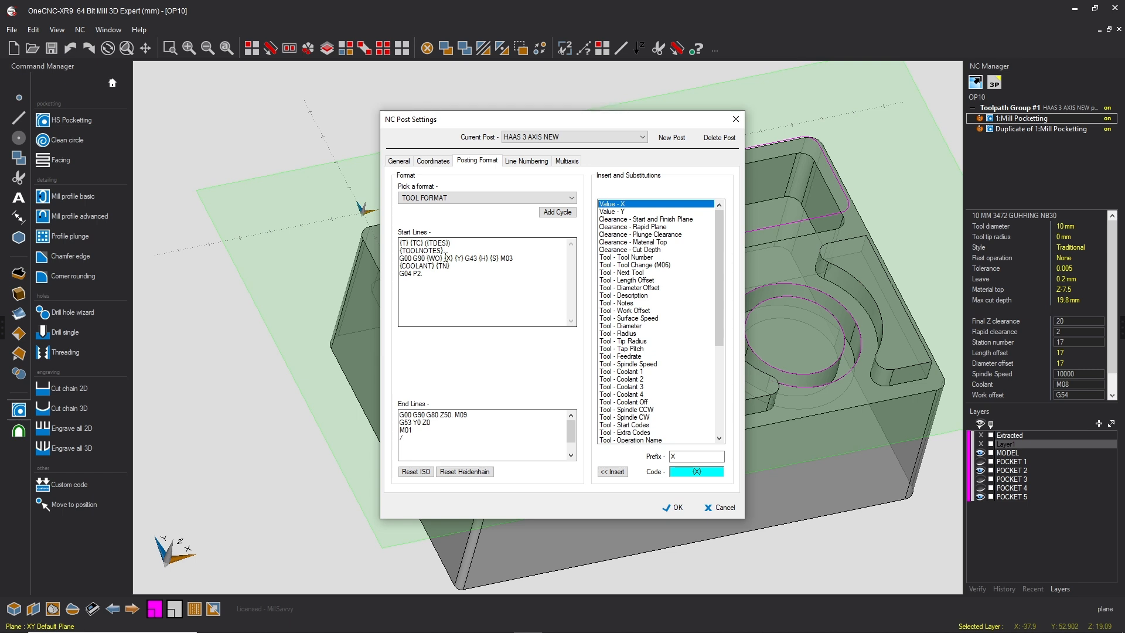
pyautogui.moveTo(444, 258); pyautogui.dragTo(418, 258)
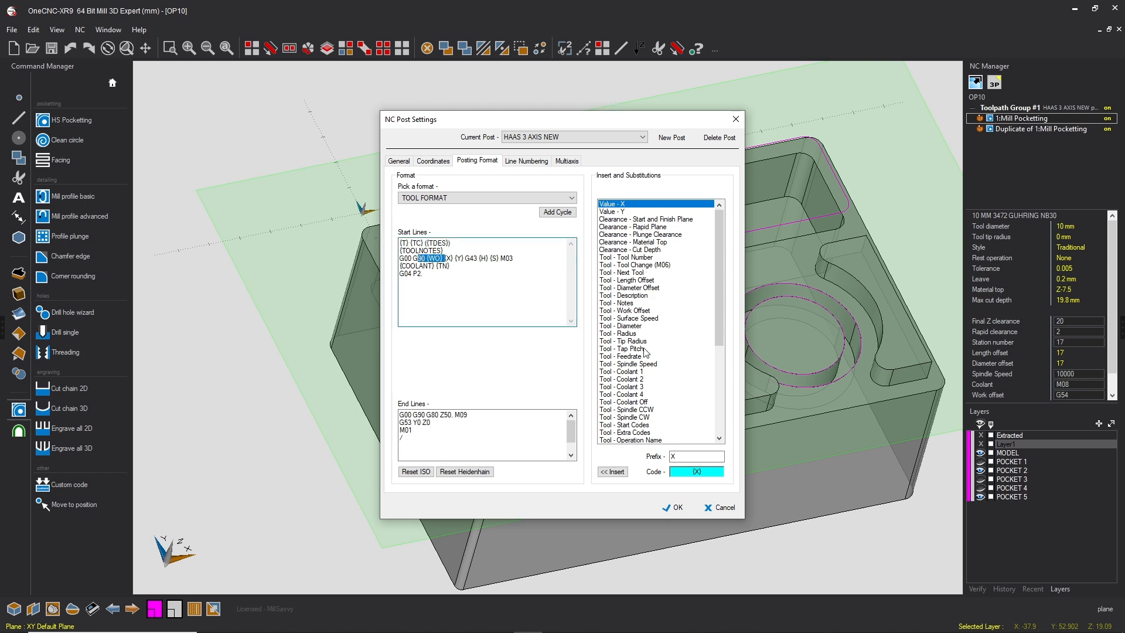
pyautogui.doubleClick(454, 259)
pyautogui.doubleClick(460, 259)
pyautogui.moveTo(478, 259); pyautogui.dragTo(457, 253)
pyautogui.doubleClick(480, 259)
pyautogui.doubleClick(492, 258)
# - Examine the {COOLANT}, {TN} and G04 P2. codes in the TOOL FORMAT start lines, and close the NC Post Settings
pyautogui.moveTo(515, 258); pyautogui.dragTo(401, 265)
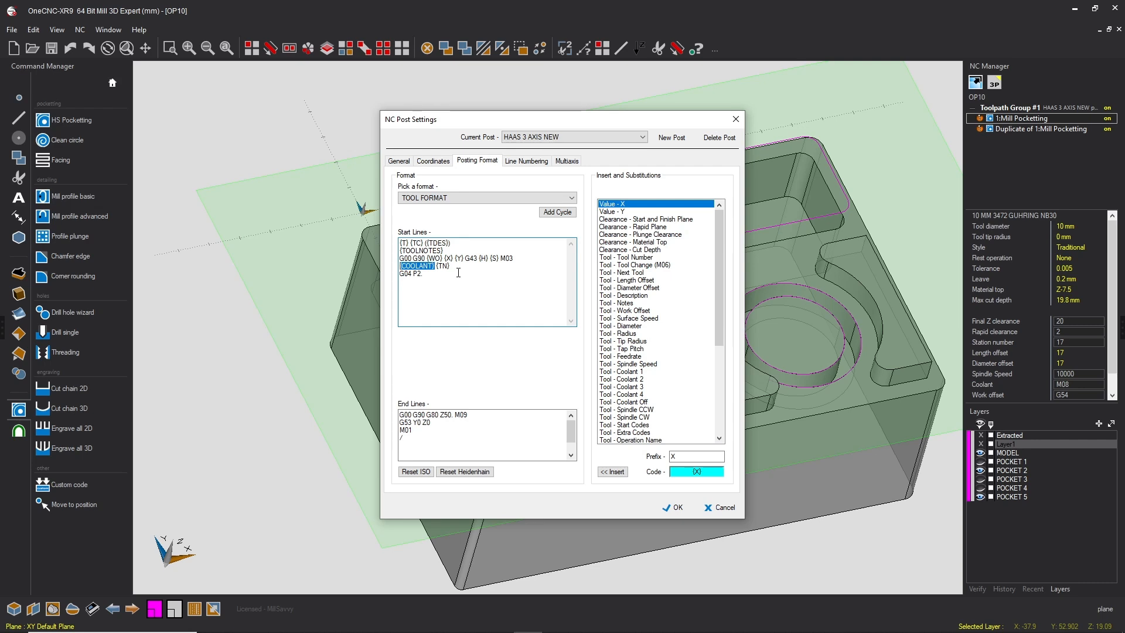
pyautogui.moveTo(454, 267); pyautogui.dragTo(401, 282)
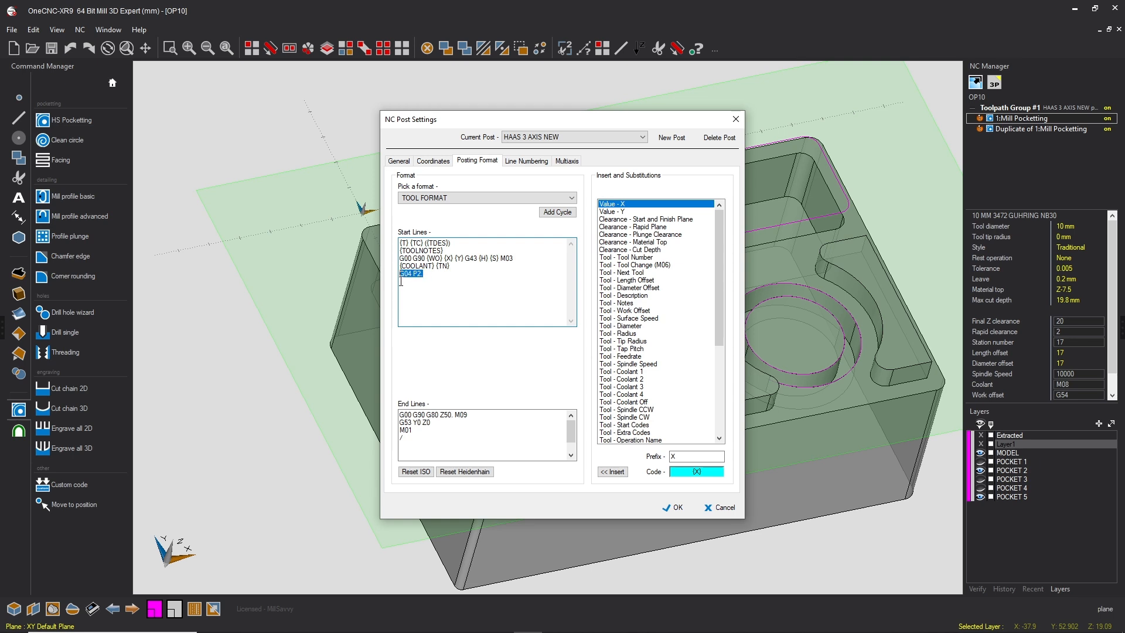
pyautogui.moveTo(454, 266); pyautogui.dragTo(419, 276)
pyautogui.click(439, 275)
pyautogui.click(735, 120)
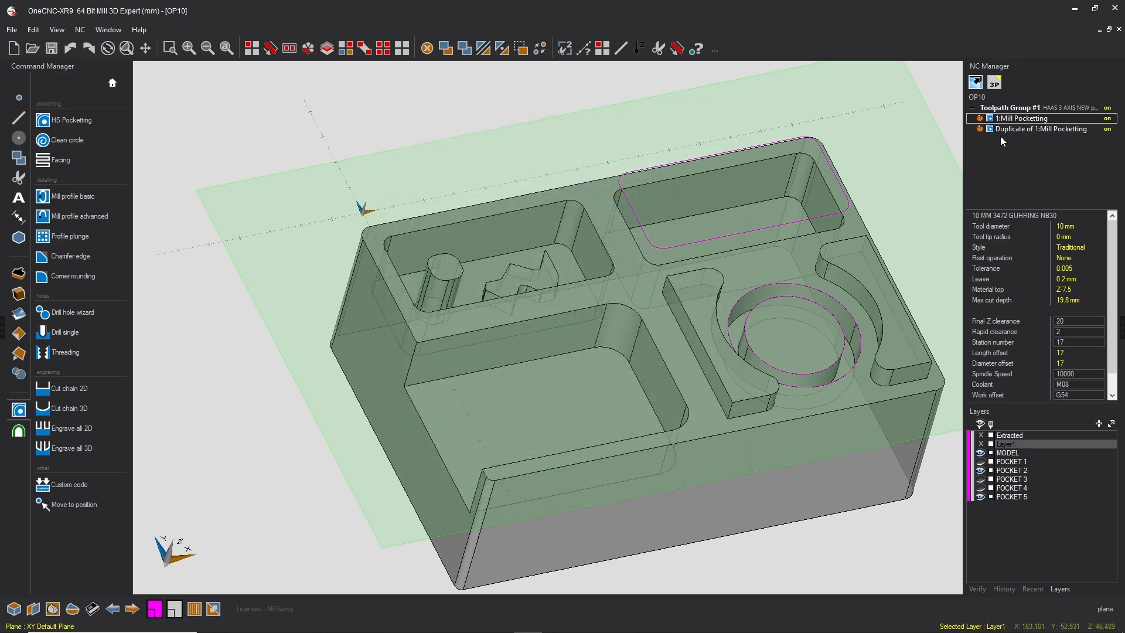
# - Open the 1:Mill Pocketting operation for editing and set its plunge clearance to 0.5
pyautogui.rightClick(1011, 121)
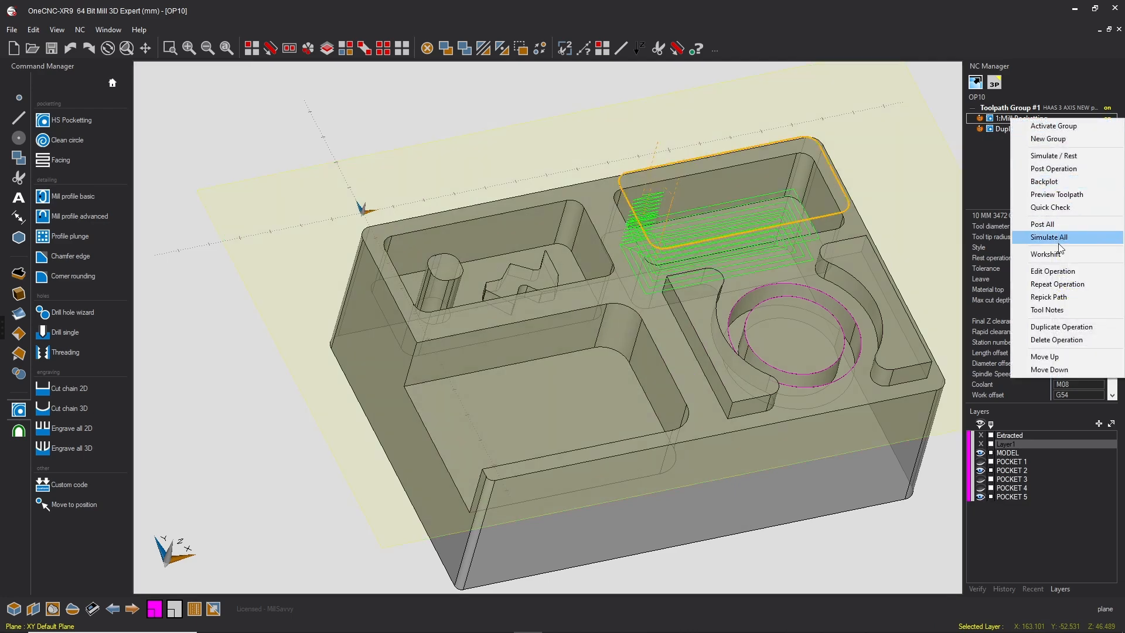
pyautogui.click(1059, 270)
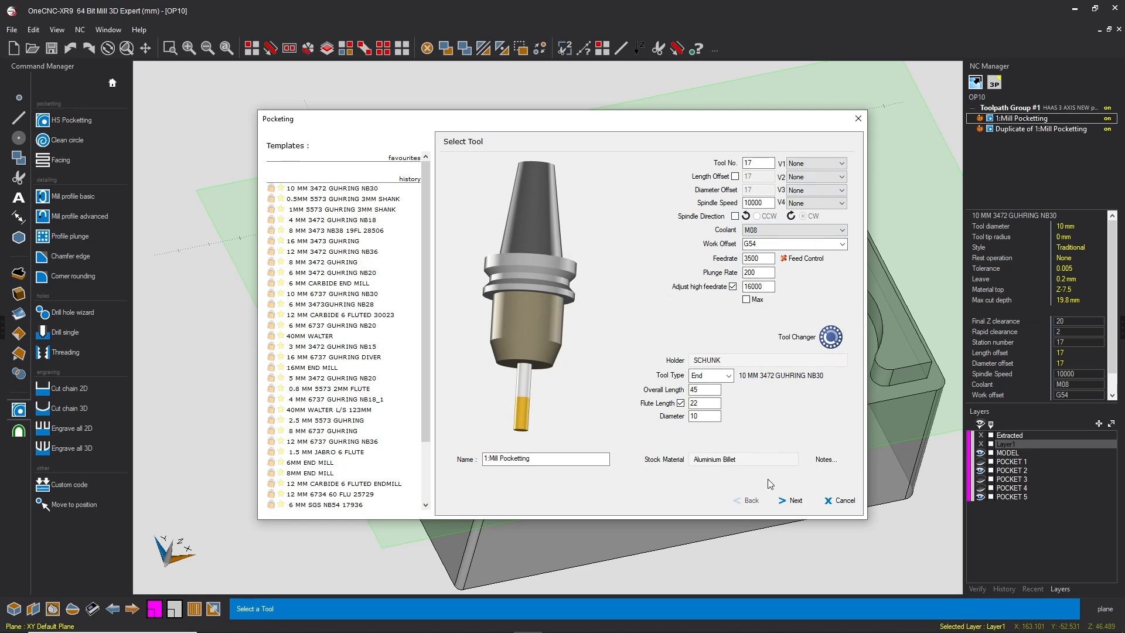
pyautogui.click(791, 499)
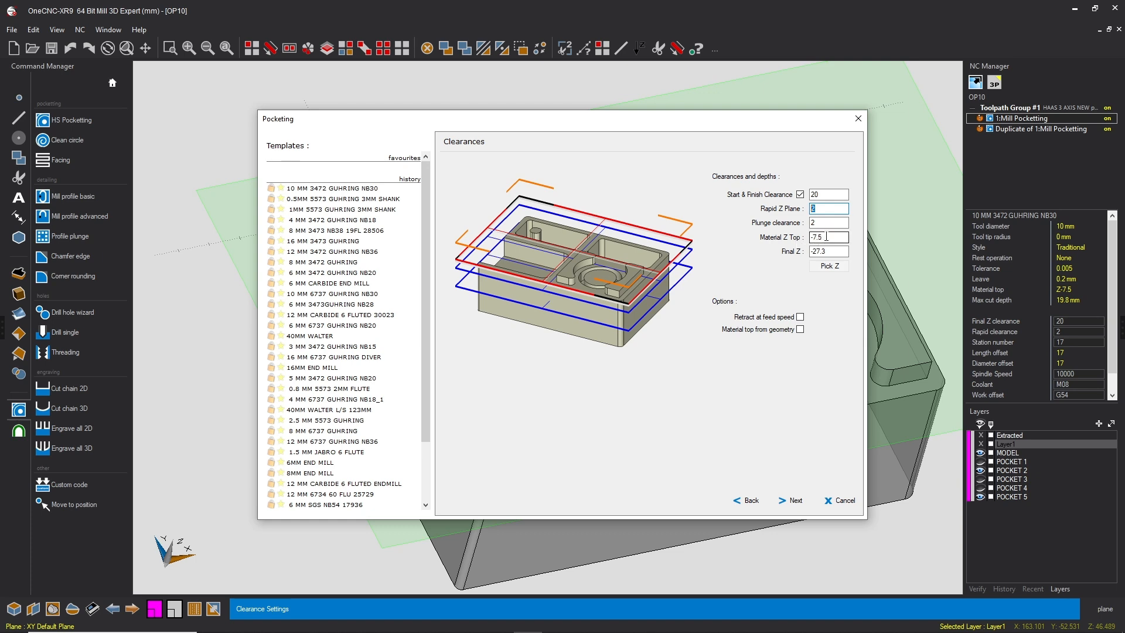
pyautogui.moveTo(782, 123); pyautogui.dragTo(456, 95)
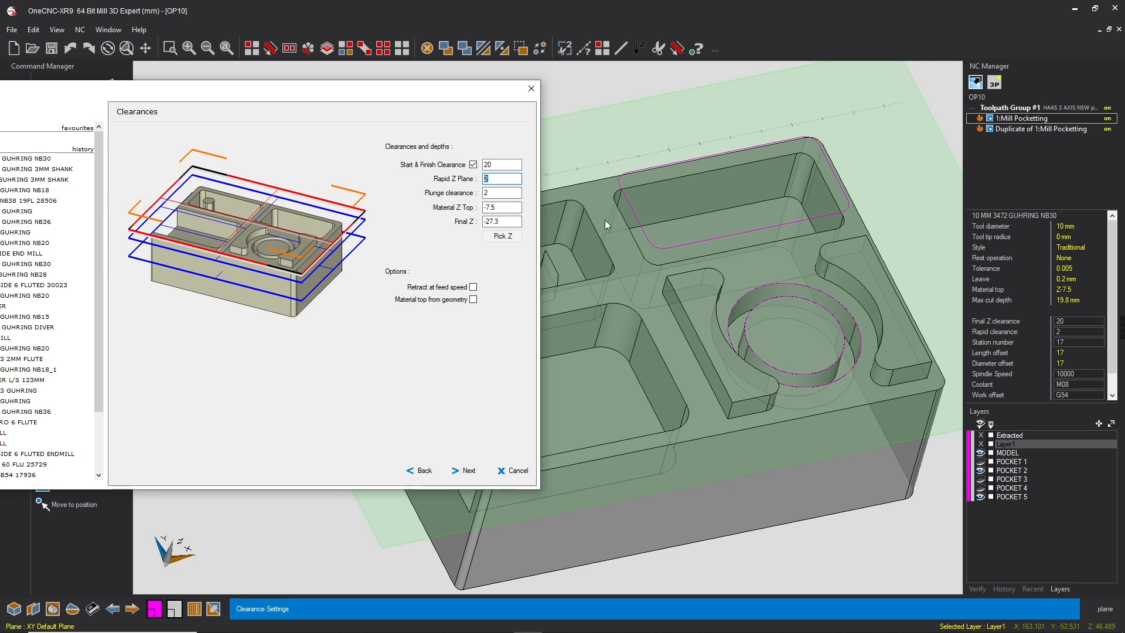
pyautogui.click(490, 195)
pyautogui.write('0.5')
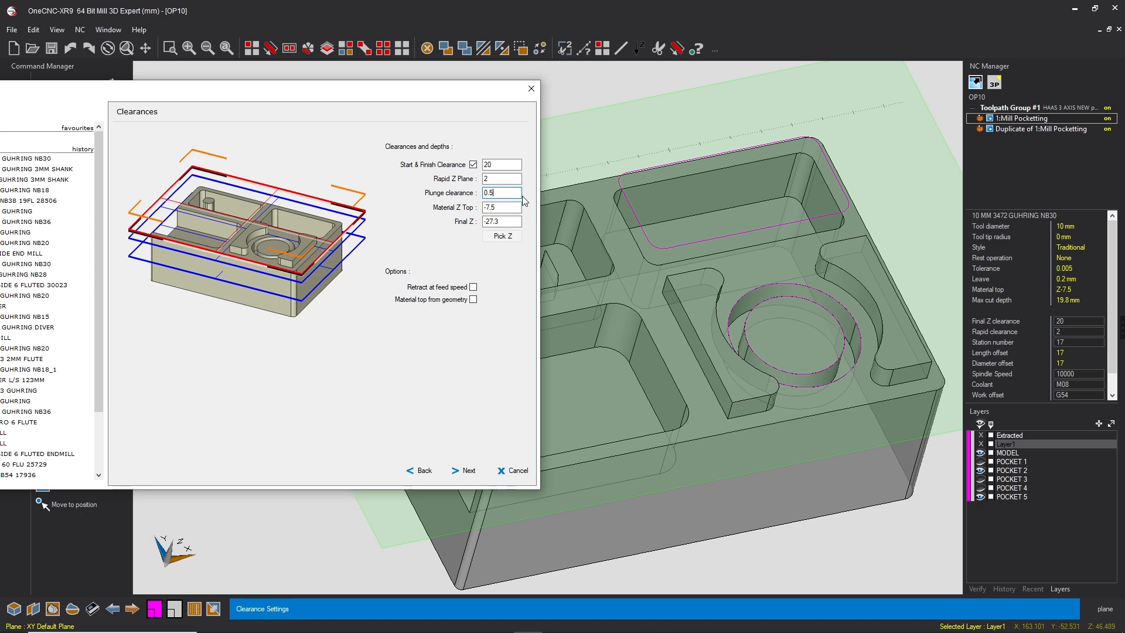
# - Review the operation's start and finish clearance, rapid Z plane, plunge clearance, material Z top and final Z values
pyautogui.click(502, 164)
pyautogui.press('Tab')
pyautogui.press('Tab')
pyautogui.press('Tab')
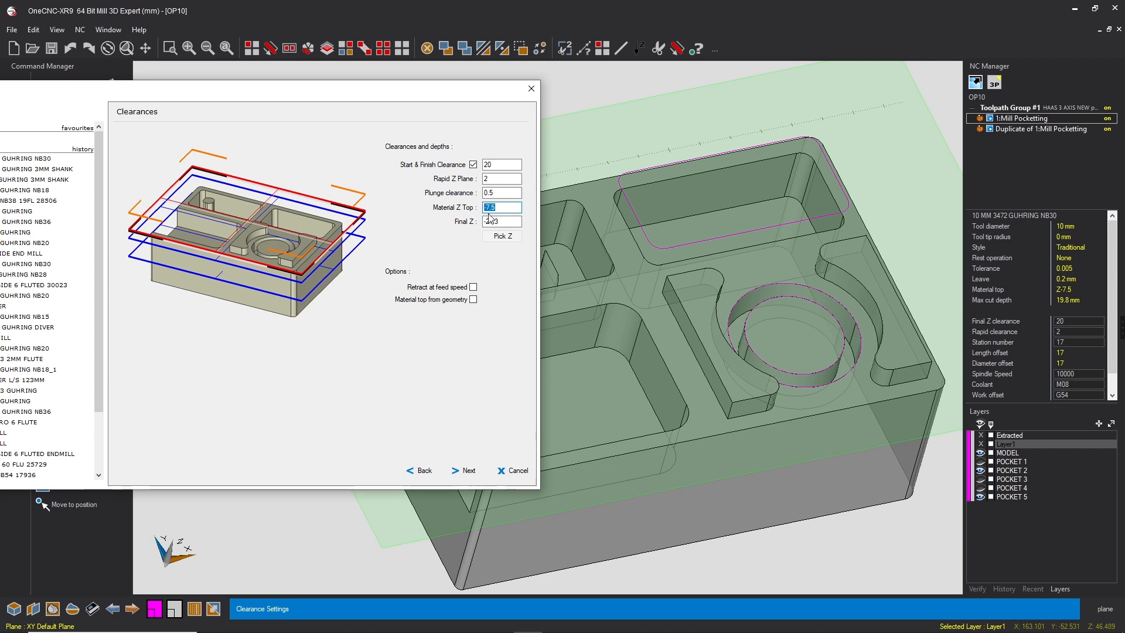
pyautogui.moveTo(497, 194); pyautogui.dragTo(461, 196)
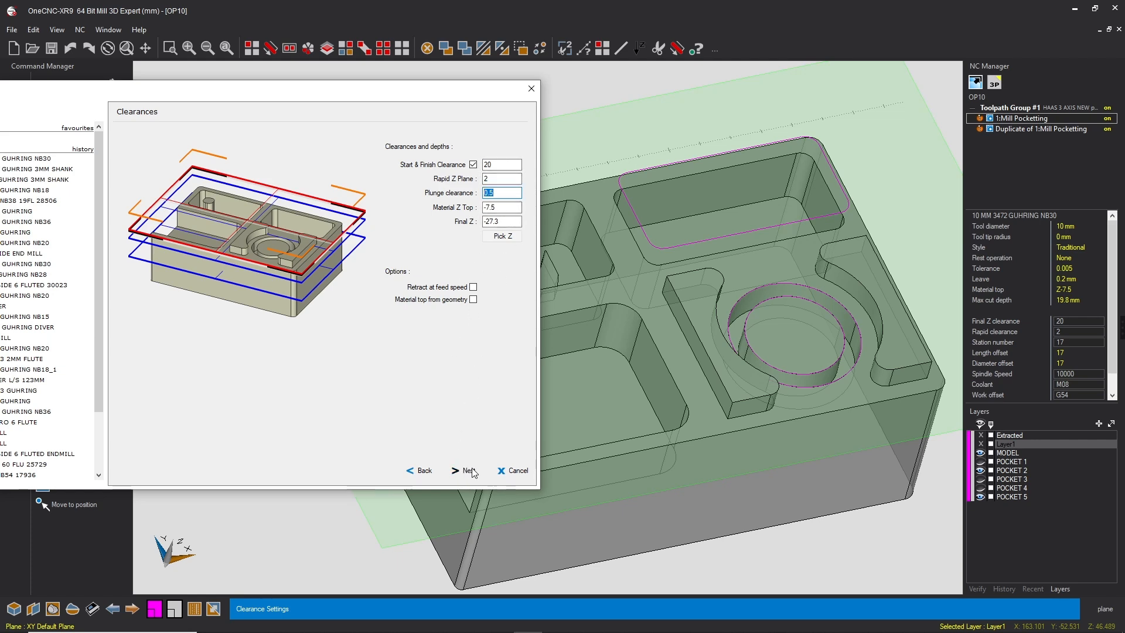
pyautogui.click(502, 207)
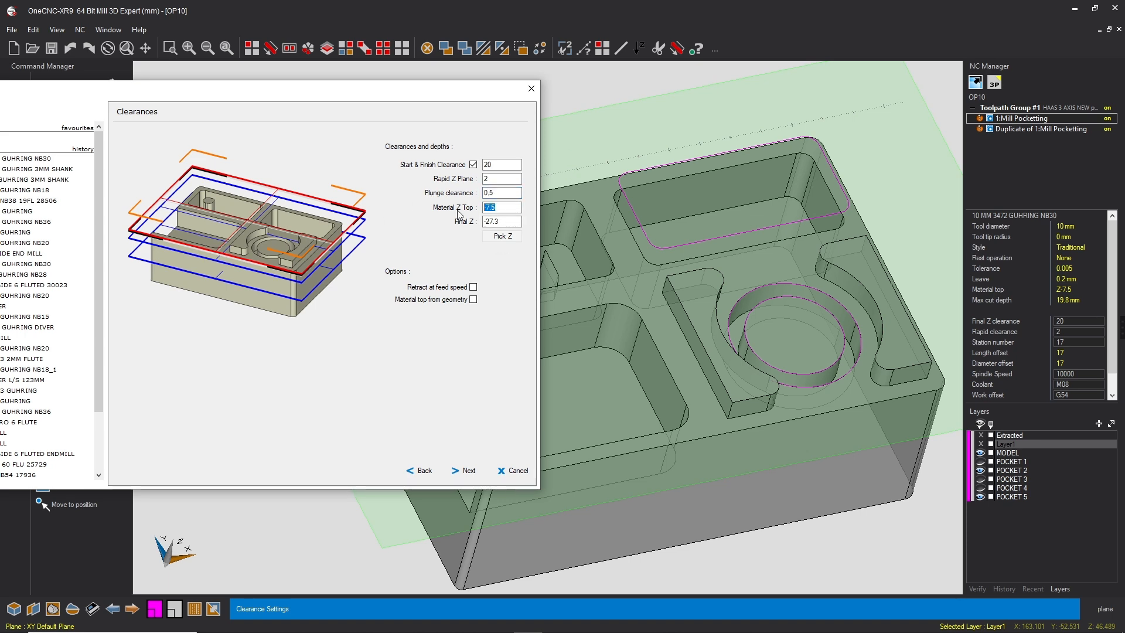
pyautogui.click(500, 221)
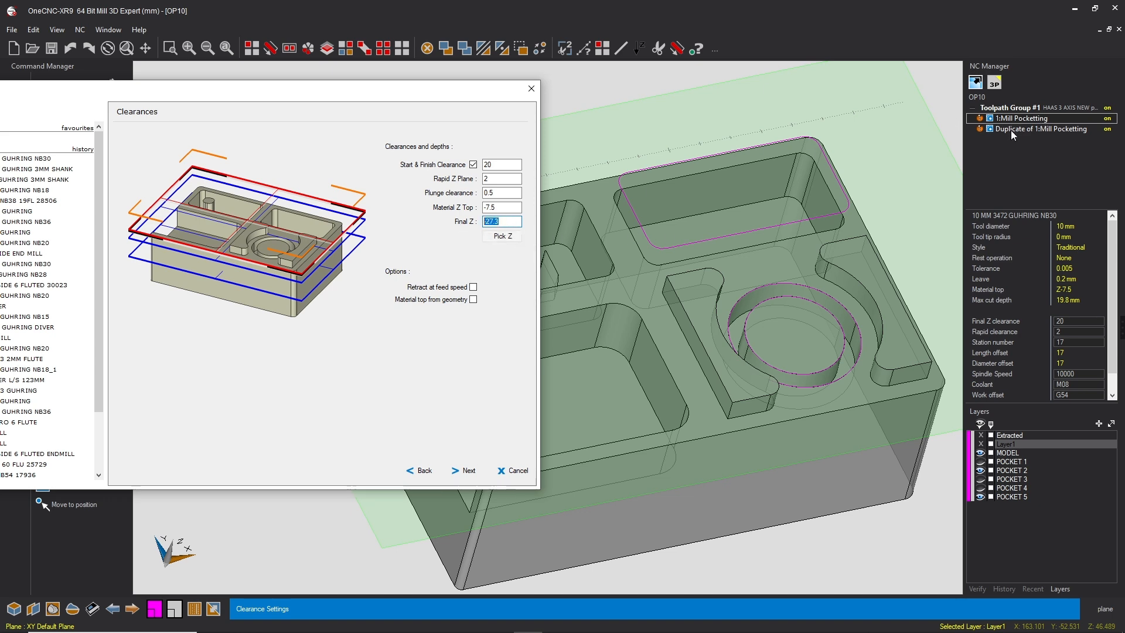
# - Review the operation's machining style, entry and path, rough and finish settings, and return to the machining style options
pyautogui.click(463, 471)
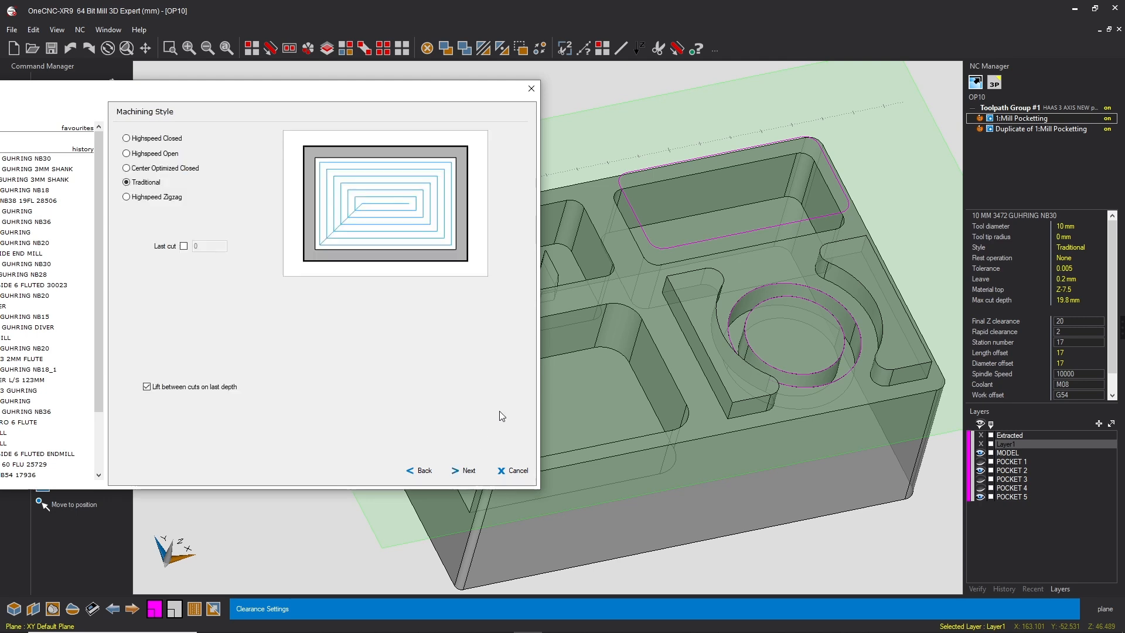
pyautogui.click(463, 471)
pyautogui.click(463, 472)
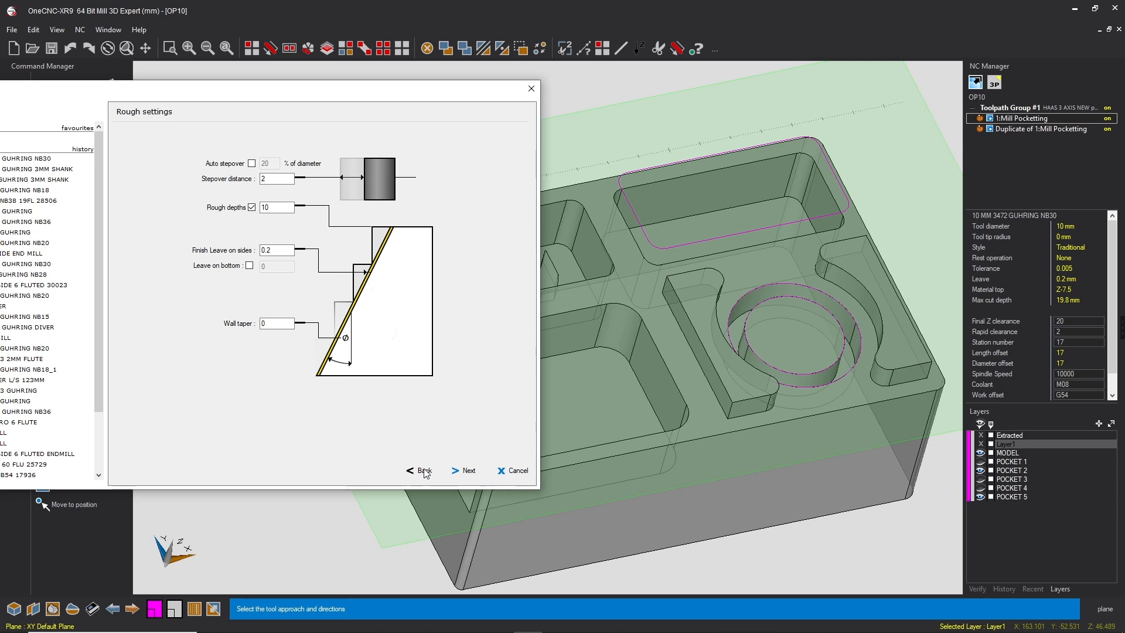
pyautogui.click(464, 471)
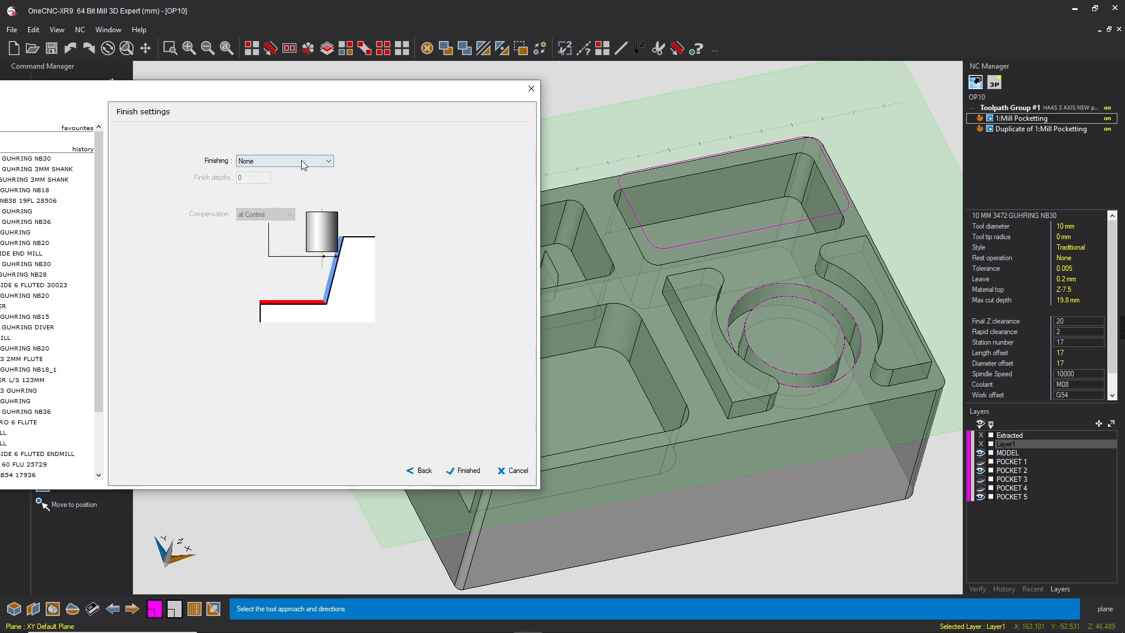
pyautogui.click(422, 472)
pyautogui.click(422, 473)
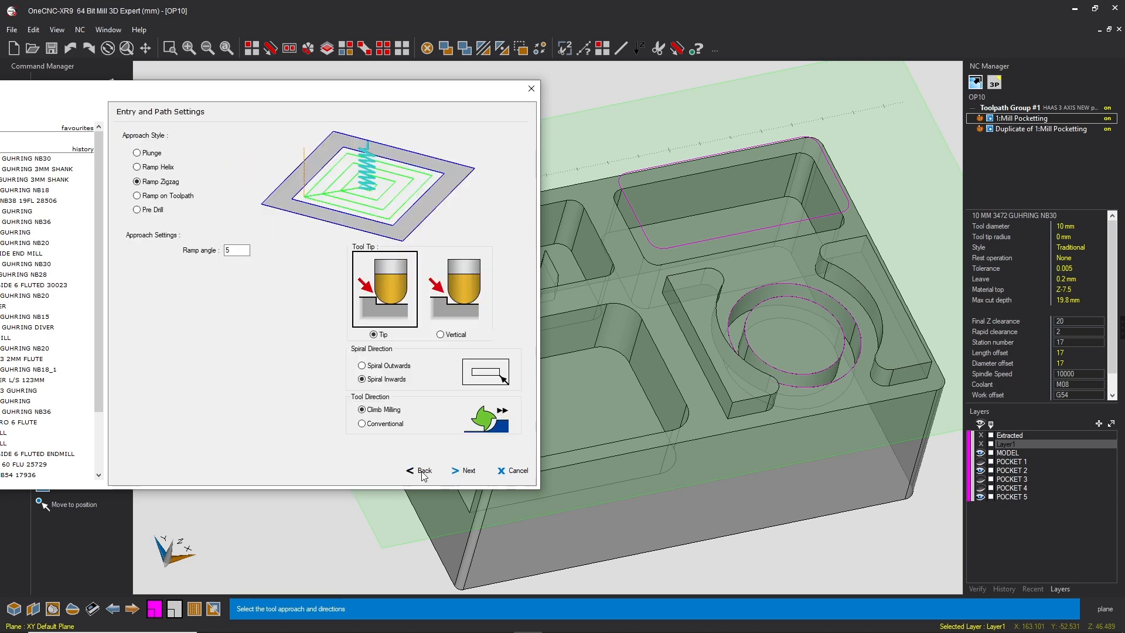
pyautogui.click(469, 472)
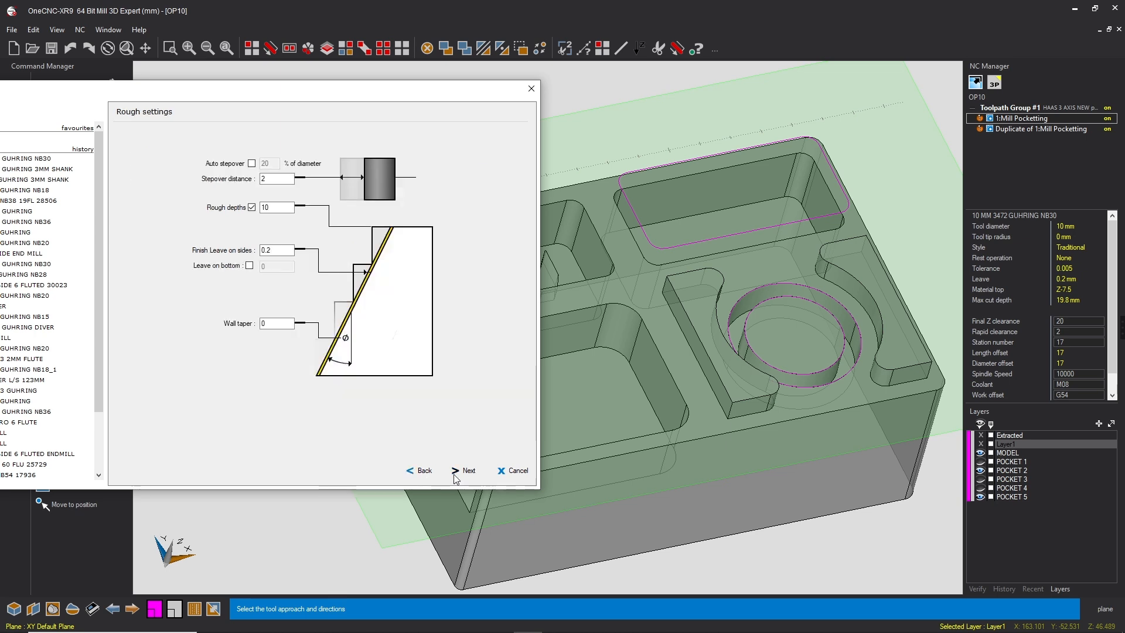
pyautogui.click(409, 472)
pyautogui.click(410, 473)
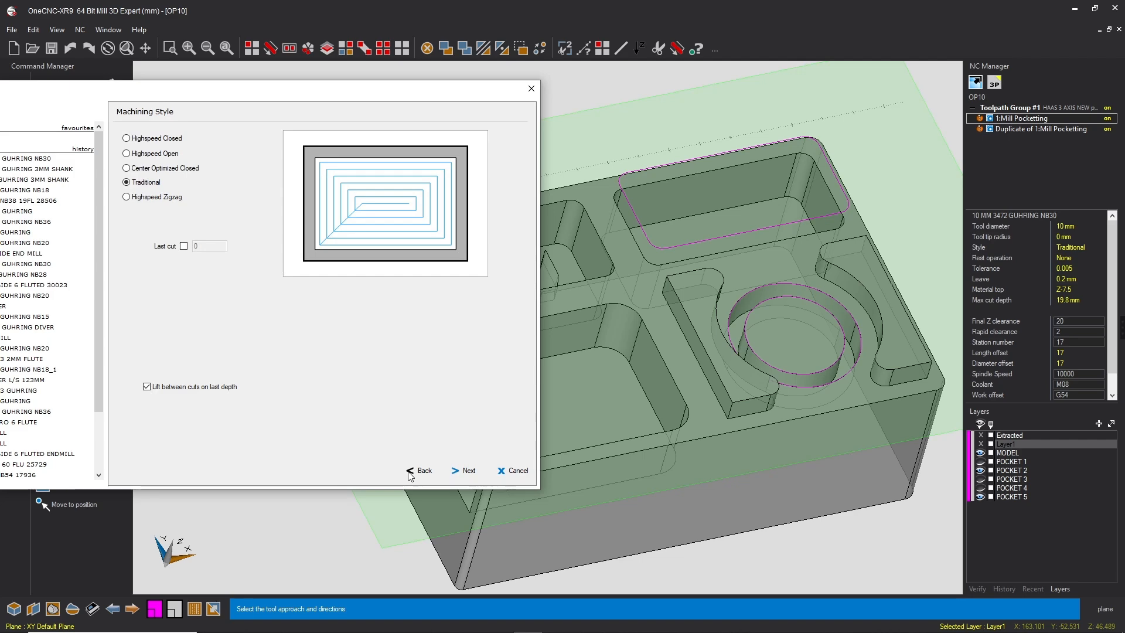
pyautogui.click(424, 472)
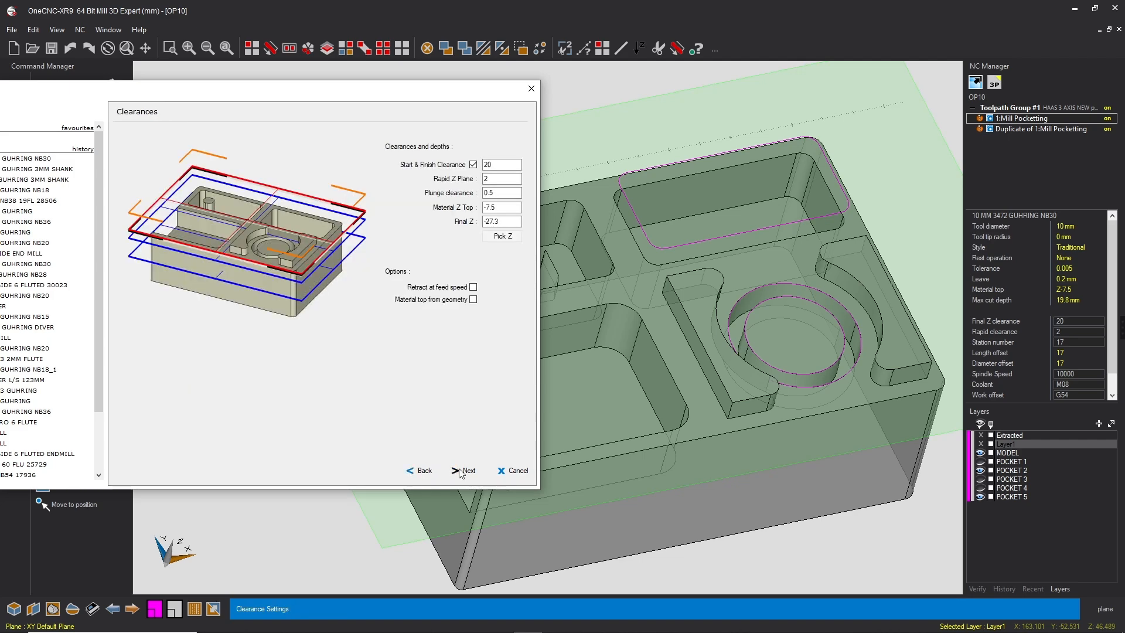
pyautogui.click(464, 472)
pyautogui.click(427, 474)
pyautogui.click(465, 471)
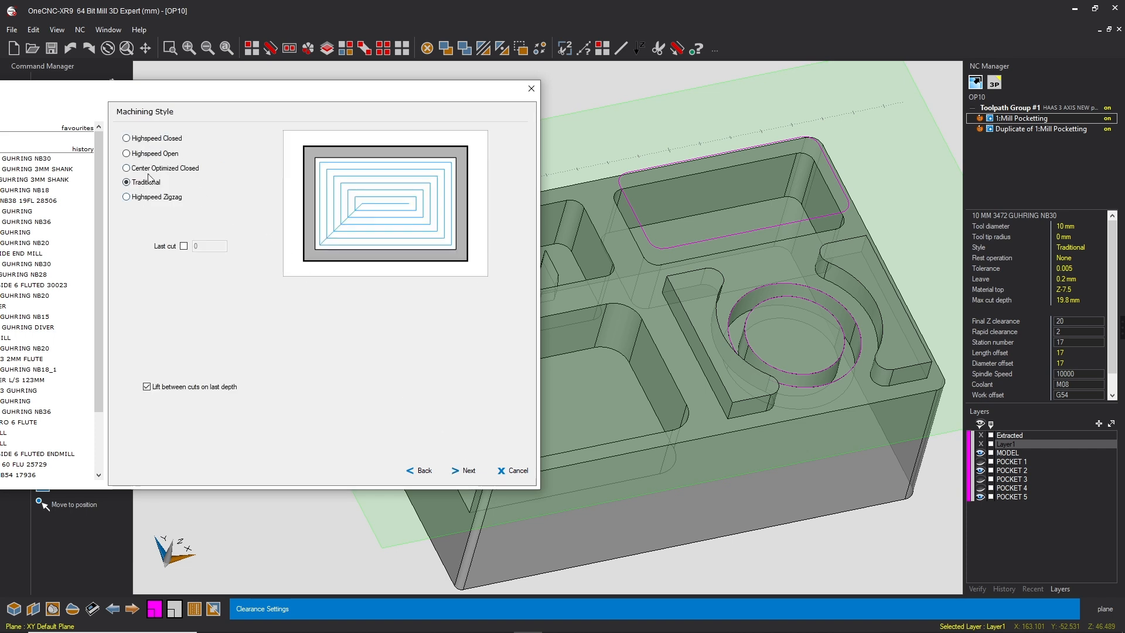
# - Compare the previews of the available machining styles and choose Highspeed Closed for the pocketing operation
pyautogui.click(126, 138)
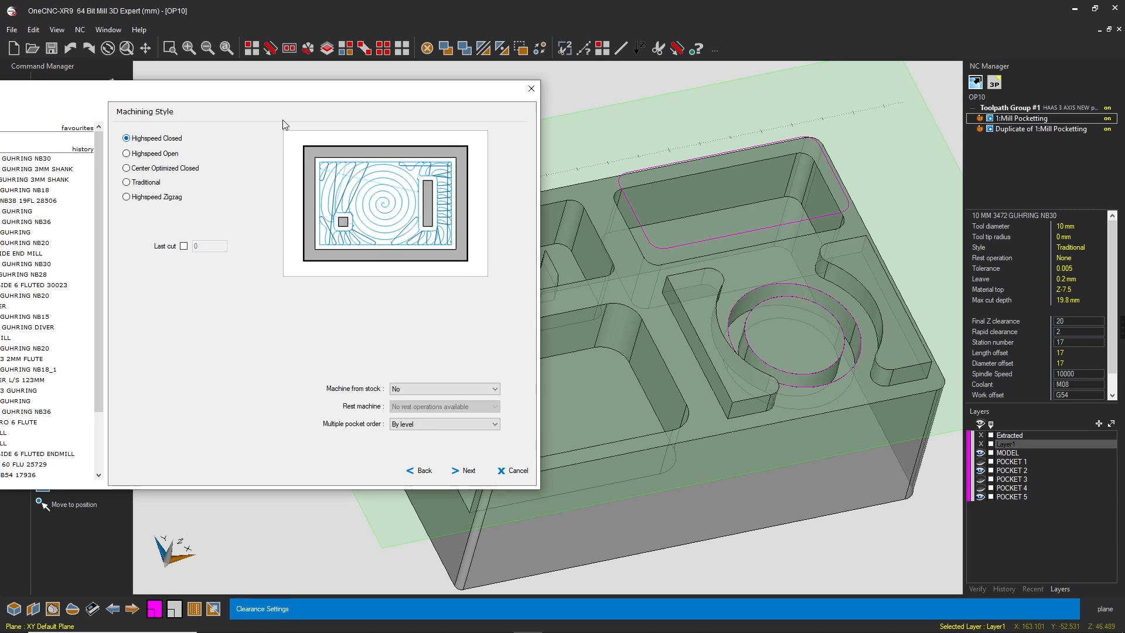
pyautogui.click(126, 154)
pyautogui.click(126, 182)
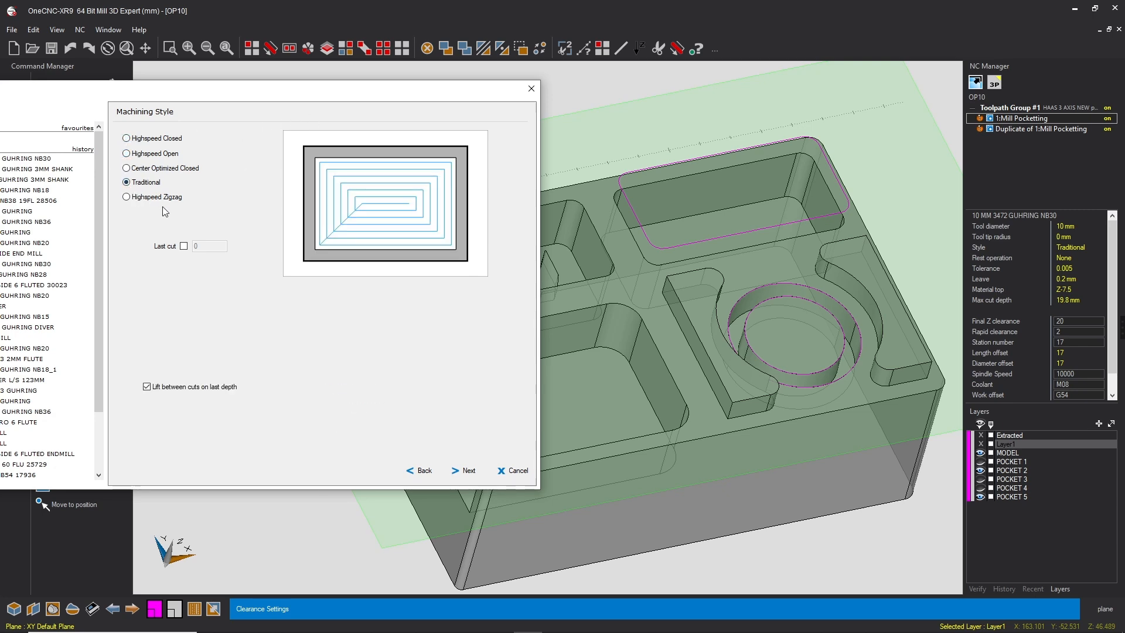
pyautogui.click(127, 169)
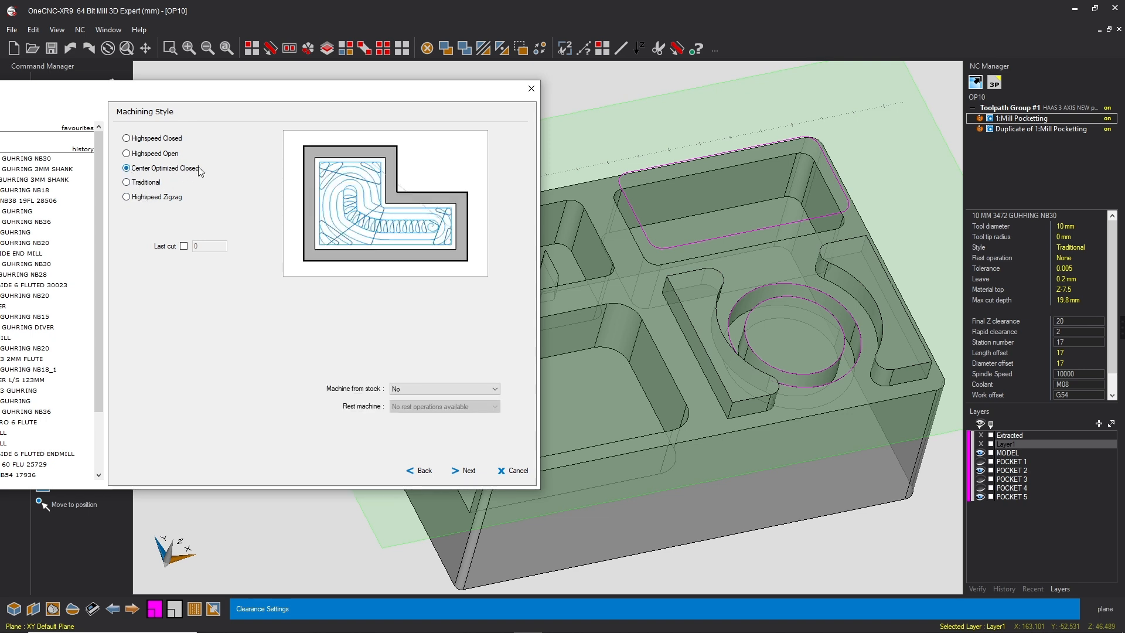
pyautogui.click(125, 199)
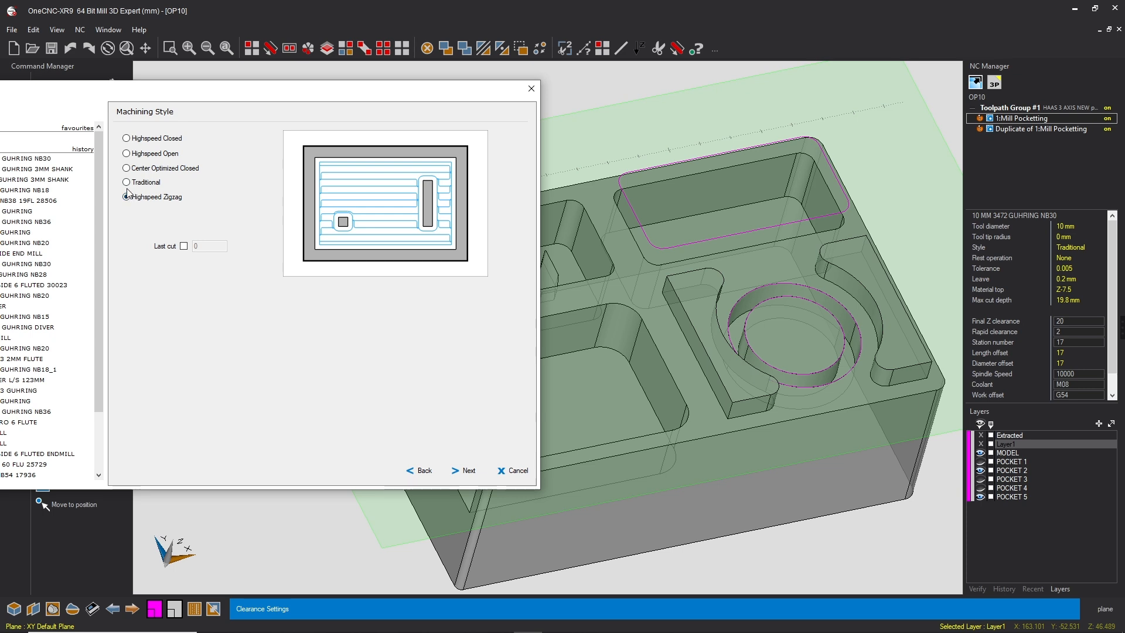
pyautogui.click(126, 182)
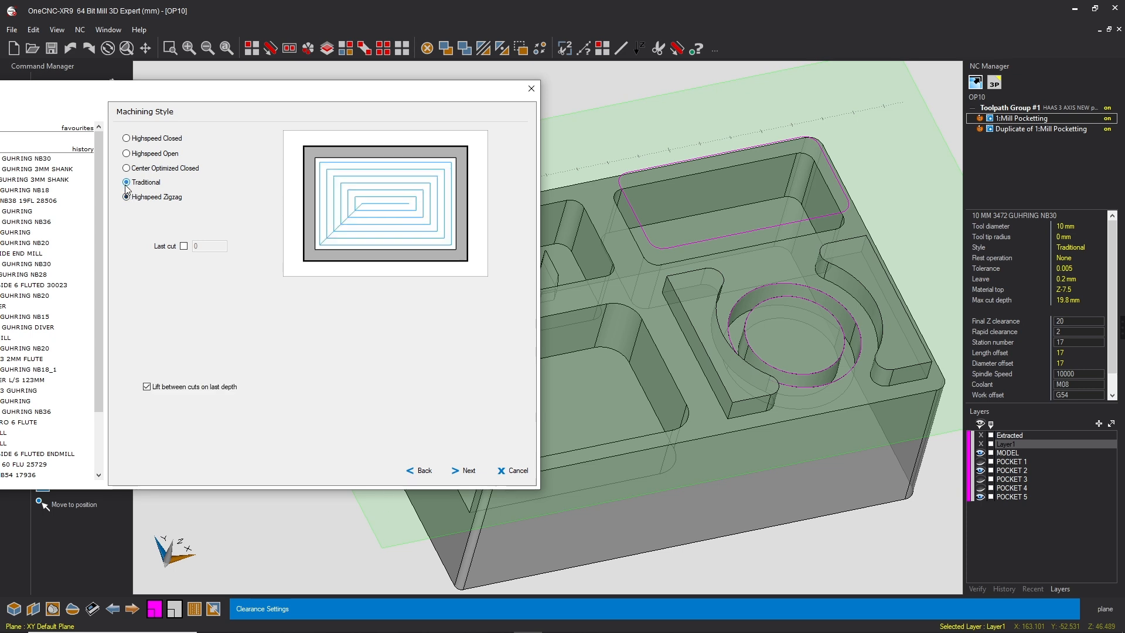
pyautogui.click(127, 139)
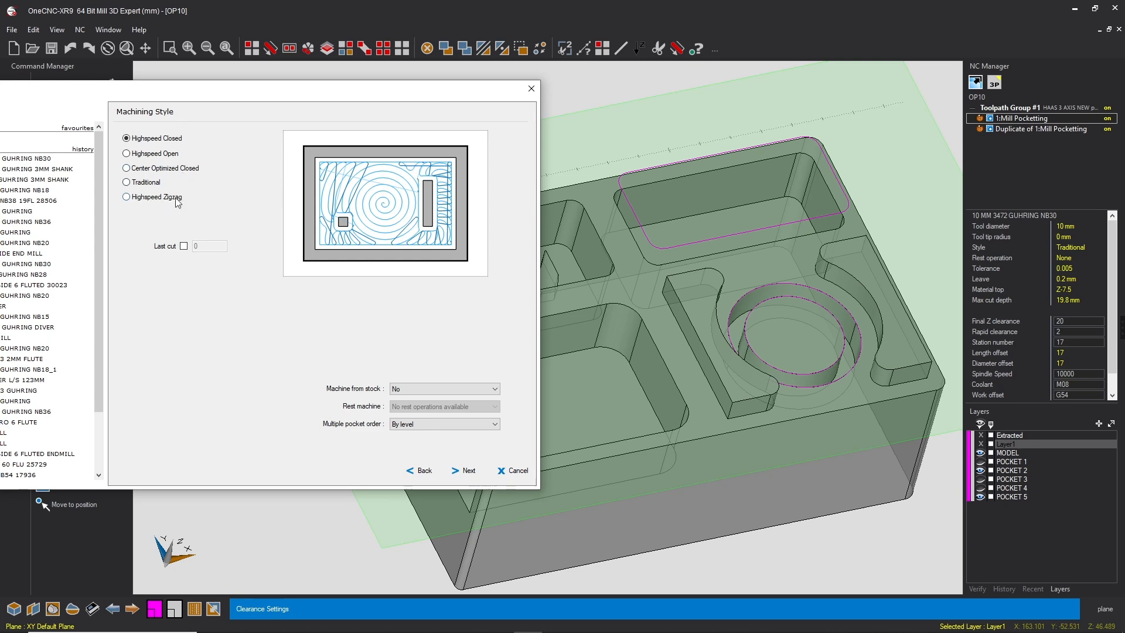
# - Compare the previews and options of the Highspeed Zigzag, Traditional, Center Optimized Closed, Highspeed Closed and Highspeed Open machining styles
pyautogui.click(154, 197)
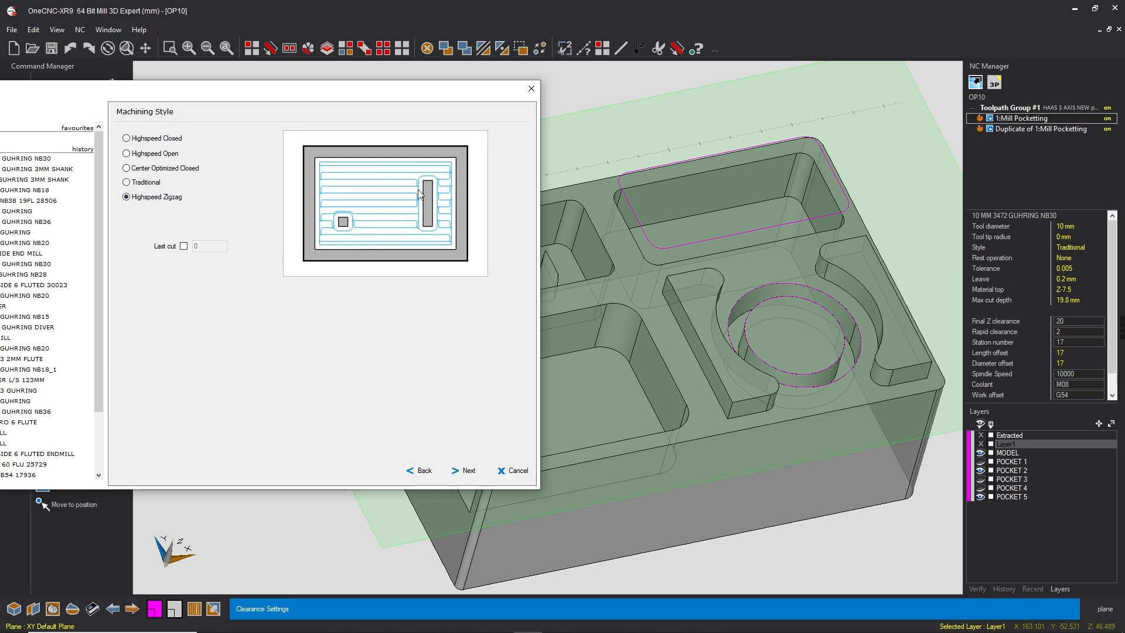
pyautogui.click(127, 183)
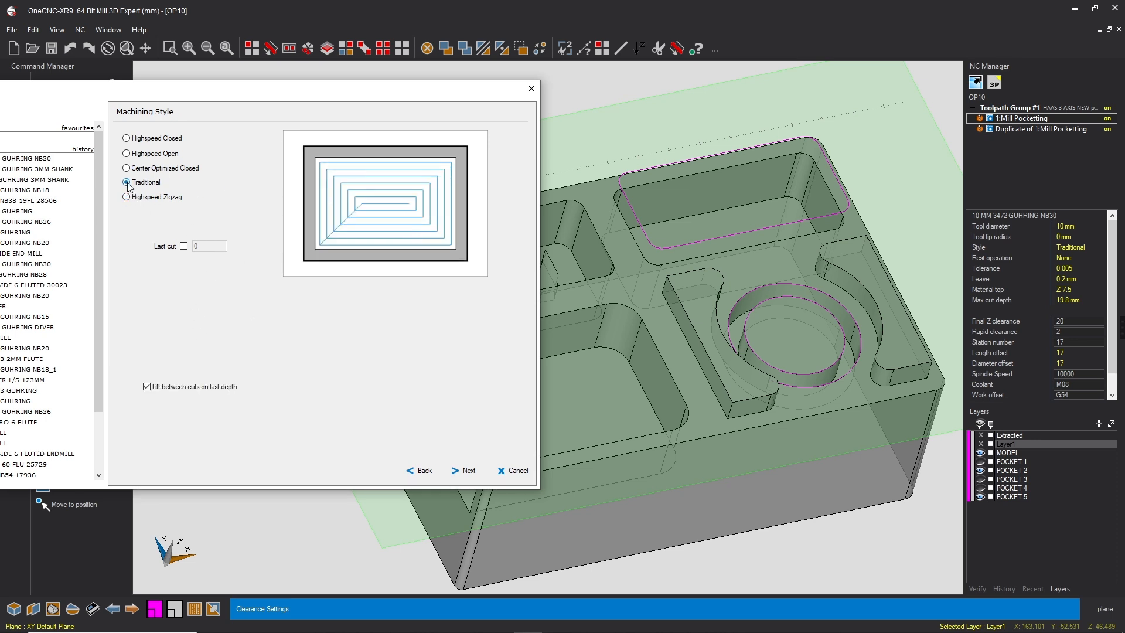
pyautogui.click(127, 198)
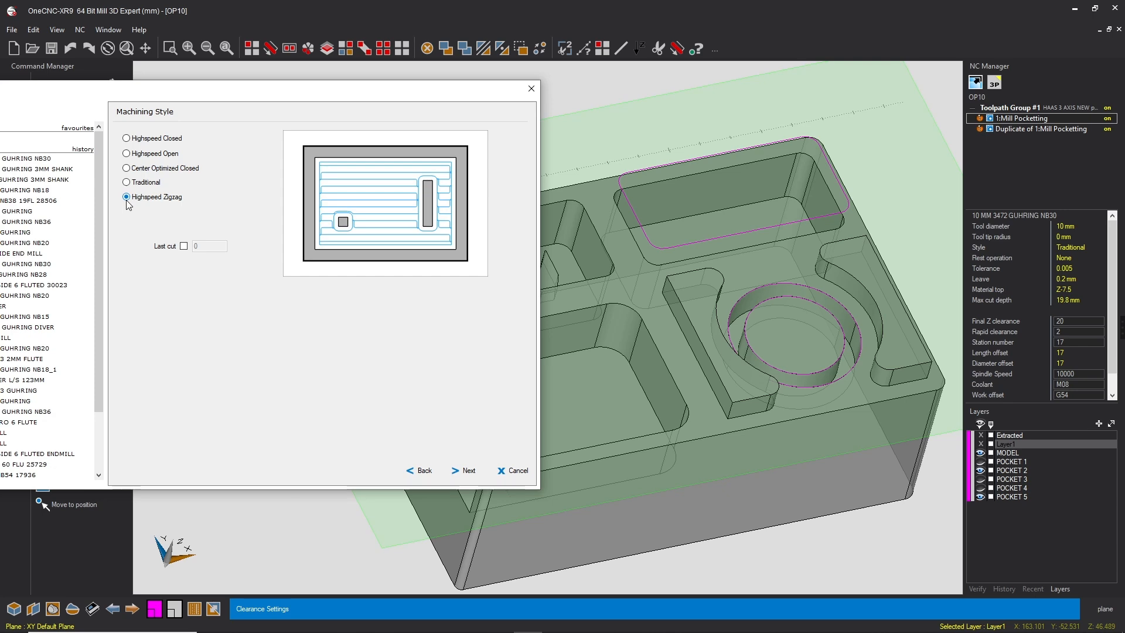
pyautogui.click(129, 184)
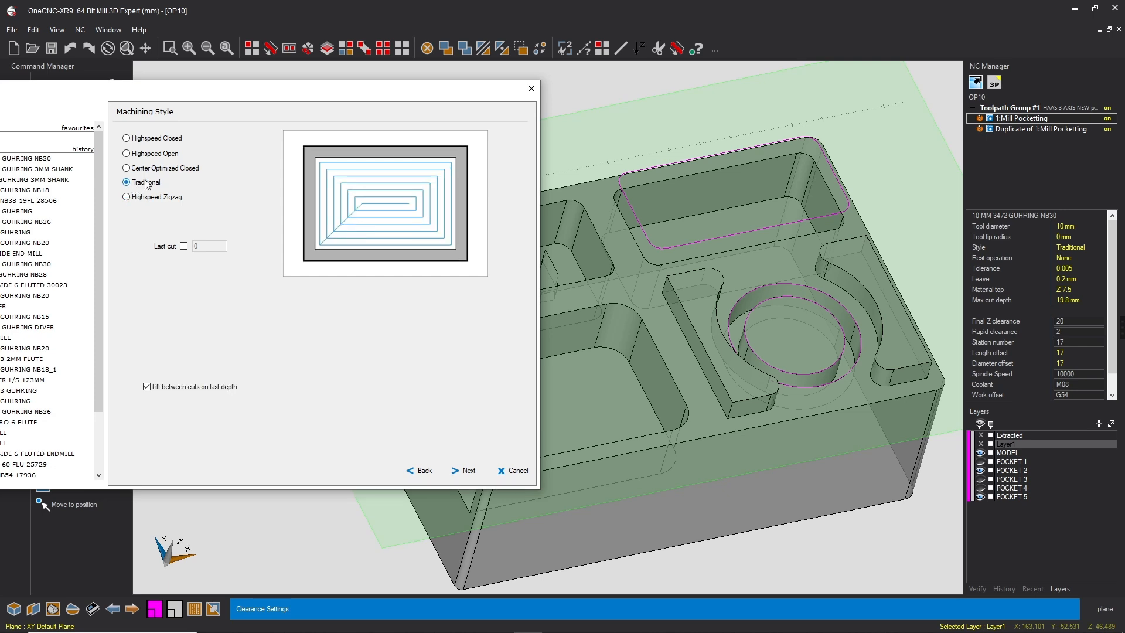
pyautogui.click(127, 170)
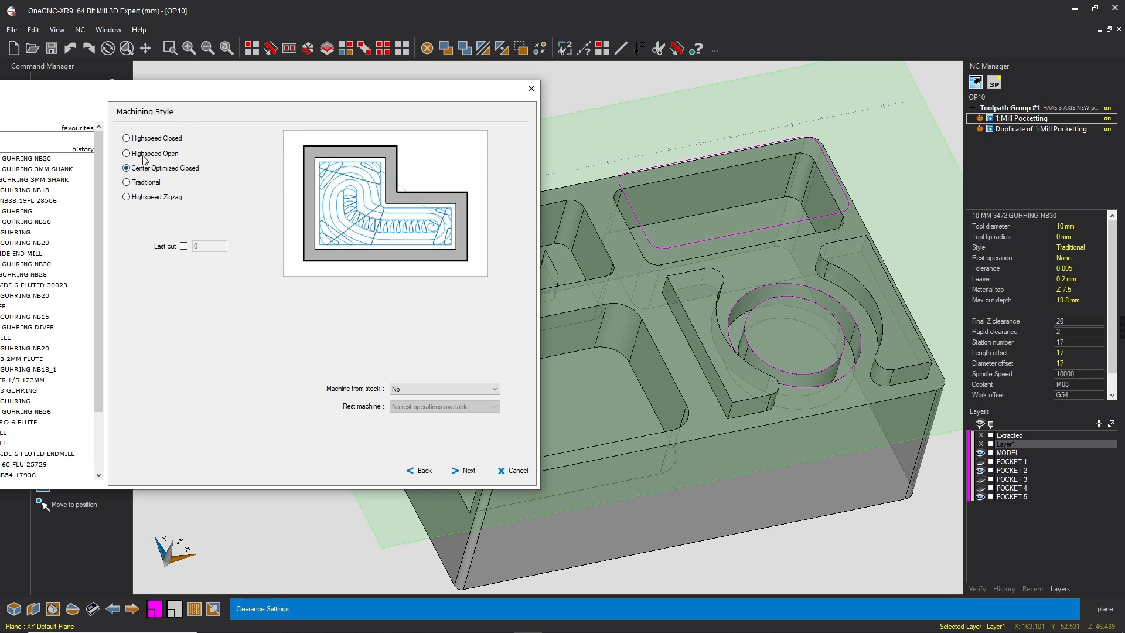
pyautogui.click(126, 139)
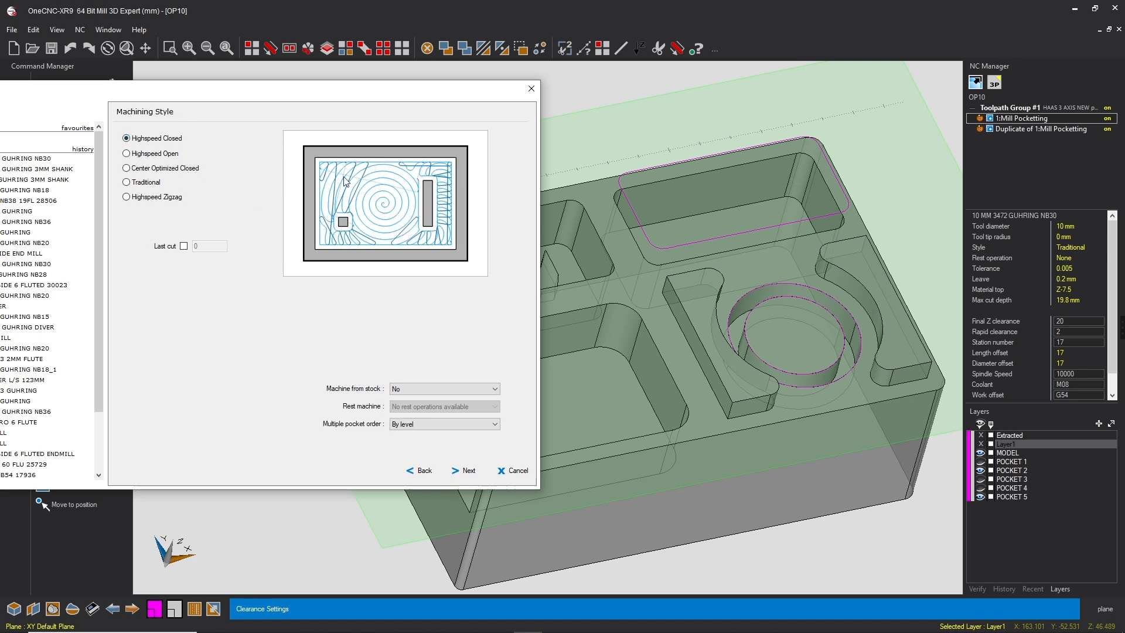
pyautogui.click(127, 154)
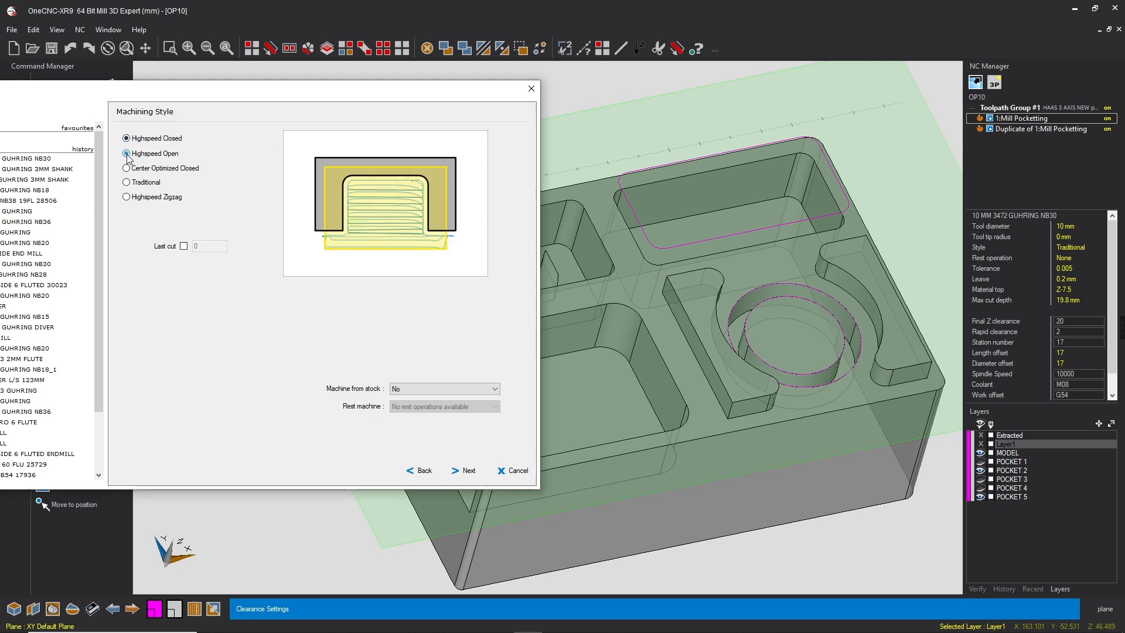
pyautogui.click(126, 183)
pyautogui.click(126, 153)
pyautogui.click(127, 138)
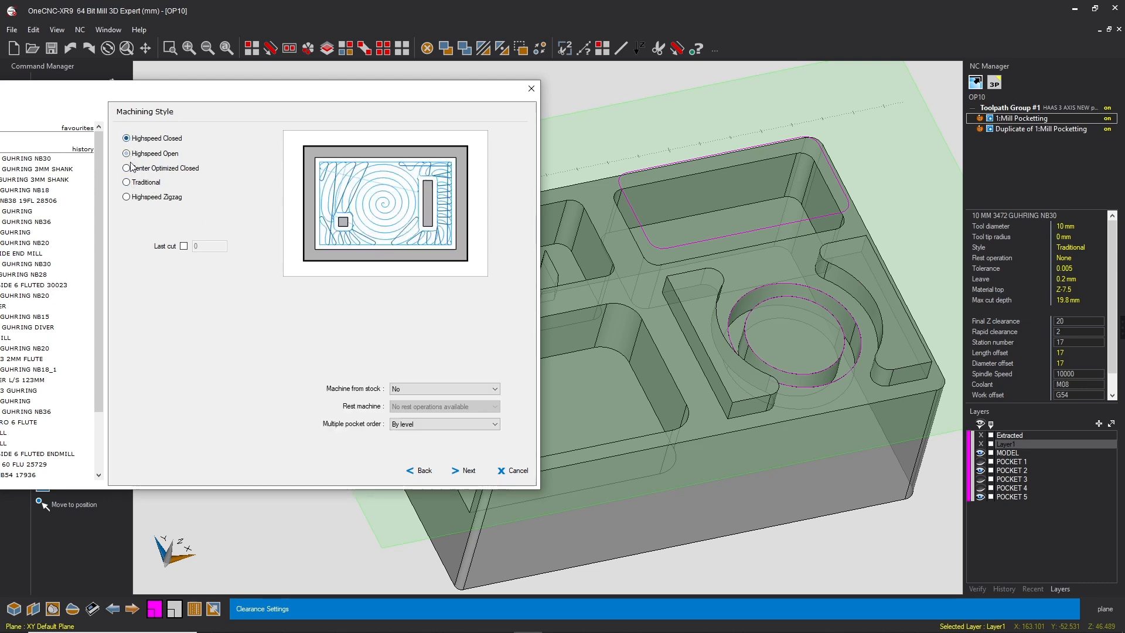
# - Compare the Center Optimized Closed, Traditional and Highspeed Zigzag machining styles against each other
pyautogui.click(127, 168)
pyautogui.click(126, 197)
pyautogui.click(126, 168)
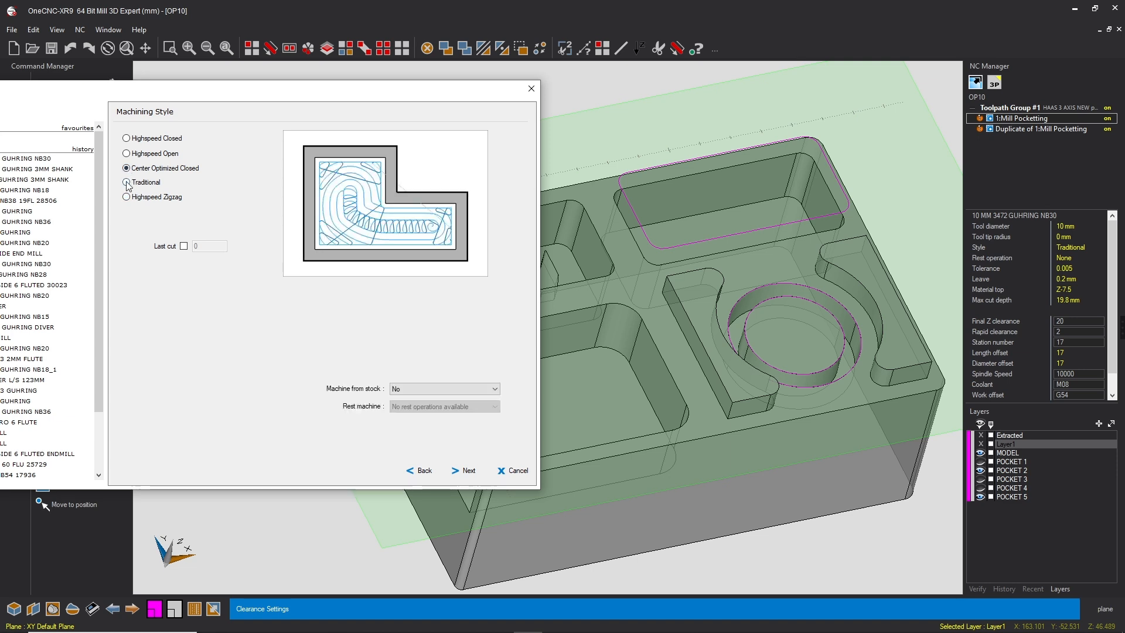
pyautogui.click(126, 182)
pyautogui.click(127, 196)
pyautogui.click(128, 168)
pyautogui.click(127, 197)
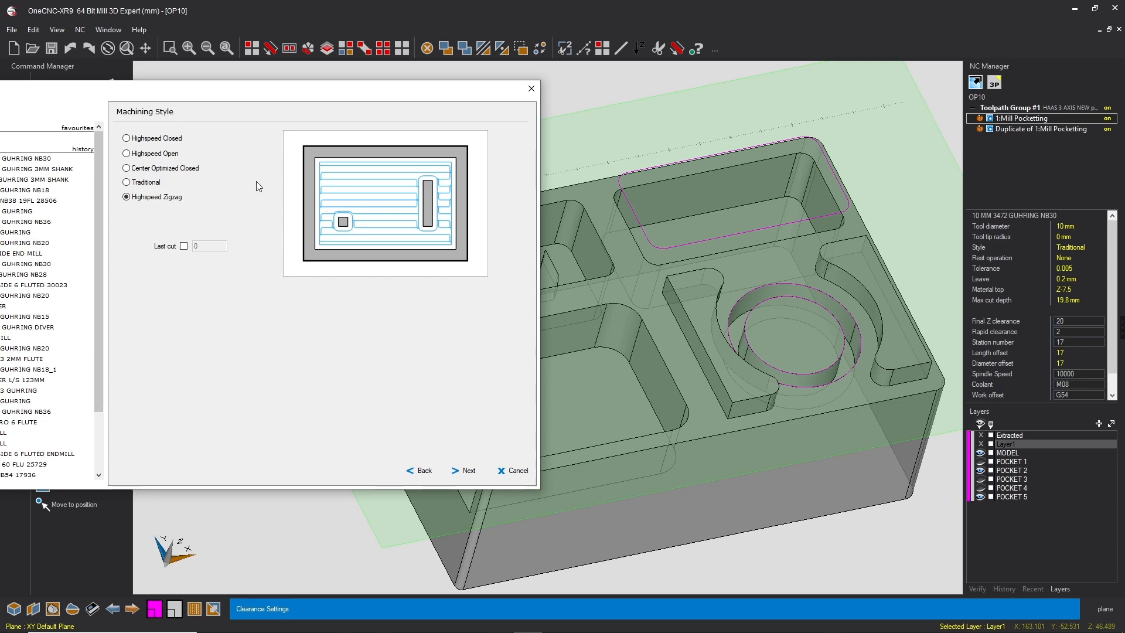
# - Weigh the Highspeed Closed and Highspeed Open styles against Traditional, and choose Traditional as the machining style
pyautogui.click(126, 138)
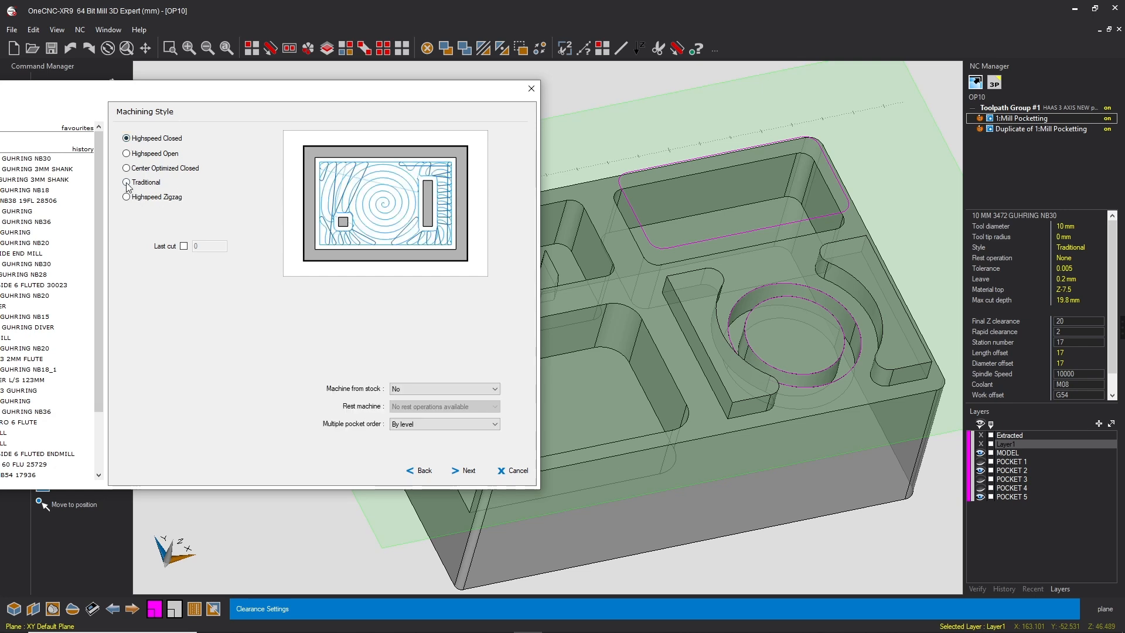
pyautogui.click(125, 182)
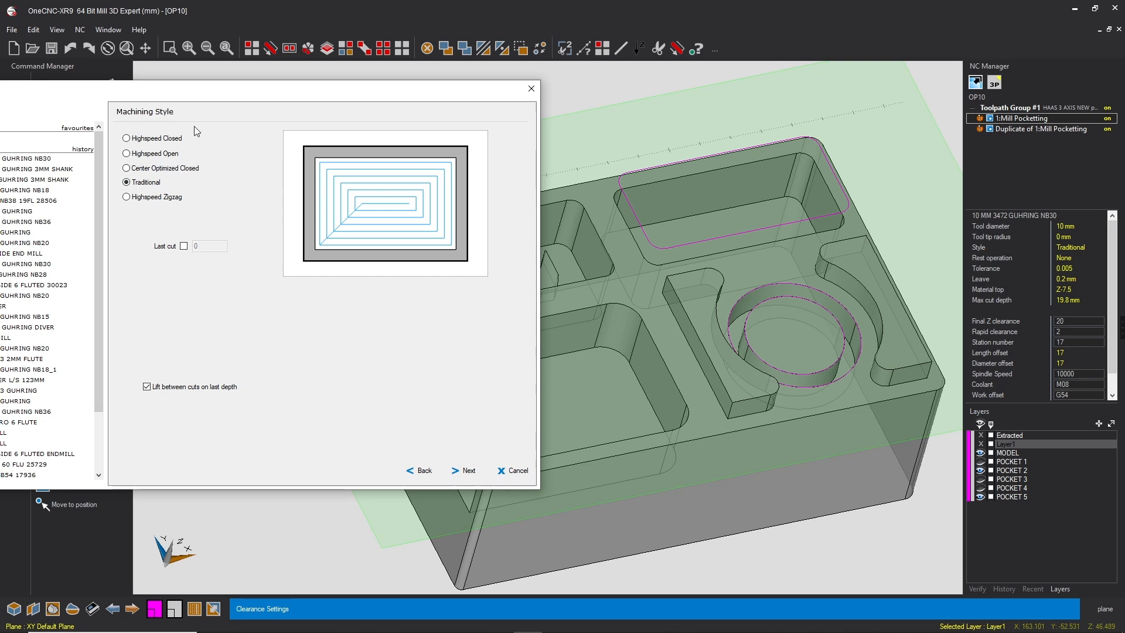
pyautogui.click(126, 138)
pyautogui.click(126, 154)
pyautogui.click(126, 138)
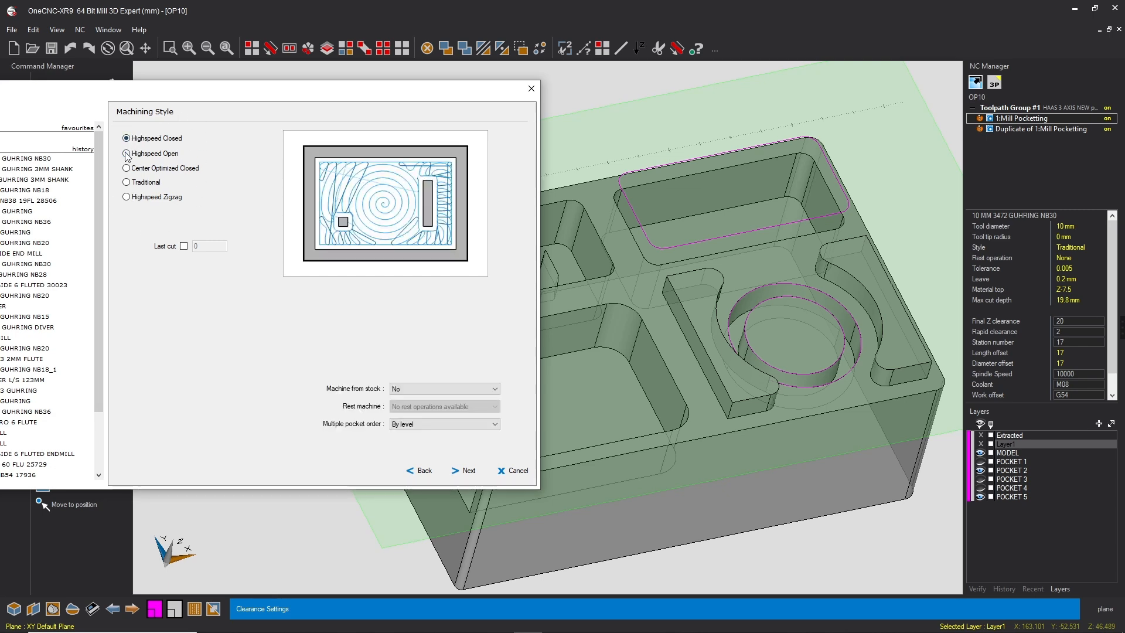
pyautogui.click(125, 153)
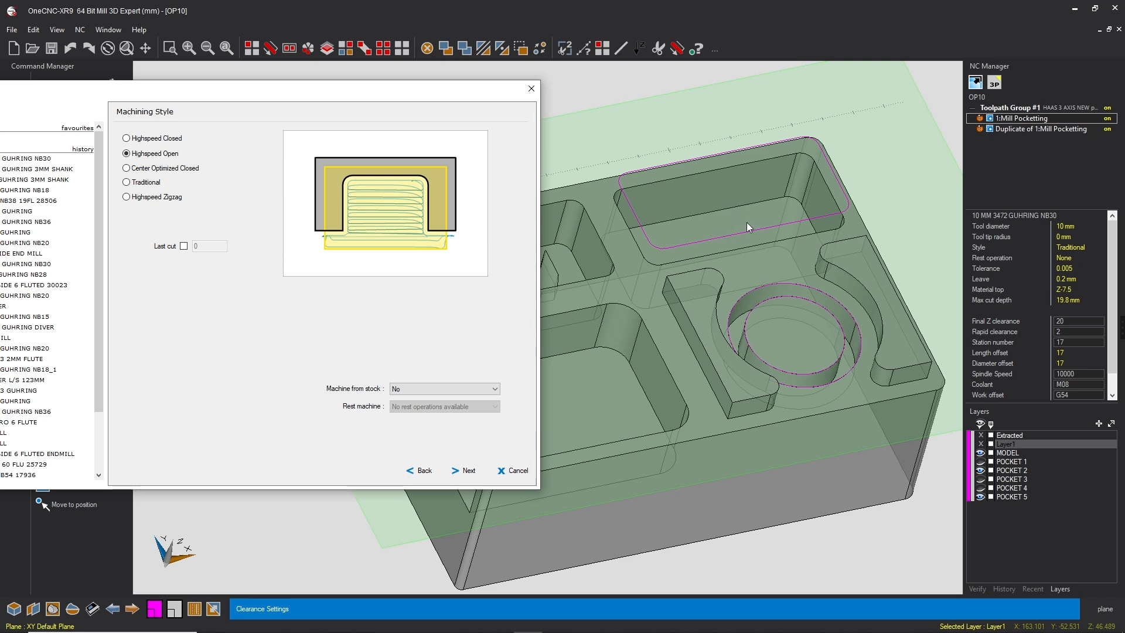
pyautogui.click(132, 182)
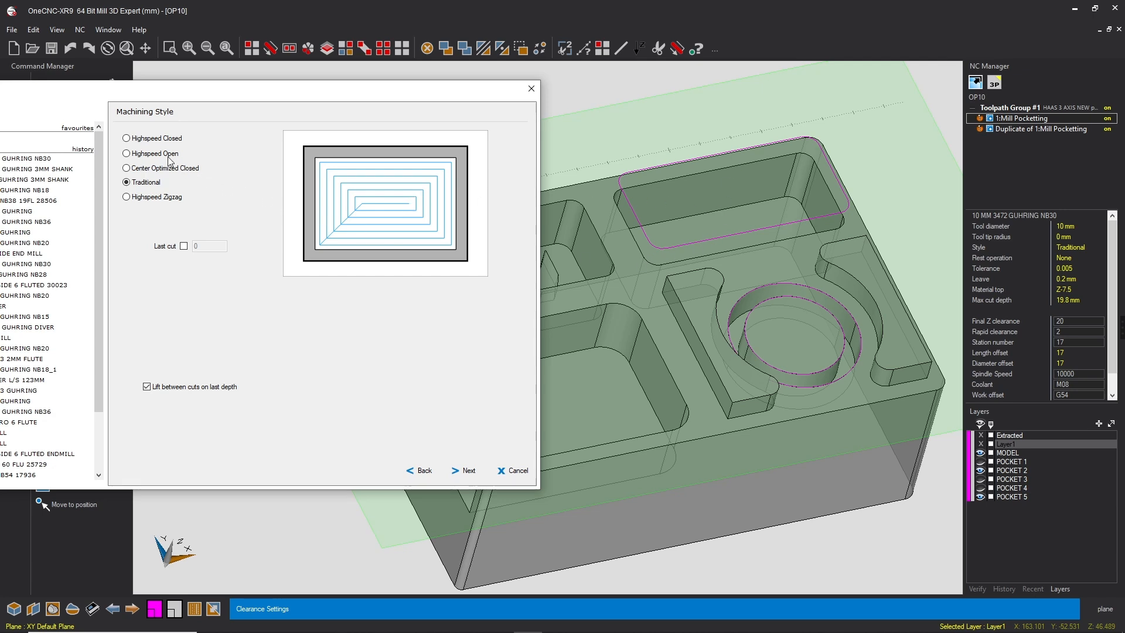
pyautogui.click(153, 140)
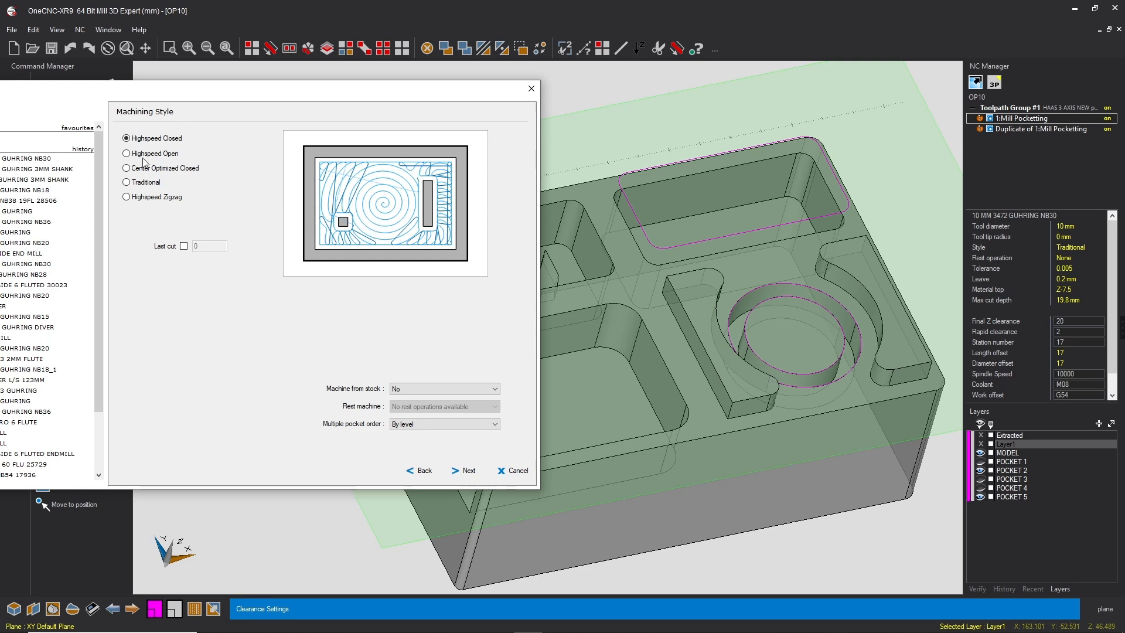
pyautogui.click(159, 182)
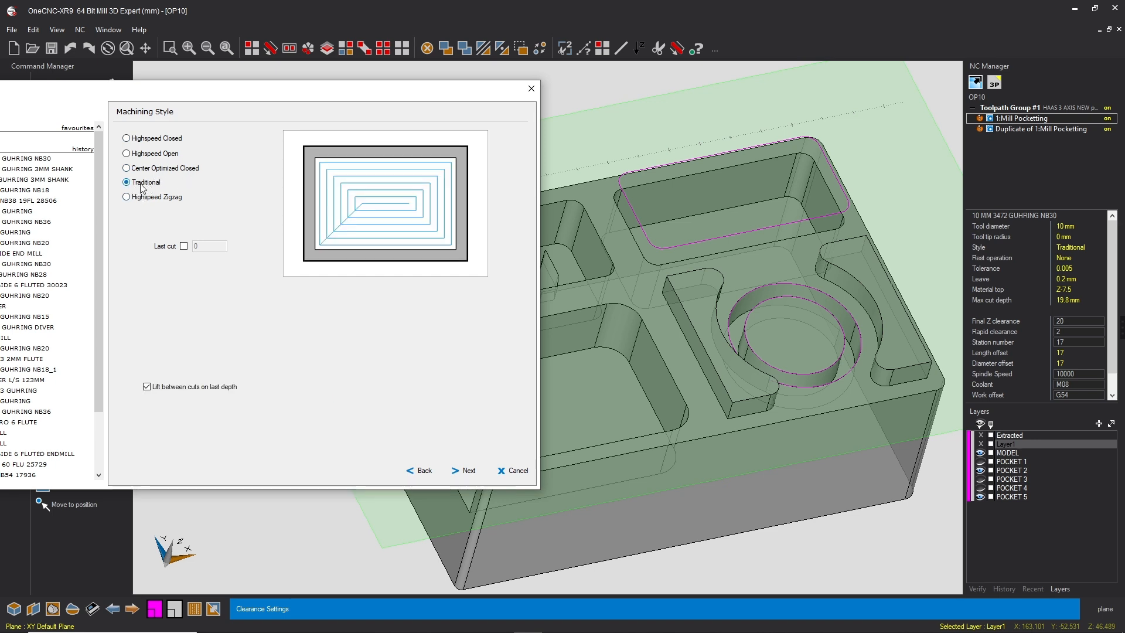
# - Compare the Pre Drill, Ramp on Toolpath, Plunge, Ramp Helix and Ramp Zigzag approach styles in the entry settings, ending on Ramp Zigzag
pyautogui.click(468, 471)
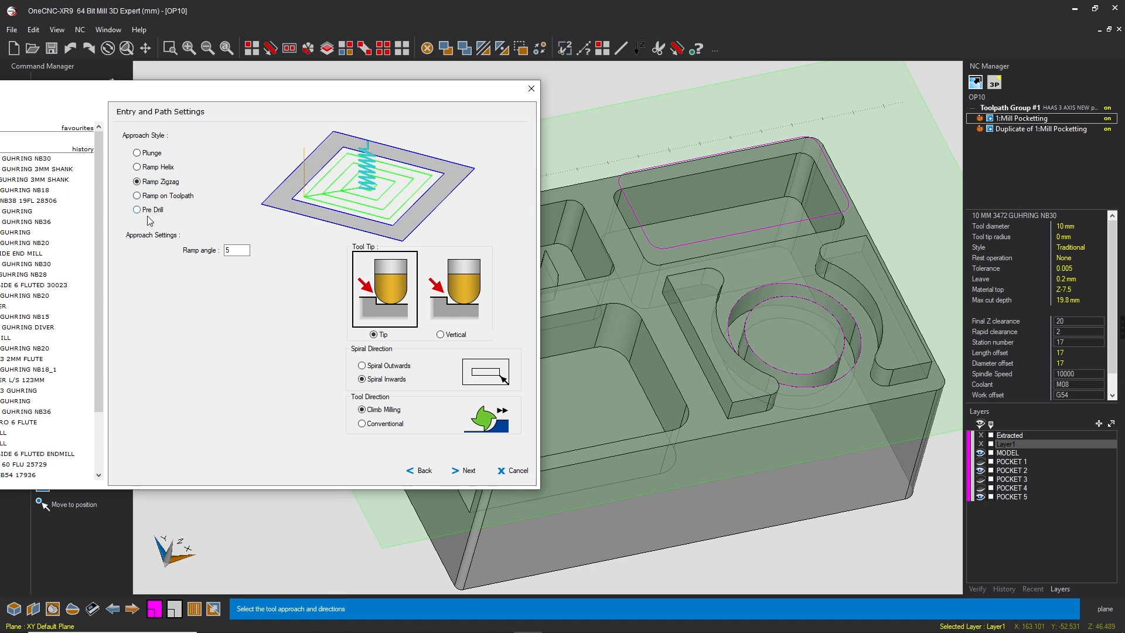
pyautogui.click(139, 212)
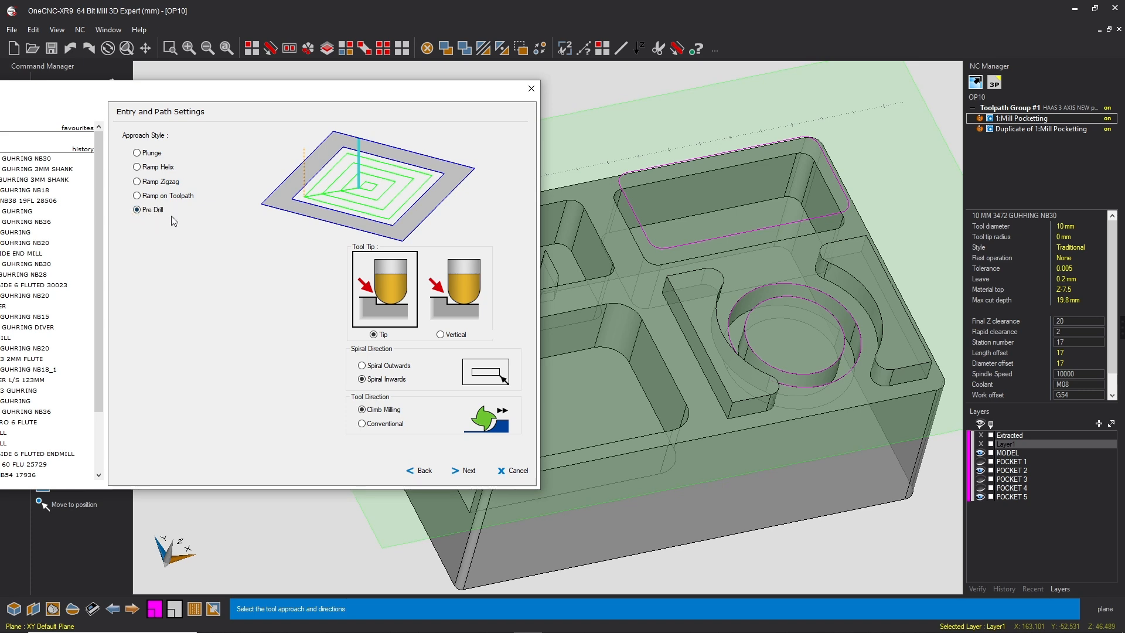
pyautogui.click(140, 195)
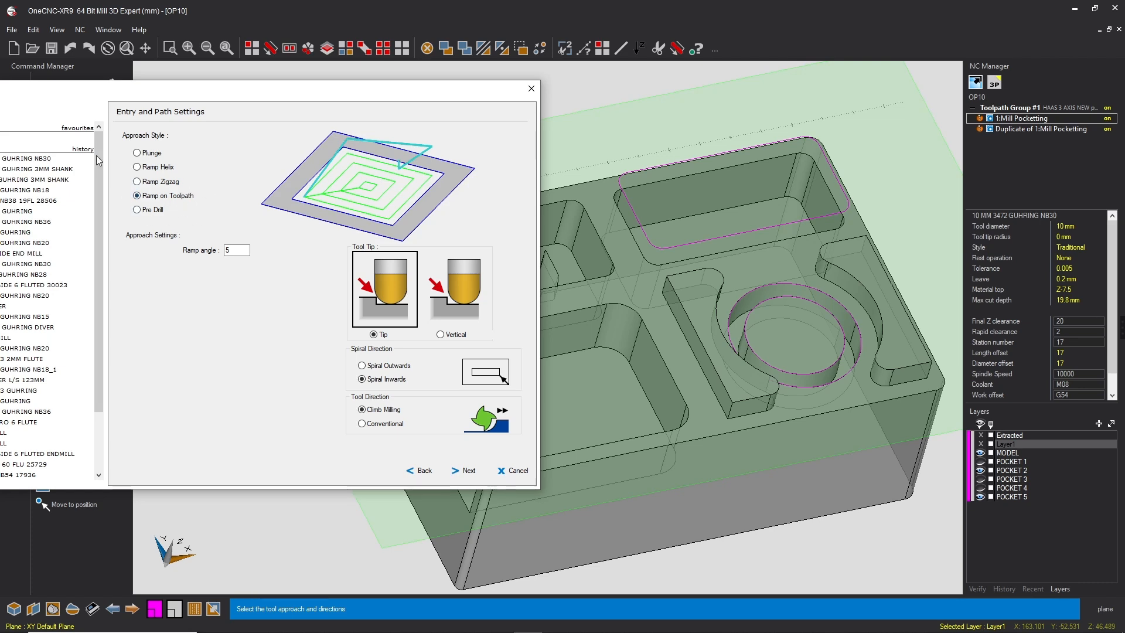
pyautogui.click(138, 152)
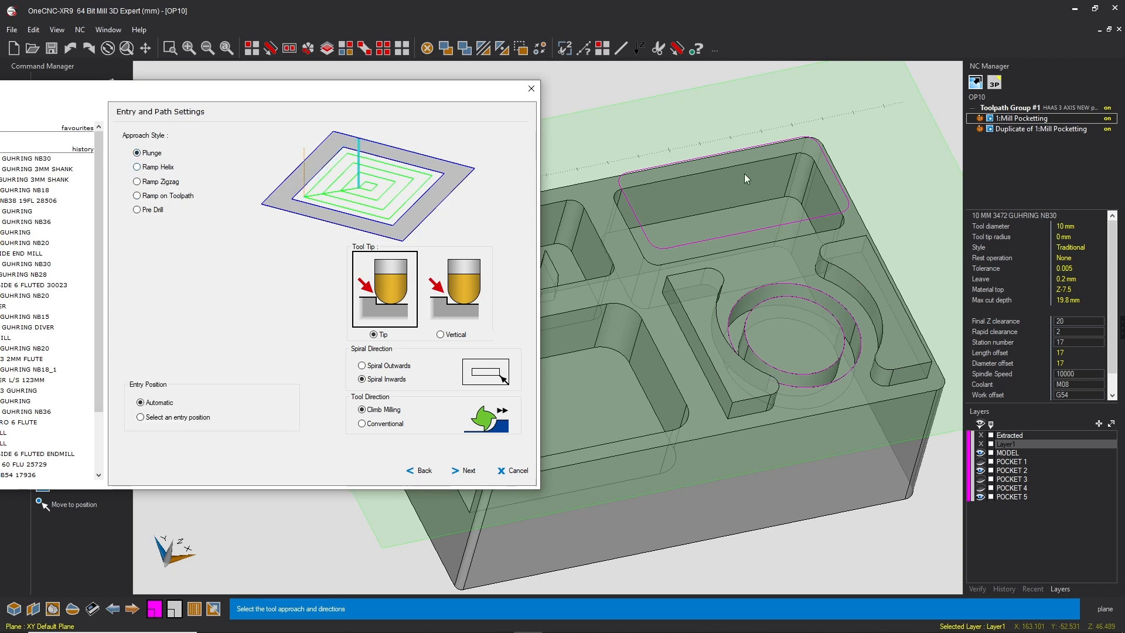
pyautogui.click(147, 168)
pyautogui.click(146, 181)
pyautogui.click(146, 168)
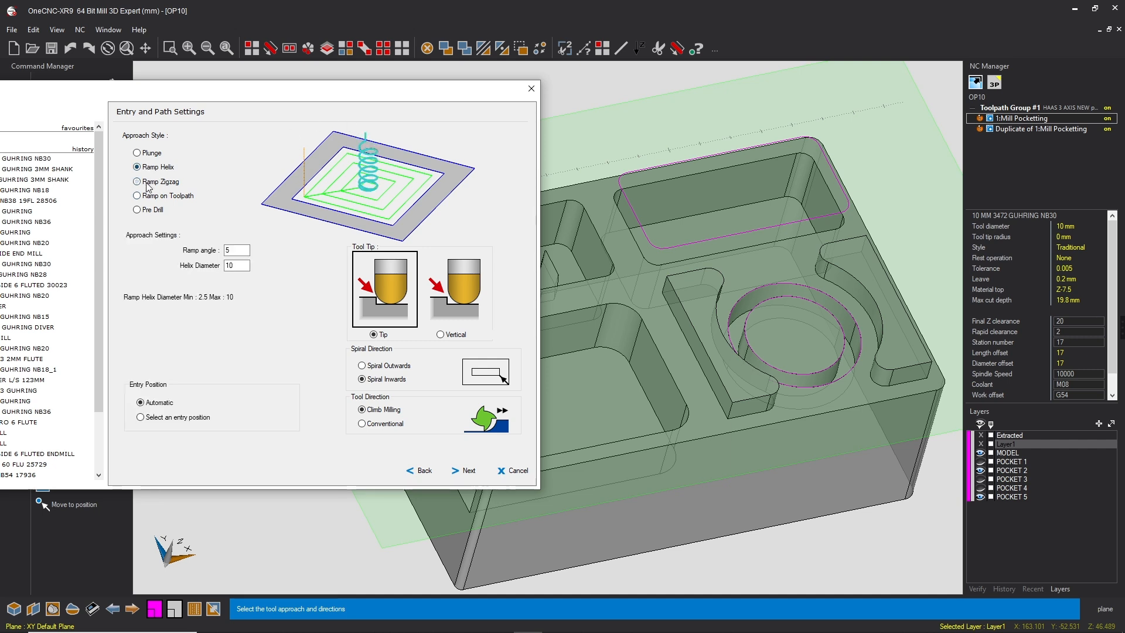
pyautogui.click(148, 183)
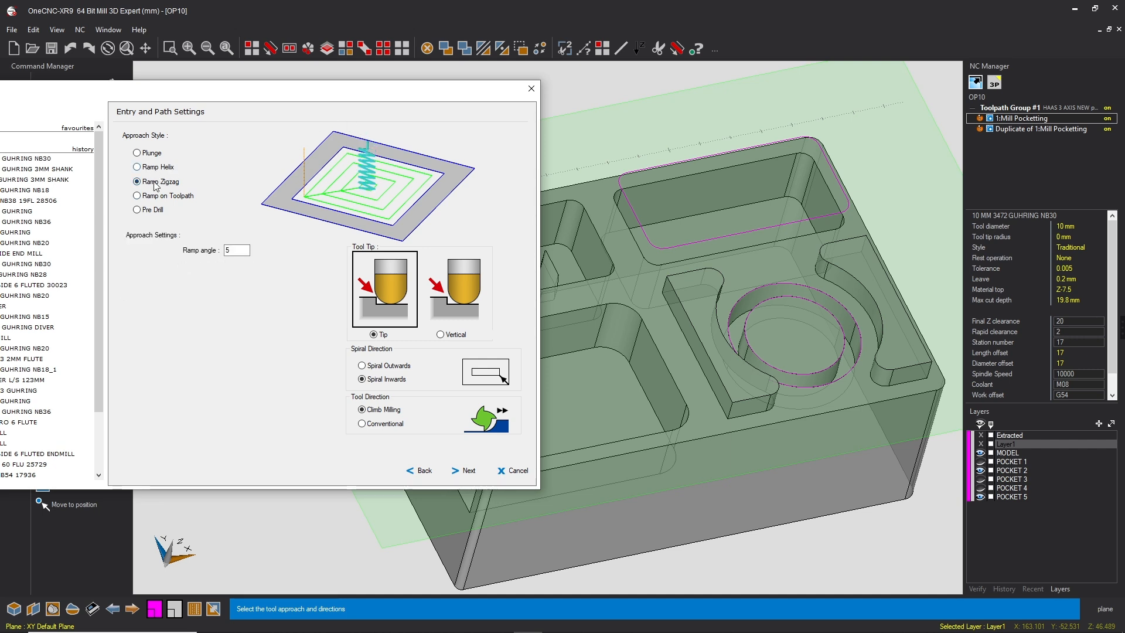
pyautogui.click(147, 169)
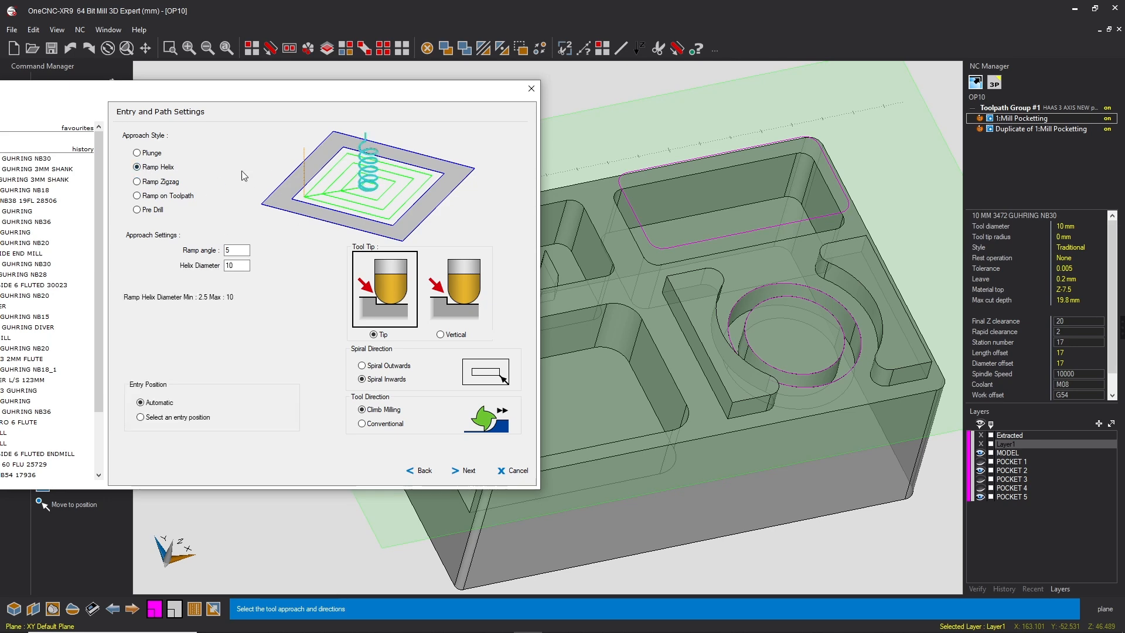
pyautogui.click(175, 182)
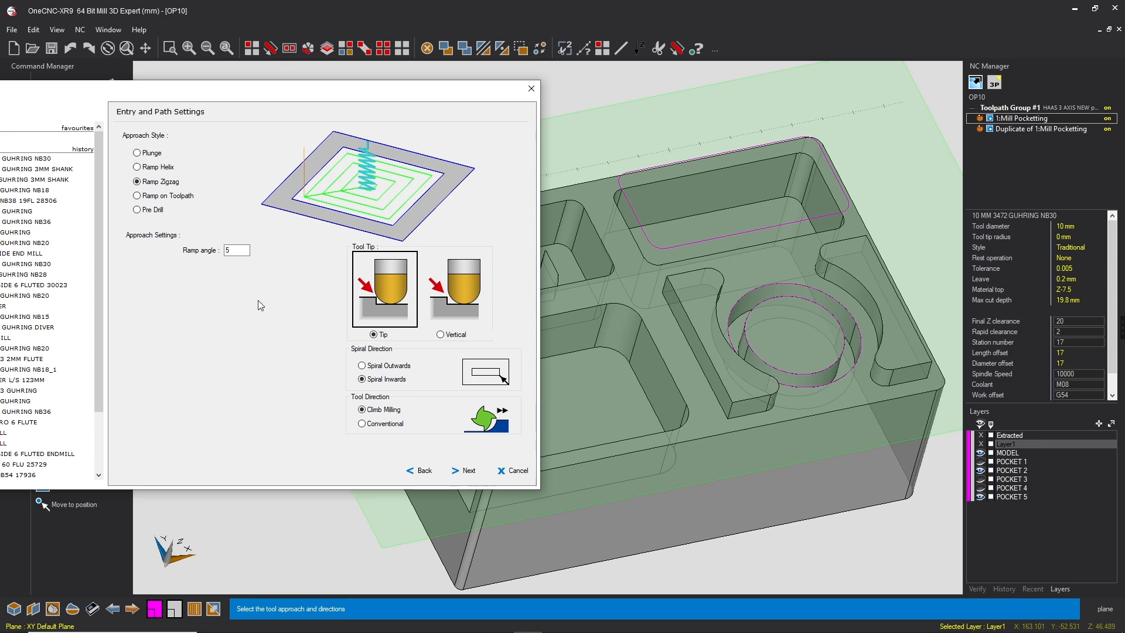
pyautogui.doubleClick(241, 252)
# - Set the tool's plunge rate to 2000 and return to the entry and path settings
pyautogui.click(421, 473)
pyautogui.click(421, 474)
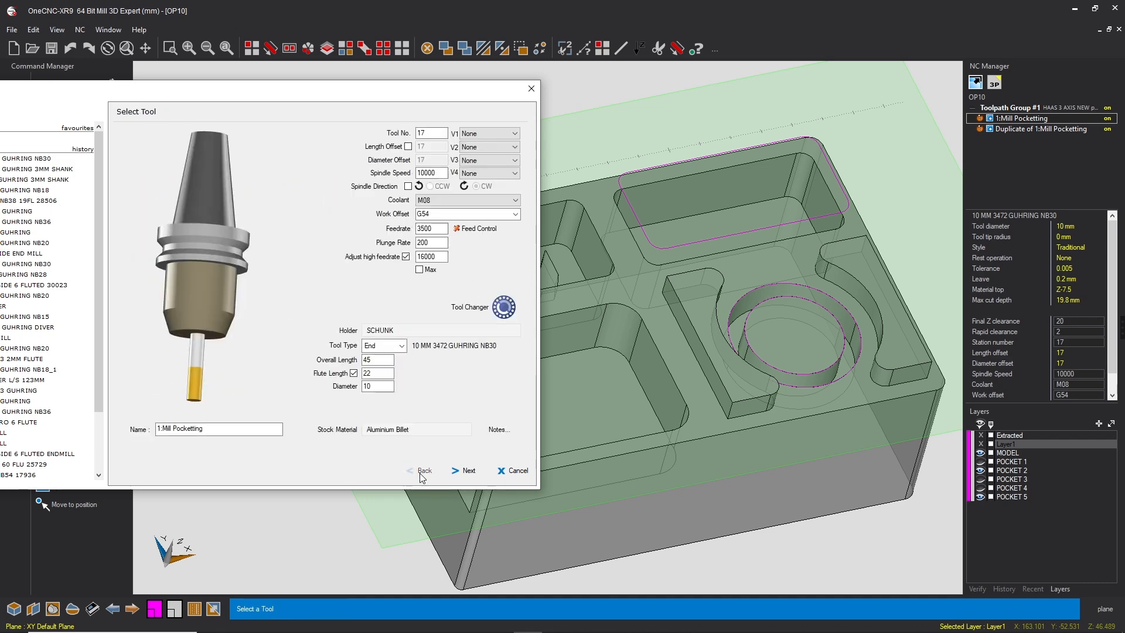
pyautogui.doubleClick(427, 242)
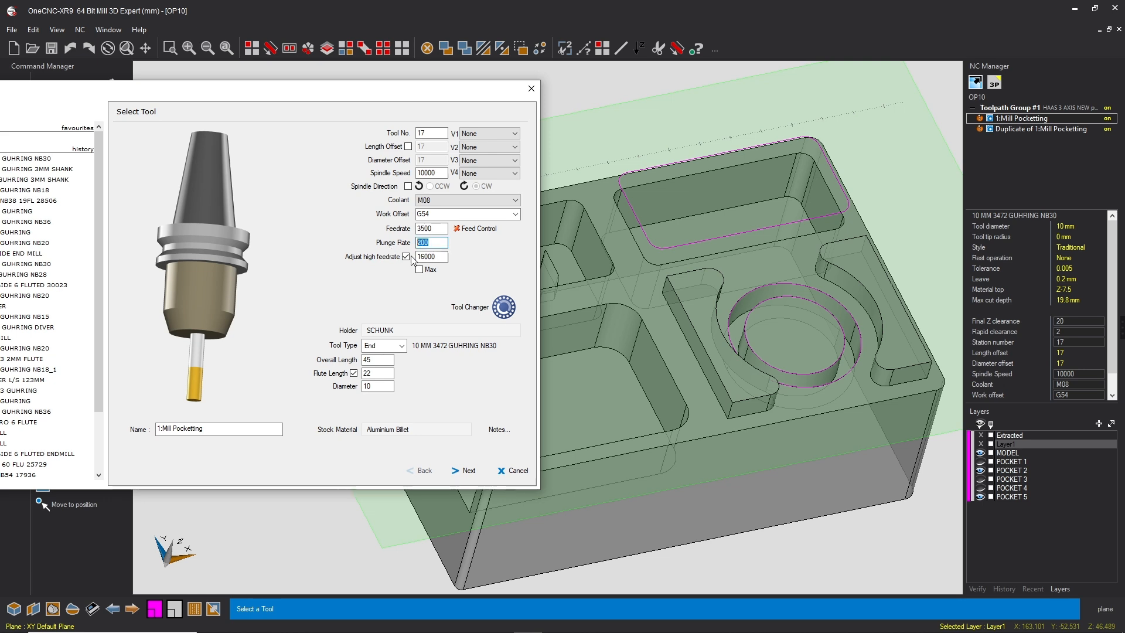
pyautogui.write('2000')
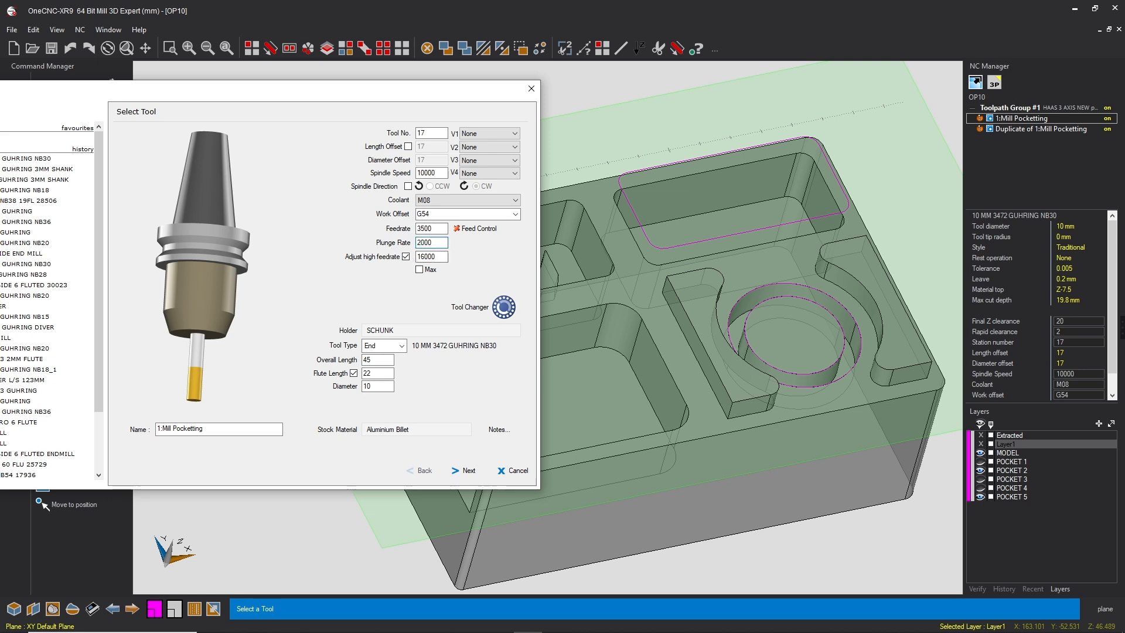
pyautogui.click(468, 469)
pyautogui.click(468, 469)
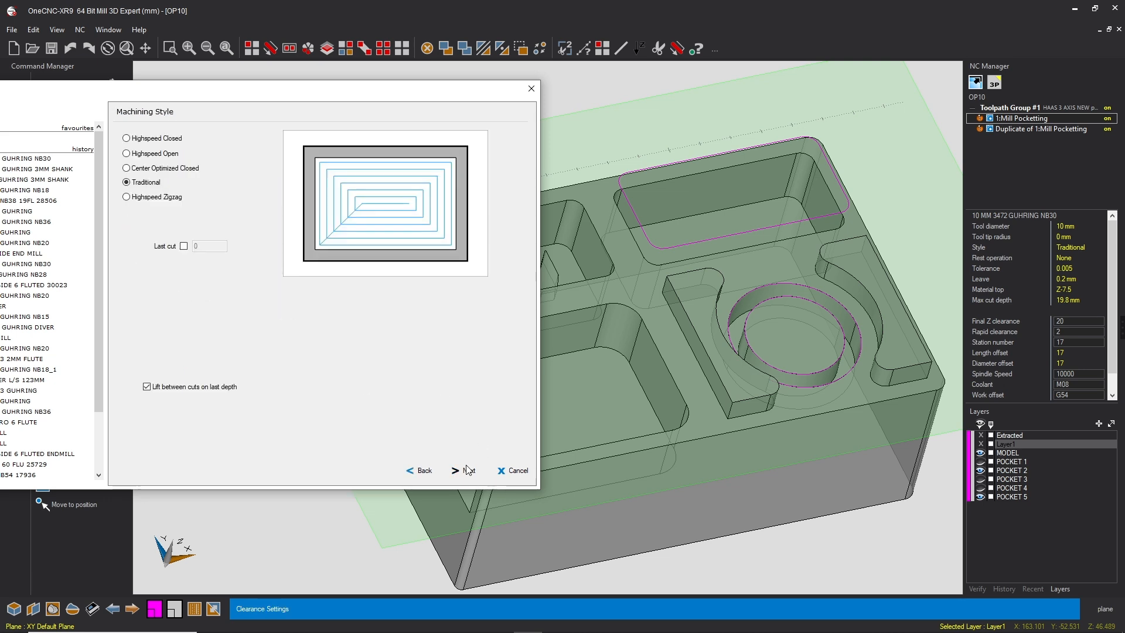
pyautogui.click(468, 470)
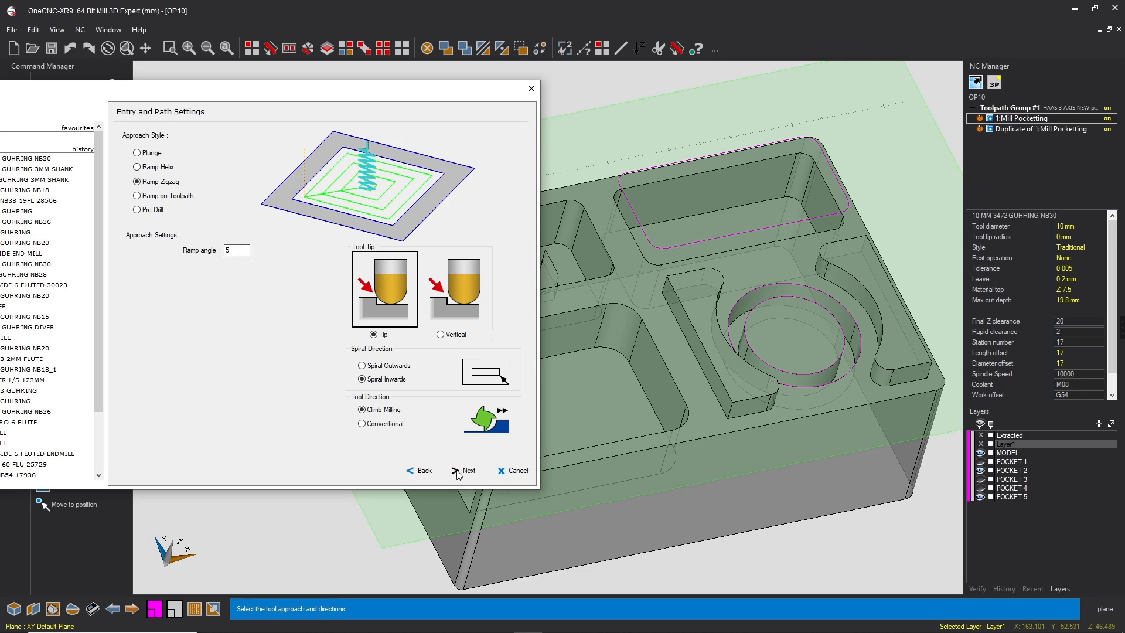
# - Recheck the pocketing operation's machining style, entry and path, and tool settings
pyautogui.click(424, 470)
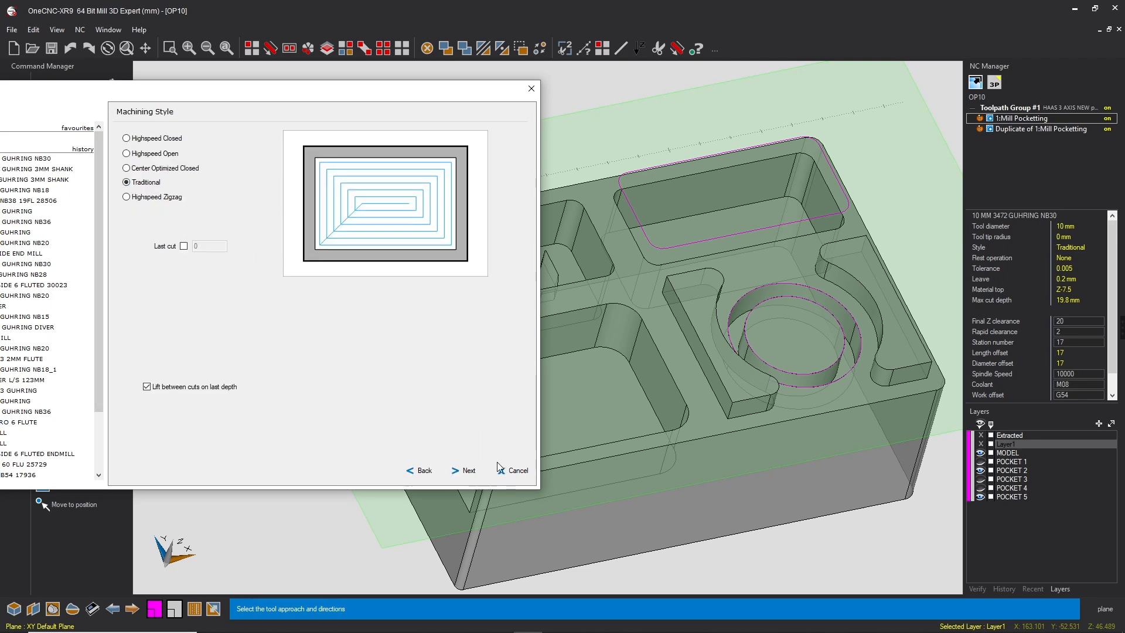
pyautogui.click(464, 468)
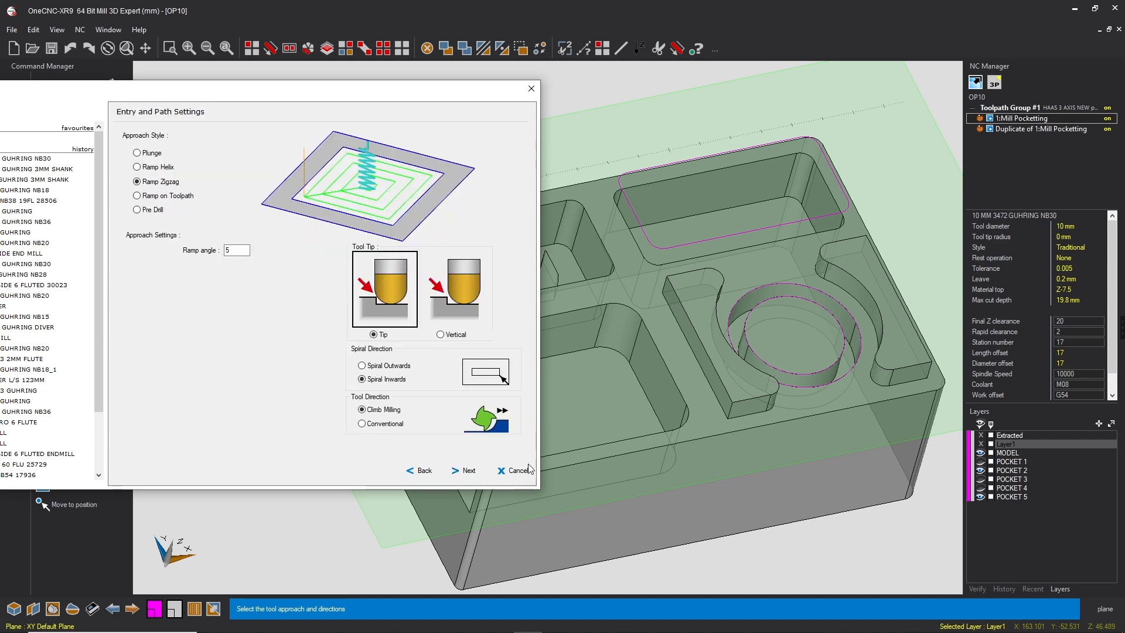
pyautogui.click(423, 470)
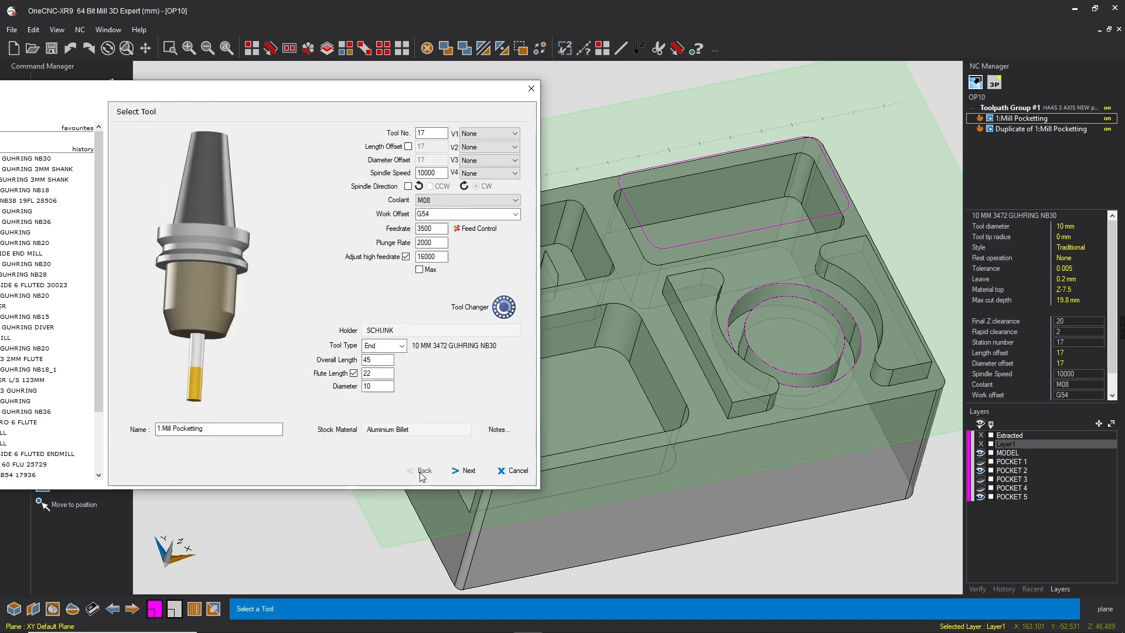
# - Try the automatic stepover as a percentage of tool diameter in the rough settings, and return to a stepover distance of 2
pyautogui.click(463, 470)
pyautogui.click(466, 471)
pyautogui.click(469, 470)
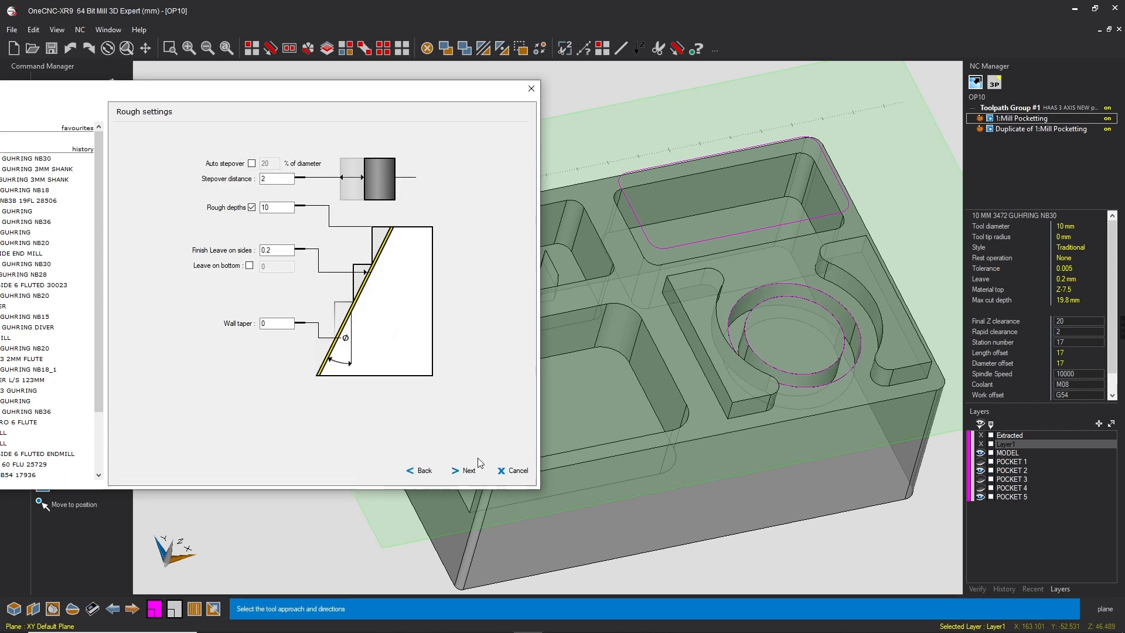
pyautogui.doubleClick(285, 179)
pyautogui.click(251, 164)
pyautogui.write('10')
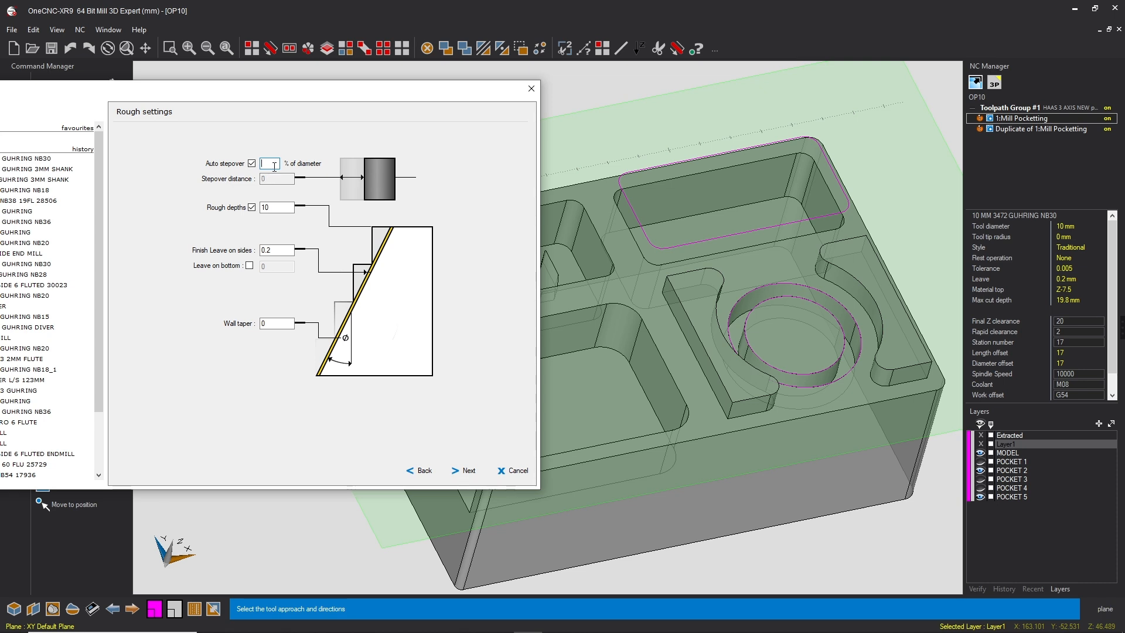
pyautogui.click(251, 163)
pyautogui.write('2')
pyautogui.click(268, 207)
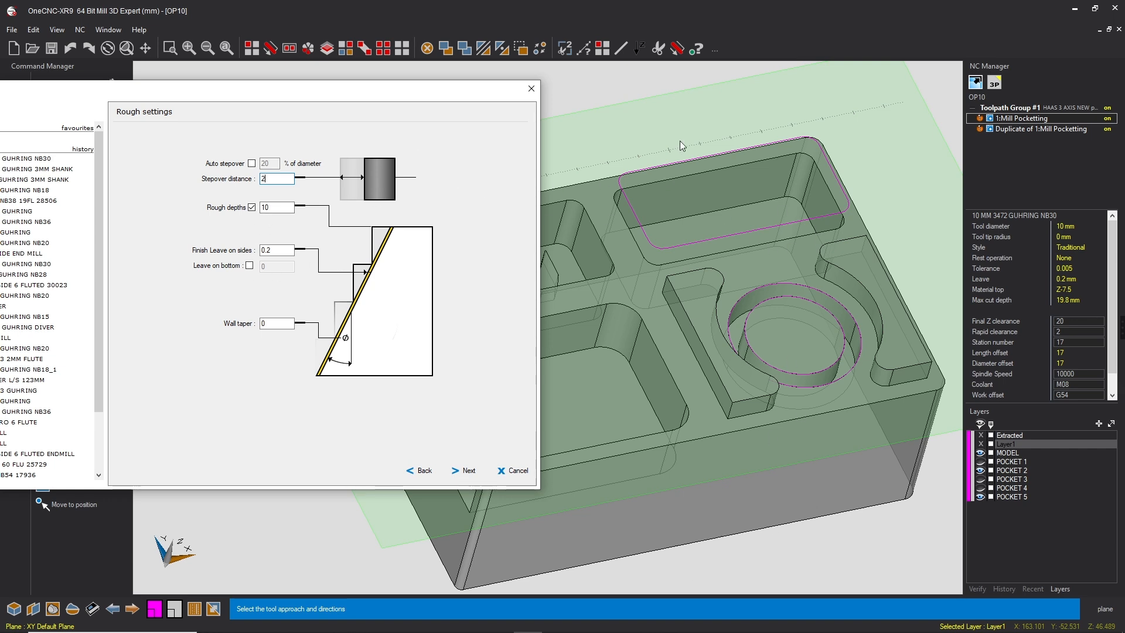
pyautogui.write('4')
pyautogui.click(270, 209)
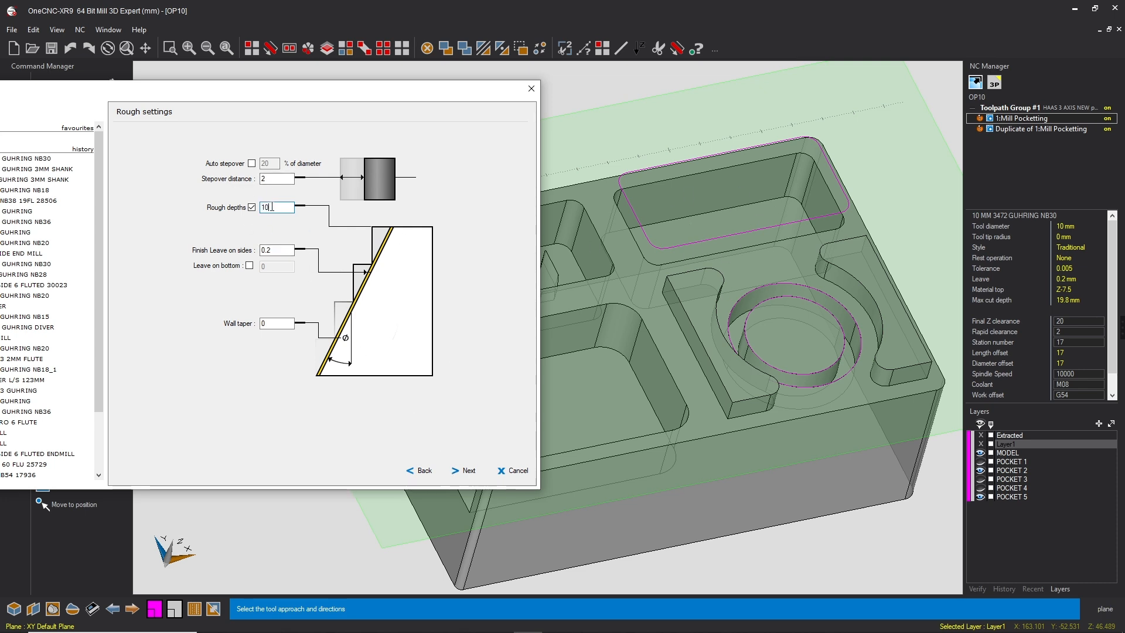
# - Review the Rapid Z Plane, Plunge clearance and Material Z Top values in the clearances, and return to the rough settings
pyautogui.click(423, 471)
pyautogui.click(423, 470)
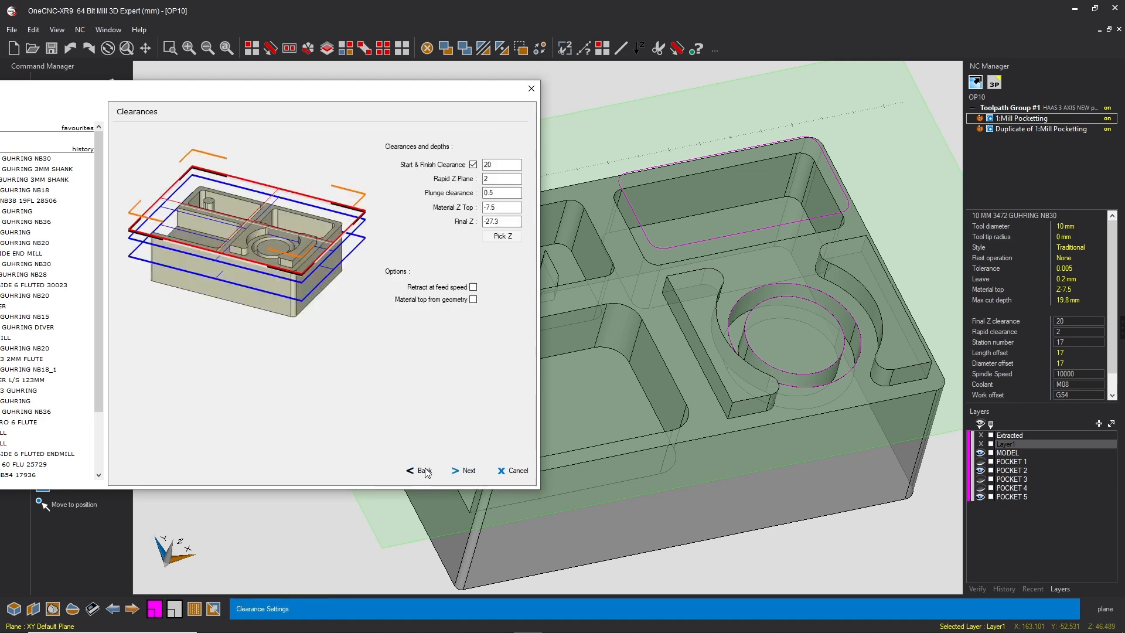
pyautogui.moveTo(506, 208); pyautogui.dragTo(345, 204)
pyautogui.moveTo(503, 178); pyautogui.dragTo(354, 178)
pyautogui.moveTo(504, 208); pyautogui.dragTo(331, 217)
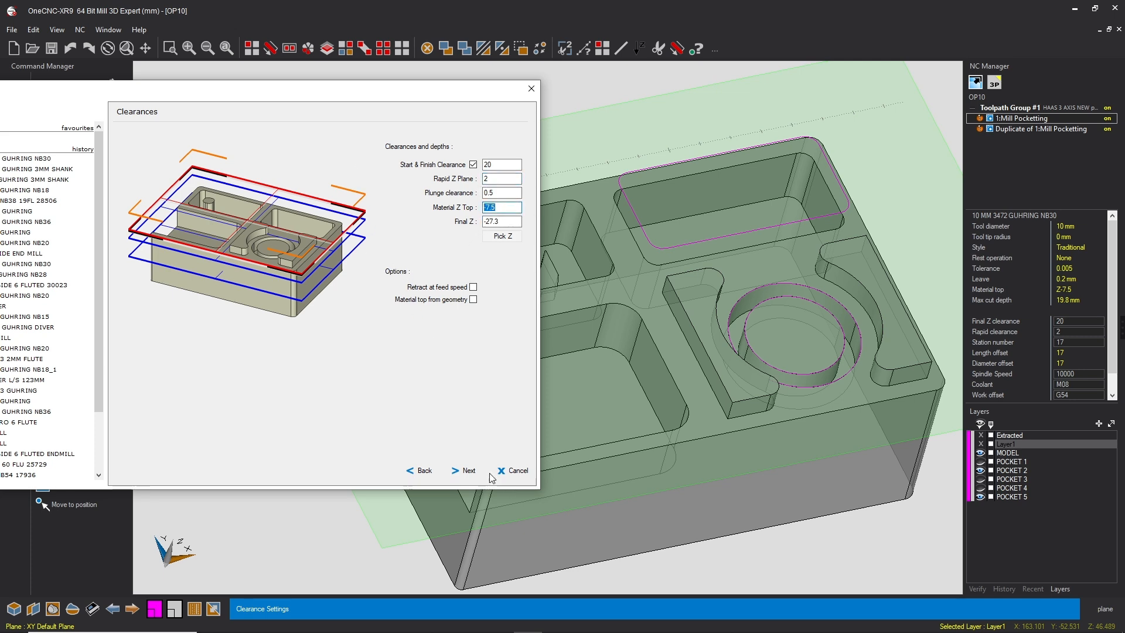
pyautogui.click(491, 192)
pyautogui.click(496, 209)
pyautogui.click(467, 470)
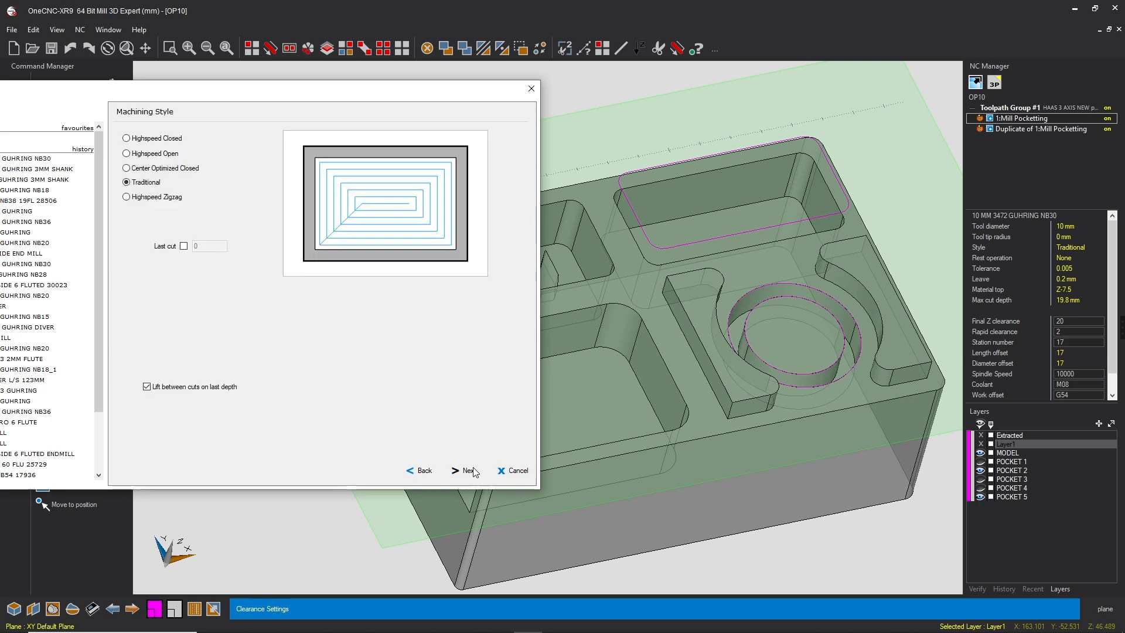
pyautogui.click(467, 470)
pyautogui.click(471, 470)
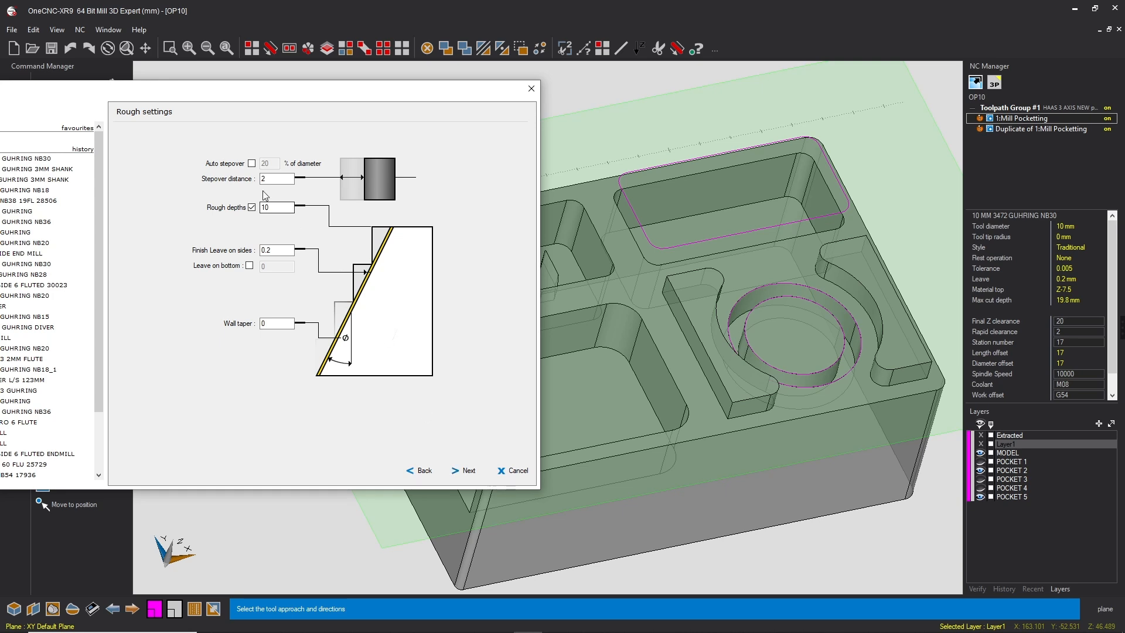
# - Set the rough depths to 10.25, and try a bottom allowance of 0.2 before switching it off
pyautogui.click(275, 207)
pyautogui.press('Tab')
pyautogui.click(249, 265)
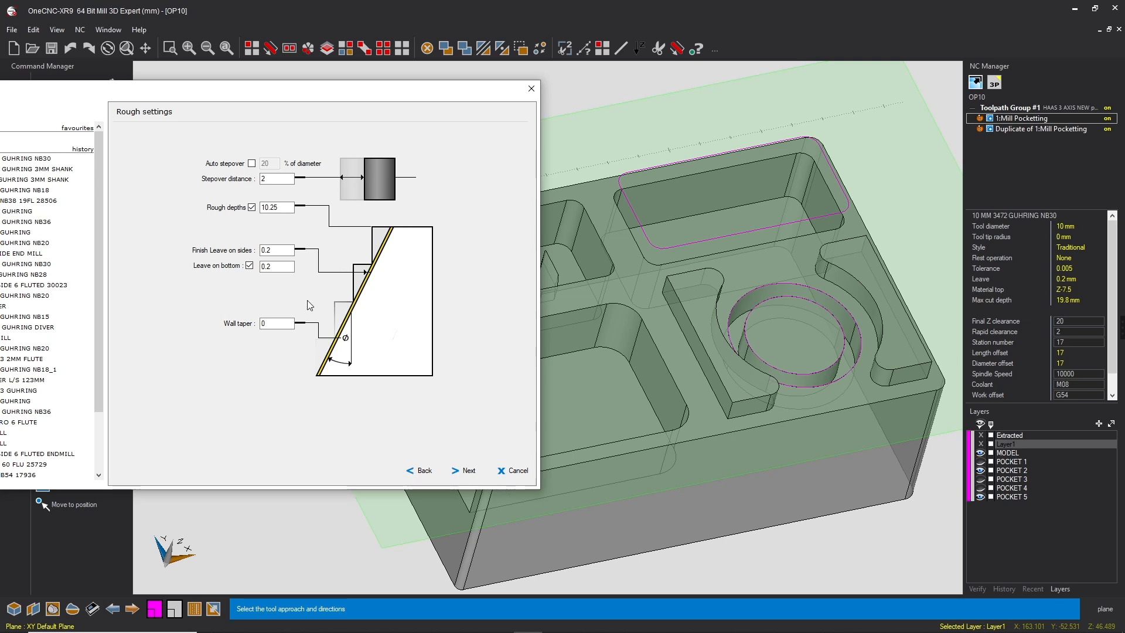
pyautogui.click(249, 266)
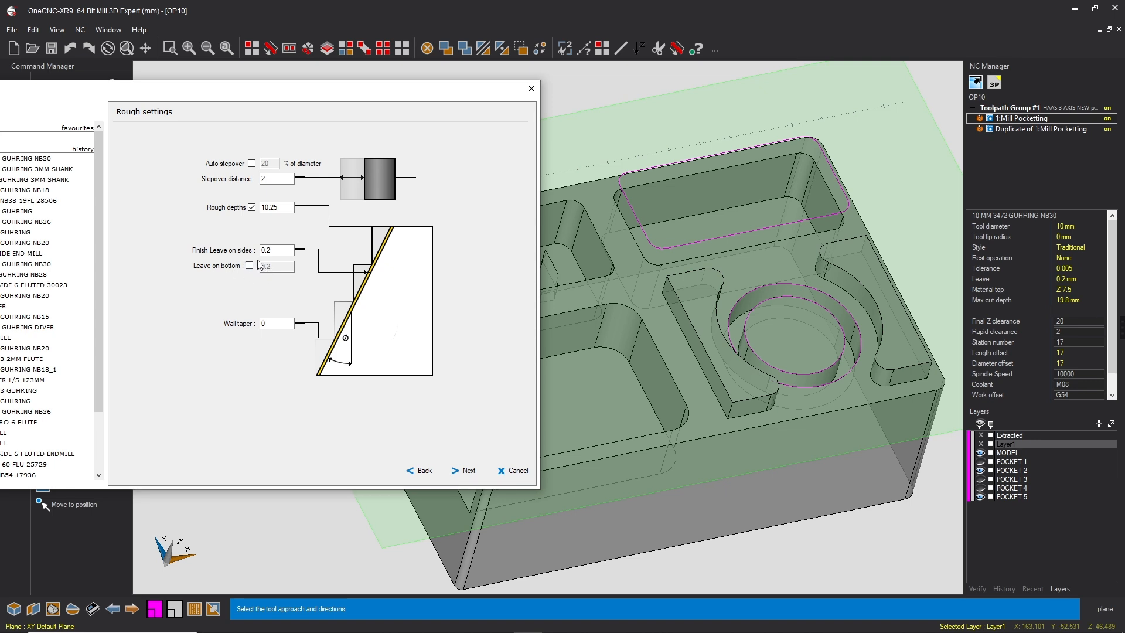
# - Check the finish settings against the rough settings, and examine the wall taper value
pyautogui.click(456, 471)
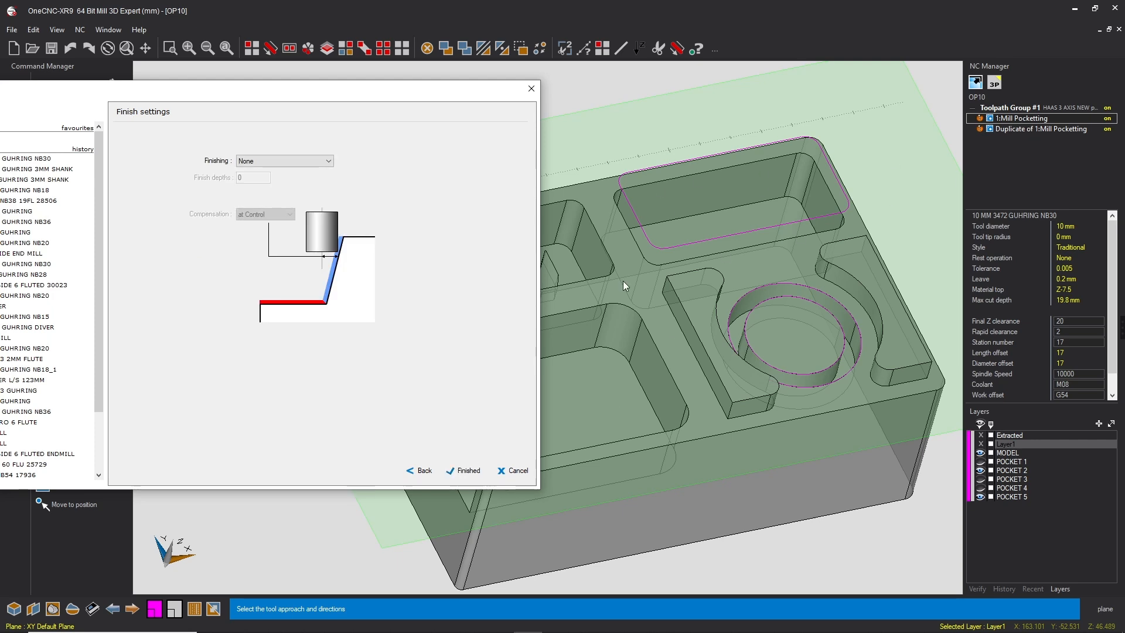
pyautogui.click(417, 471)
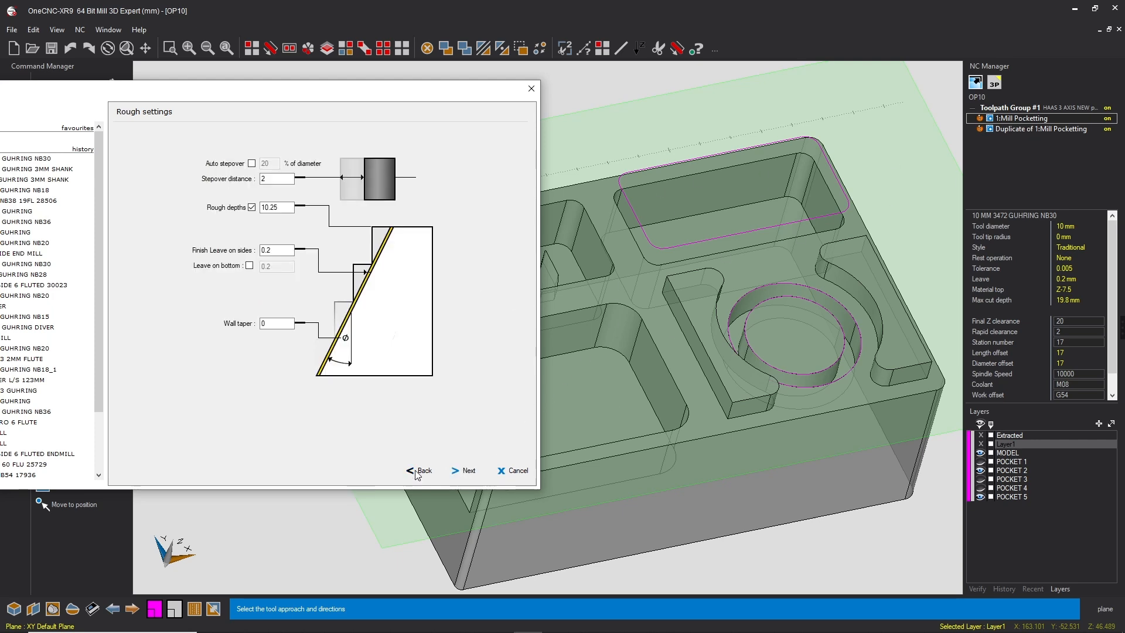
pyautogui.click(456, 471)
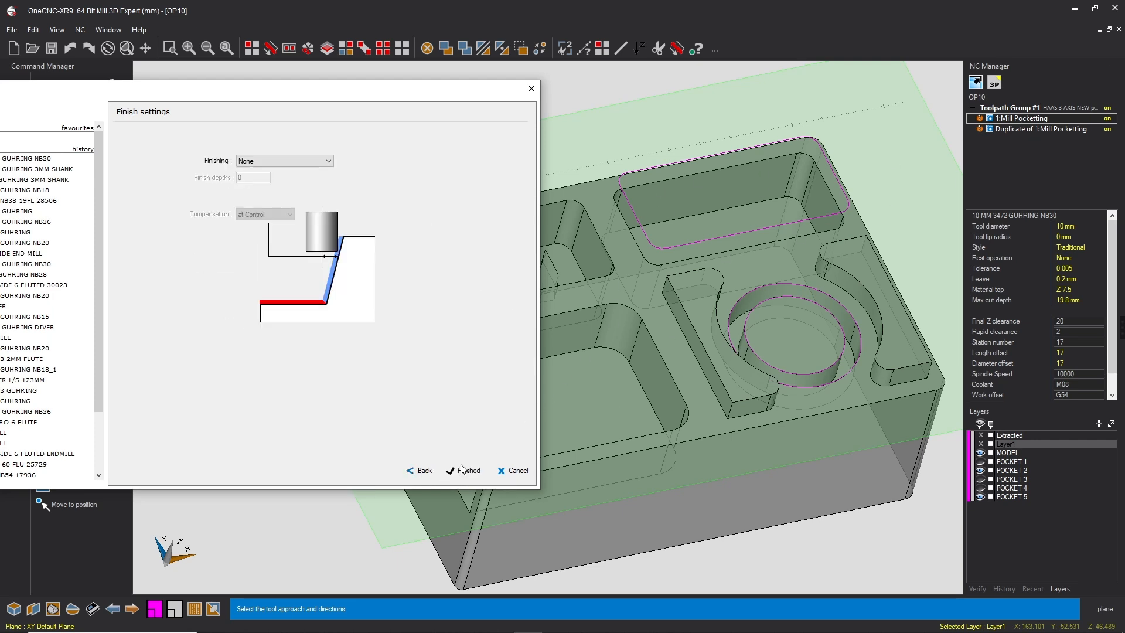
pyautogui.click(426, 472)
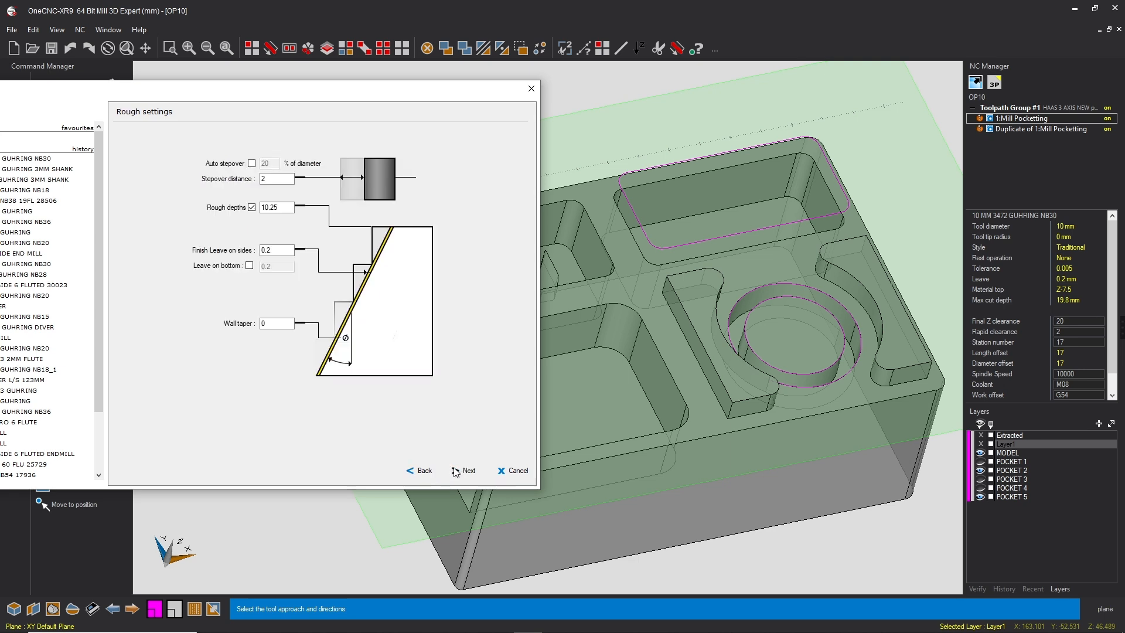
pyautogui.doubleClick(274, 324)
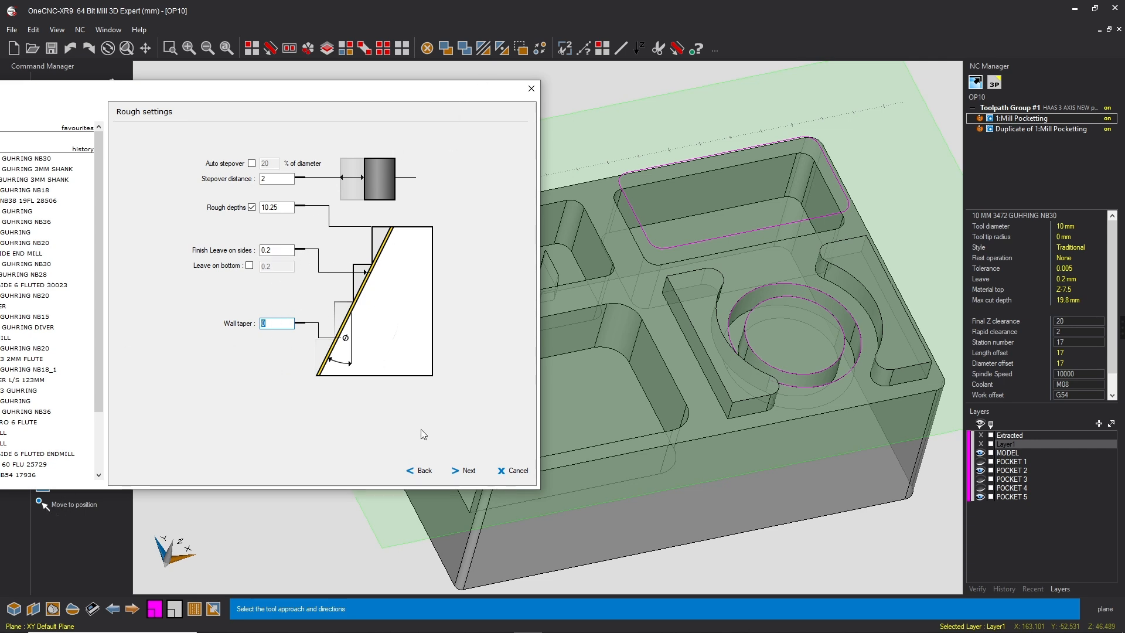
pyautogui.click(464, 469)
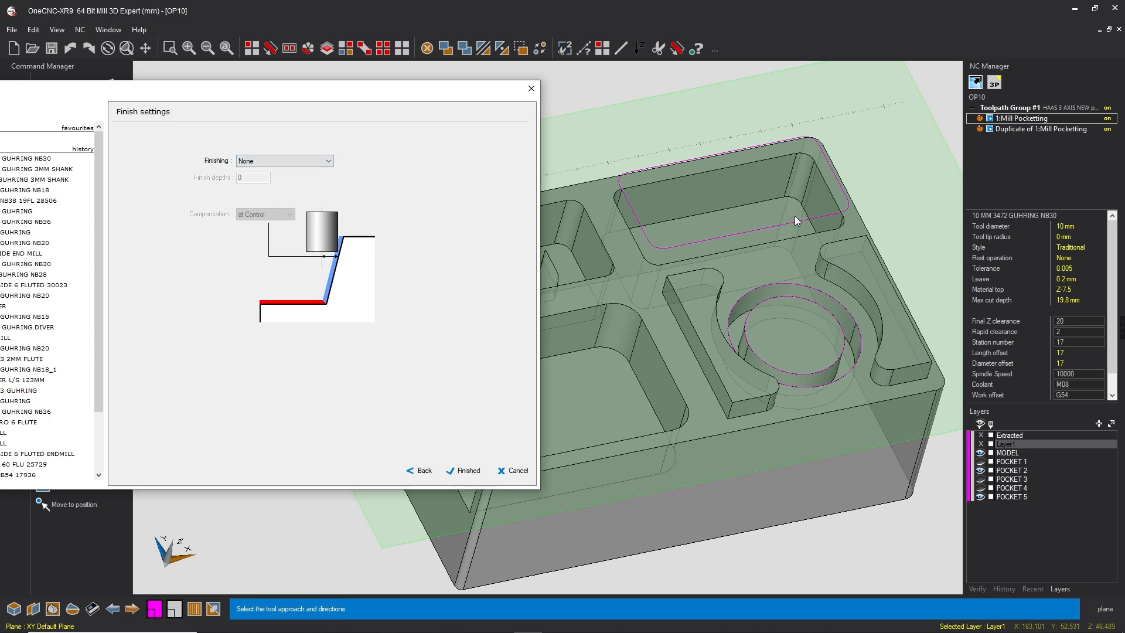
# - Compare the Set depth finishing option with None, keep None, and finish the pocketing operation to generate its toolpath
pyautogui.click(287, 161)
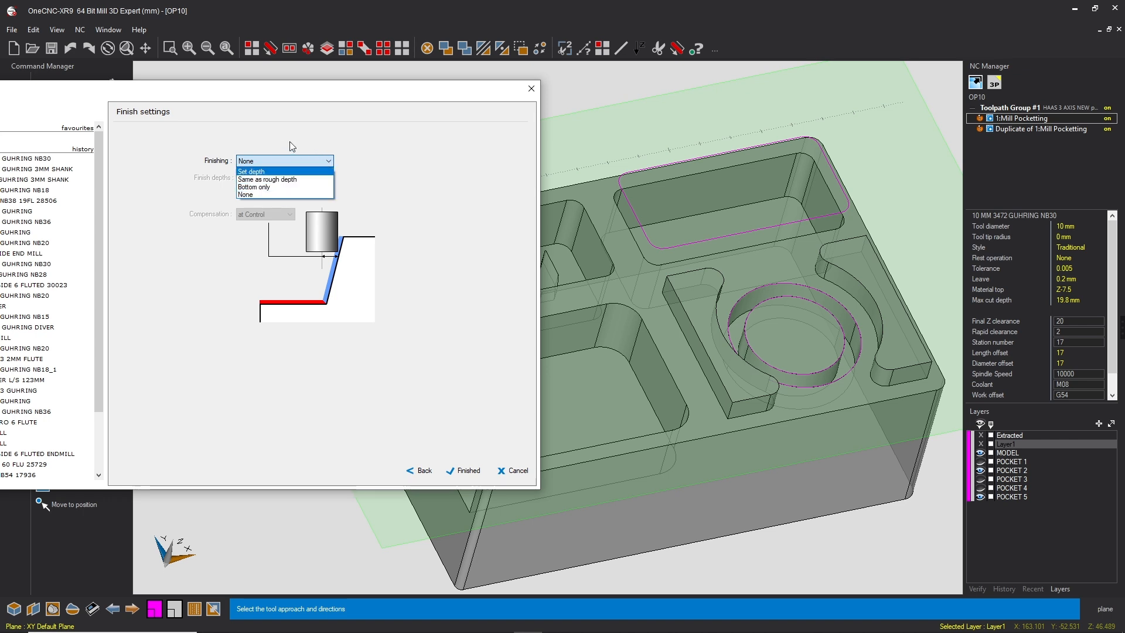
pyautogui.click(256, 172)
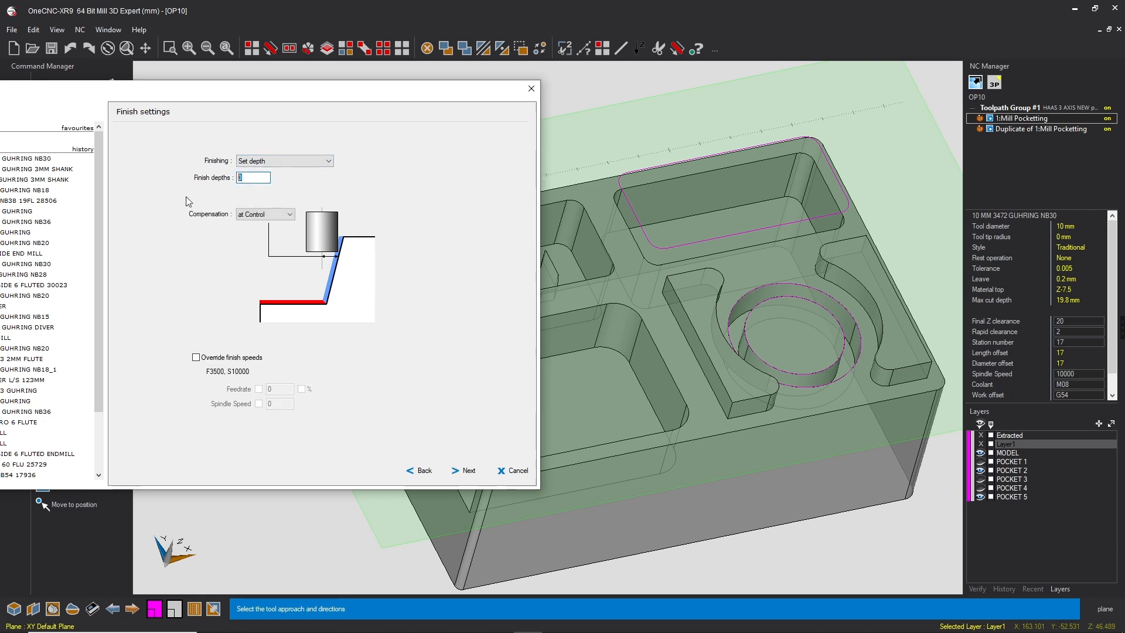
pyautogui.click(326, 164)
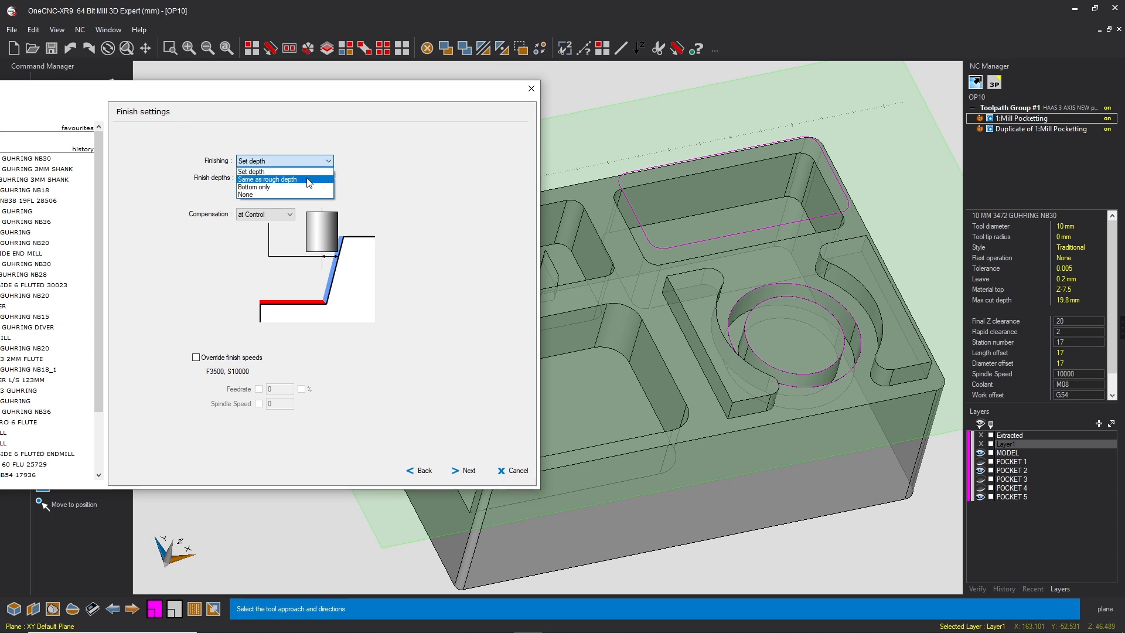
pyautogui.click(267, 193)
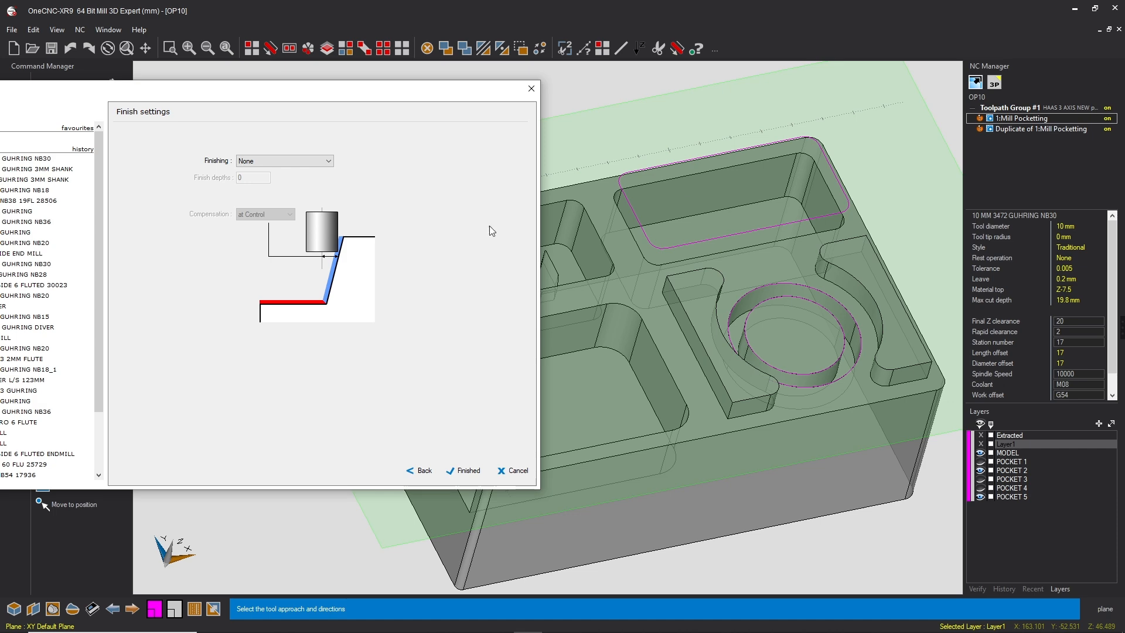
pyautogui.click(463, 473)
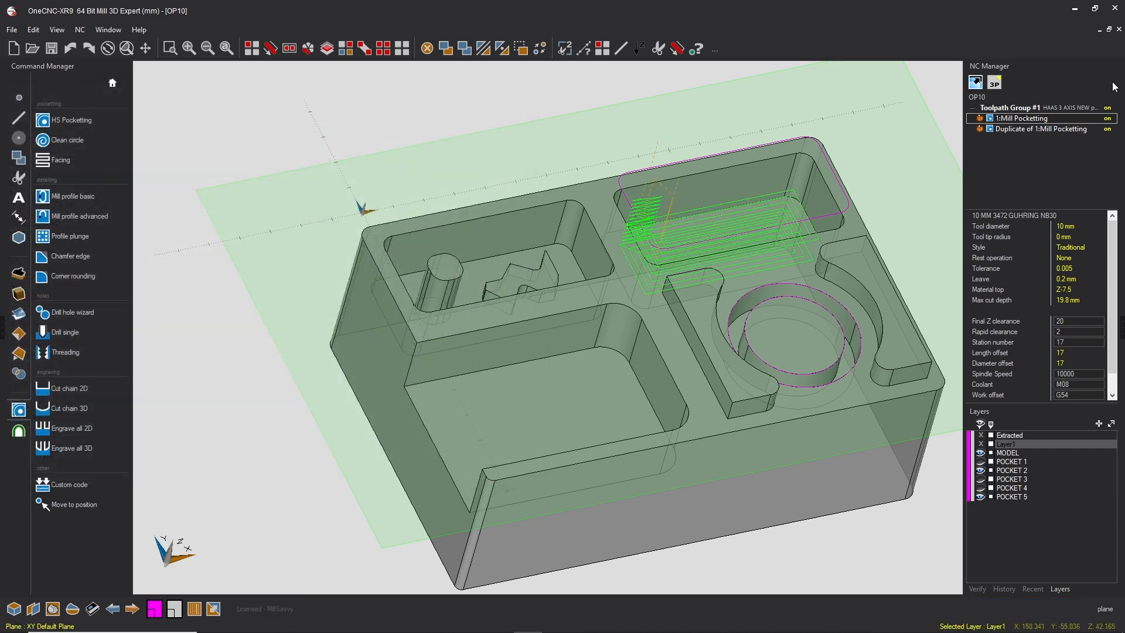
# - Open the duplicate pocketing operation for editing, and enter -27.35 as the Final Z in its clearances
pyautogui.rightClick(1025, 129)
pyautogui.click(1046, 281)
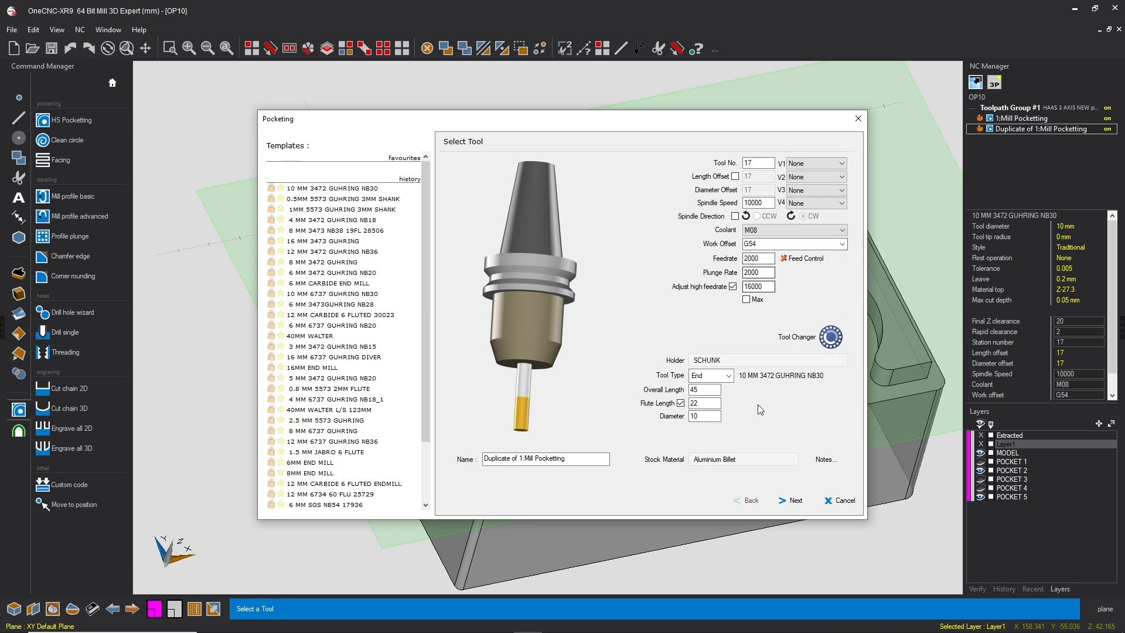
pyautogui.click(792, 500)
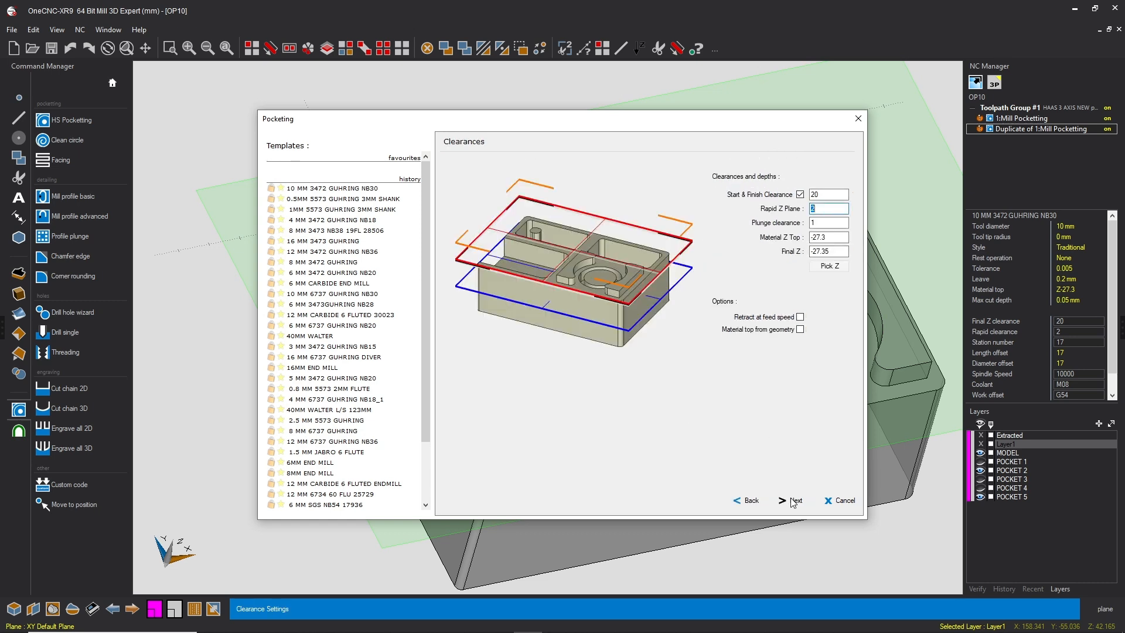
pyautogui.doubleClick(835, 238)
pyautogui.hotkey('shift', 'Tab')
pyautogui.click(845, 252)
pyautogui.write('5')
pyautogui.click(795, 501)
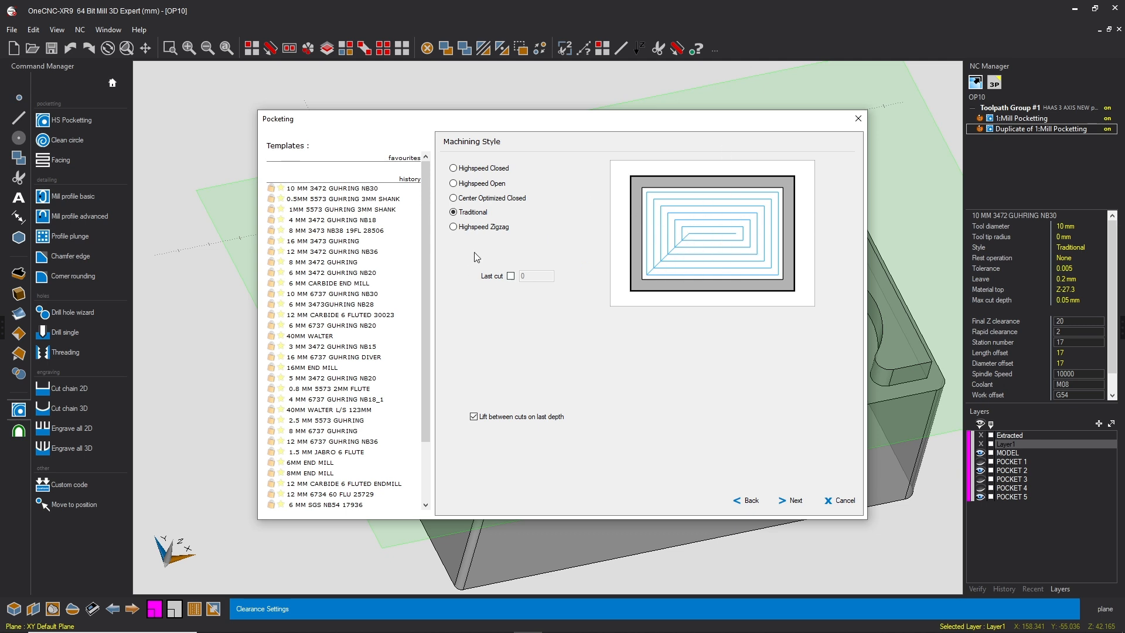
# - Compare Highspeed Closed with Traditional for the duplicate operation's machining style, ending on Traditional
pyautogui.click(783, 502)
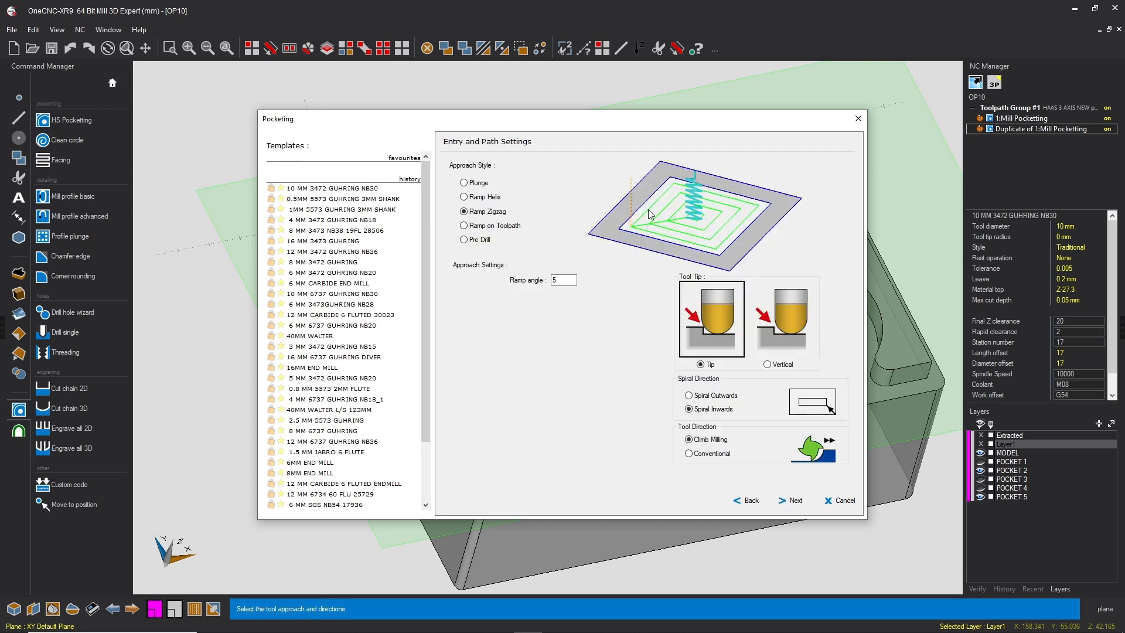
pyautogui.click(740, 495)
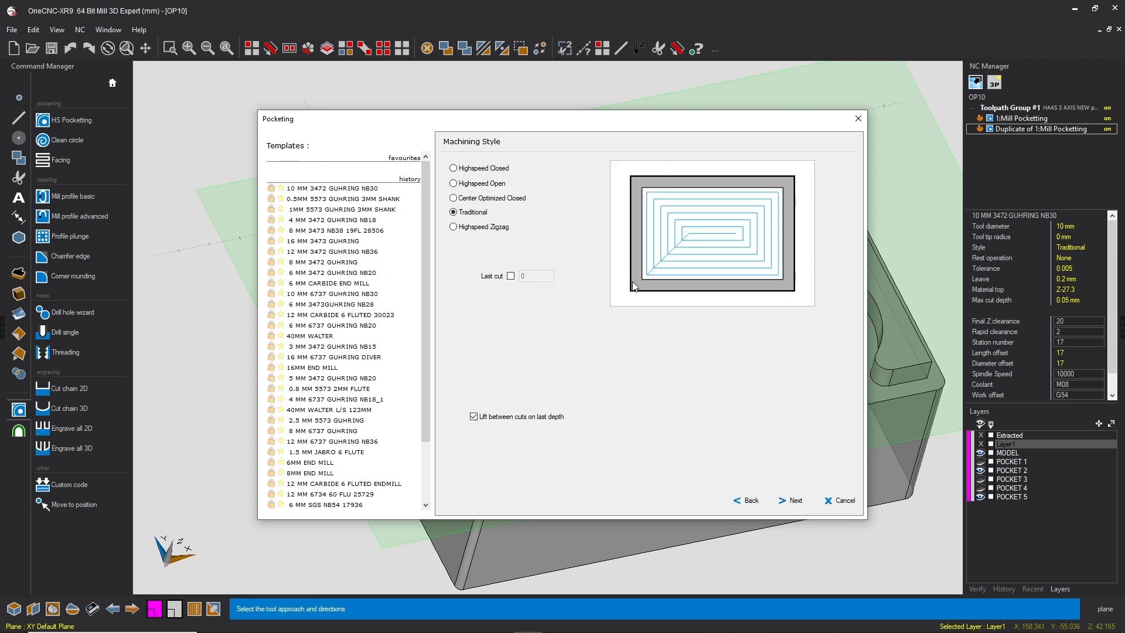
pyautogui.click(459, 170)
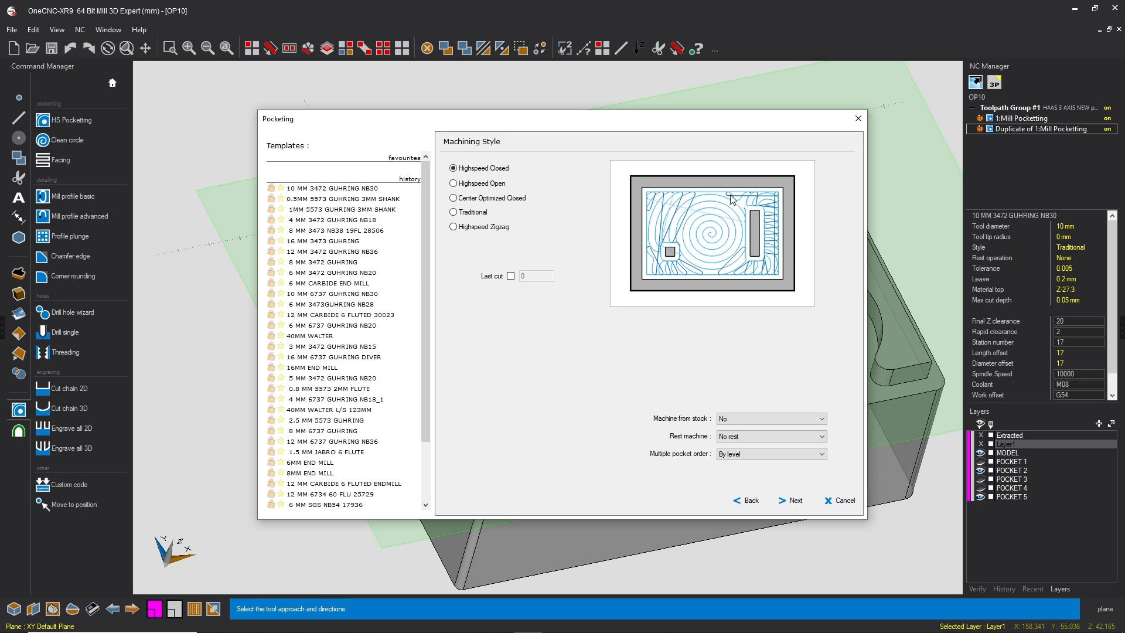
pyautogui.click(474, 213)
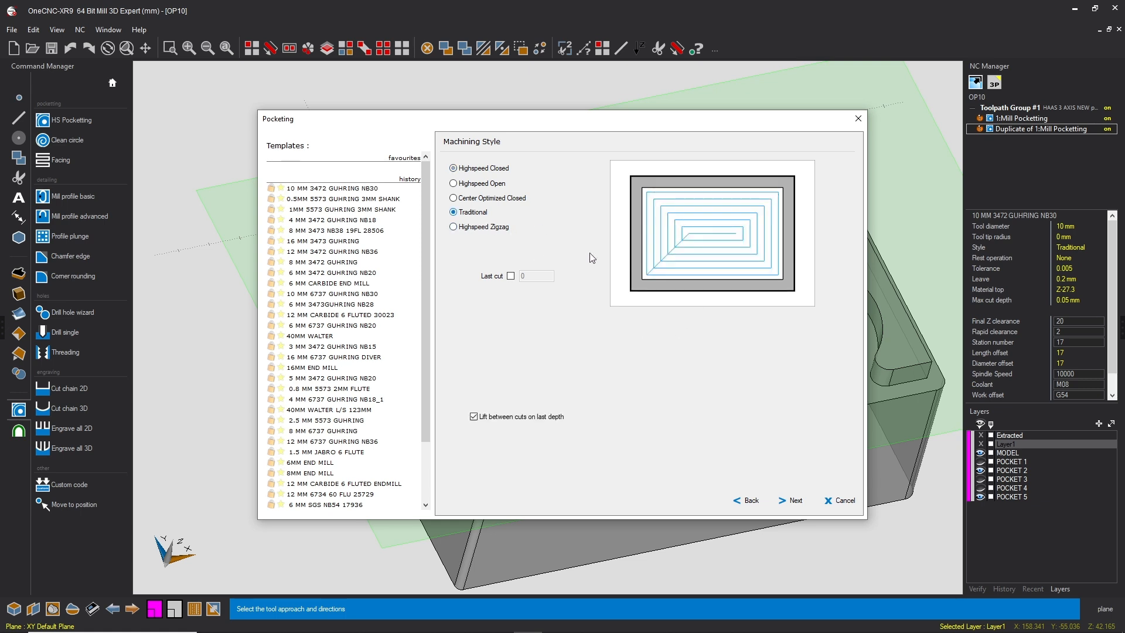
# - Choose Ramp Helix as the duplicate operation's approach style, and move the dialog aside to reveal the part
pyautogui.click(785, 500)
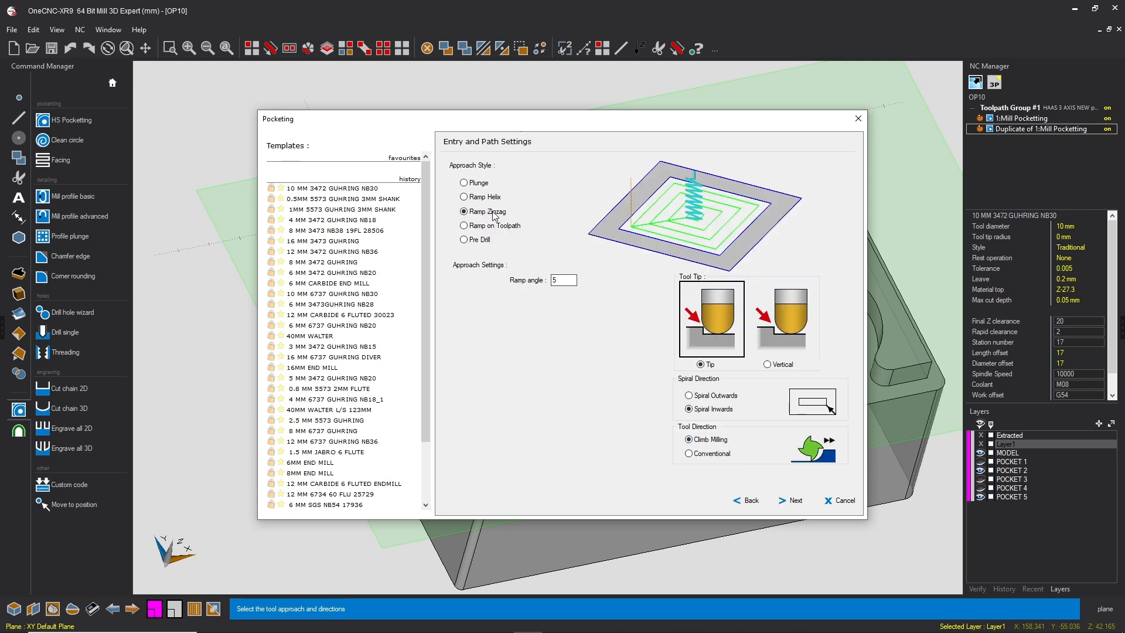
pyautogui.click(464, 197)
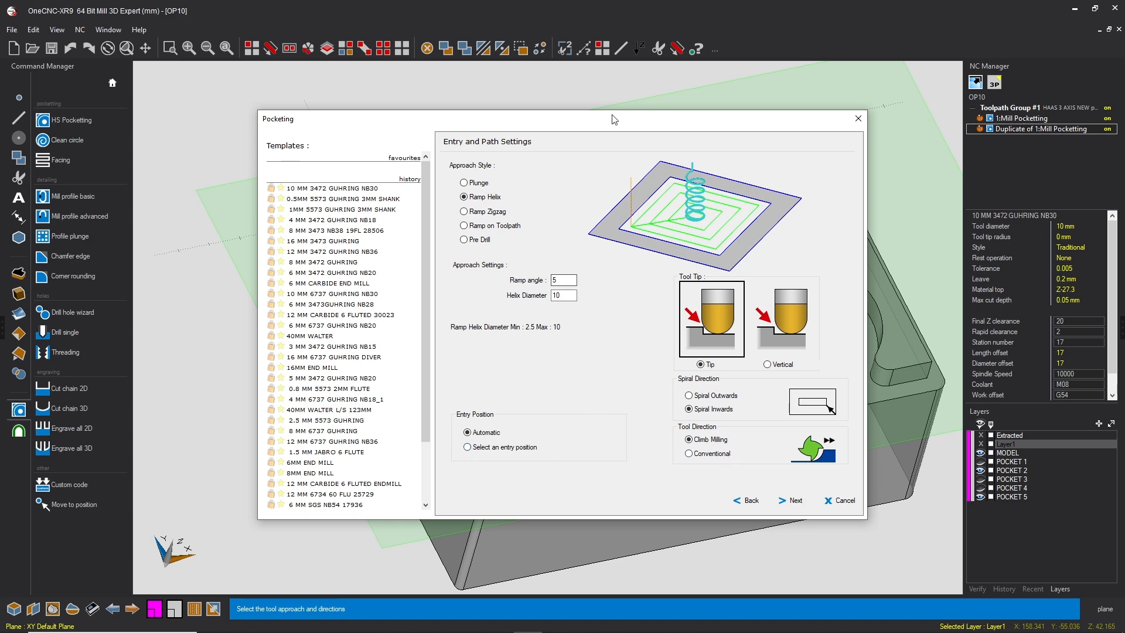
pyautogui.moveTo(612, 119); pyautogui.dragTo(411, 315)
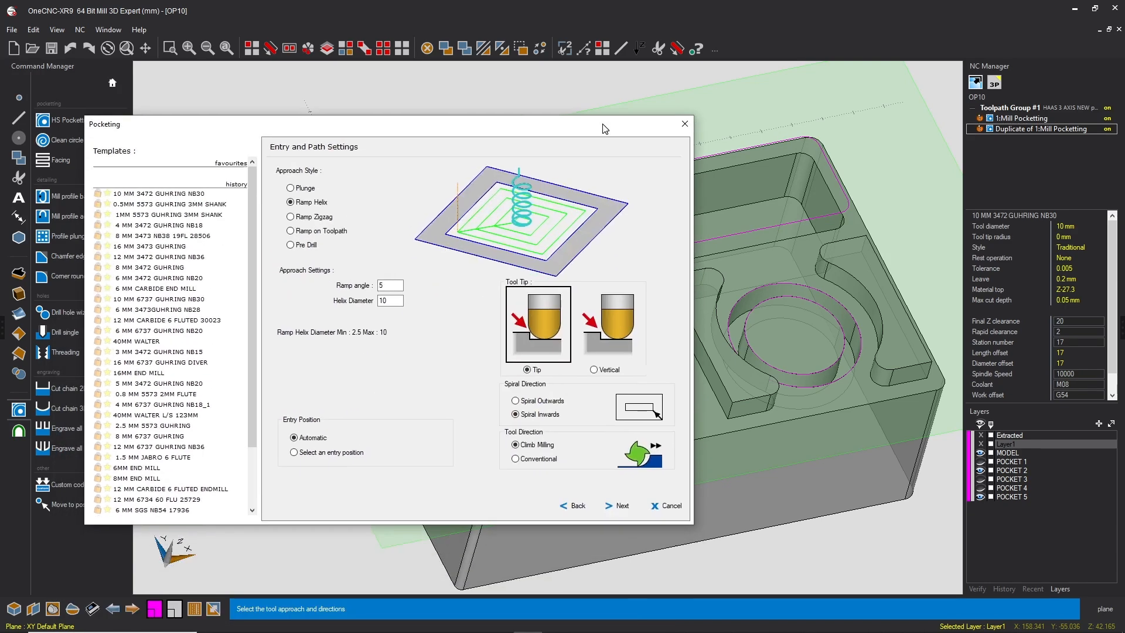
pyautogui.moveTo(575, 313); pyautogui.dragTo(602, 122)
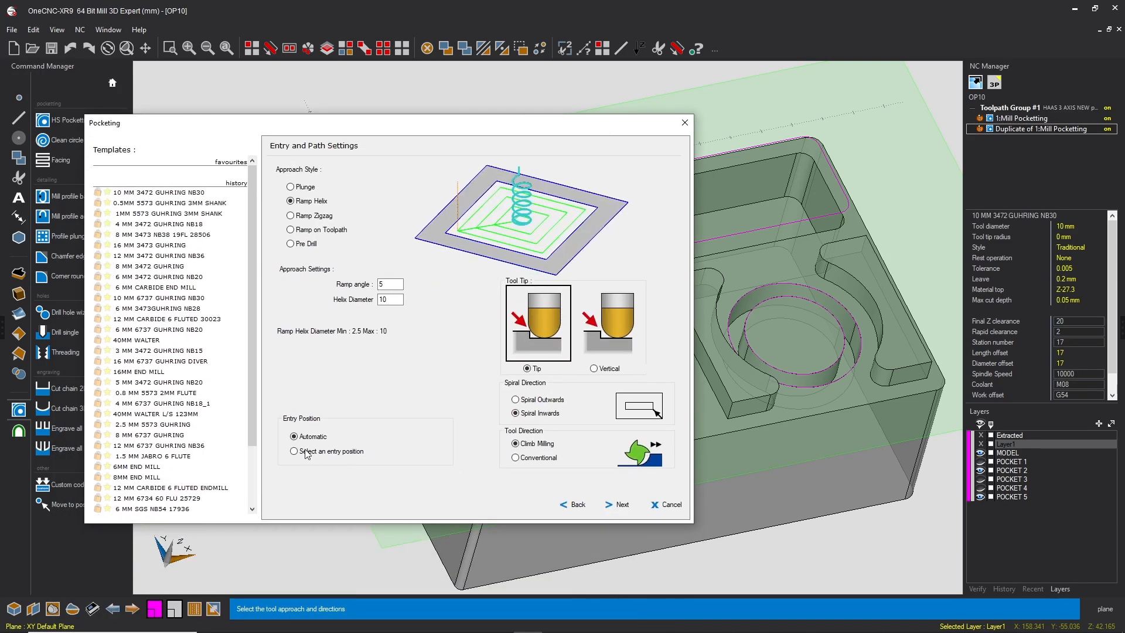
# - Review the duplicate operation's stepover distance and side finish allowance in the rough settings, along with its finish settings
pyautogui.click(612, 501)
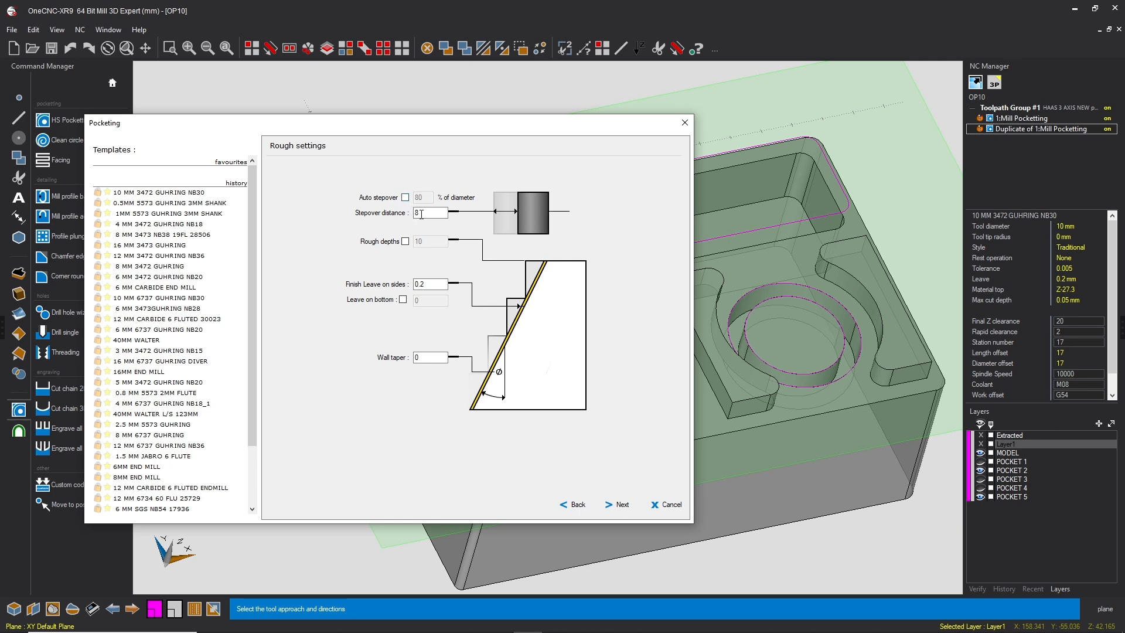
pyautogui.moveTo(424, 212); pyautogui.dragTo(373, 234)
pyautogui.click(420, 284)
pyautogui.click(608, 505)
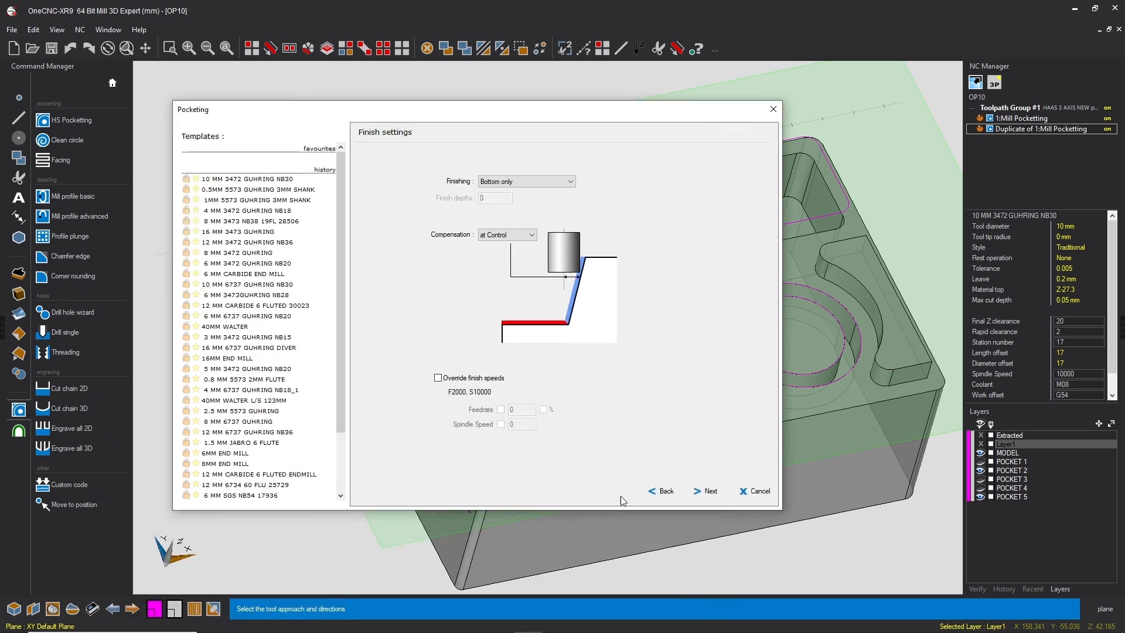
pyautogui.click(660, 490)
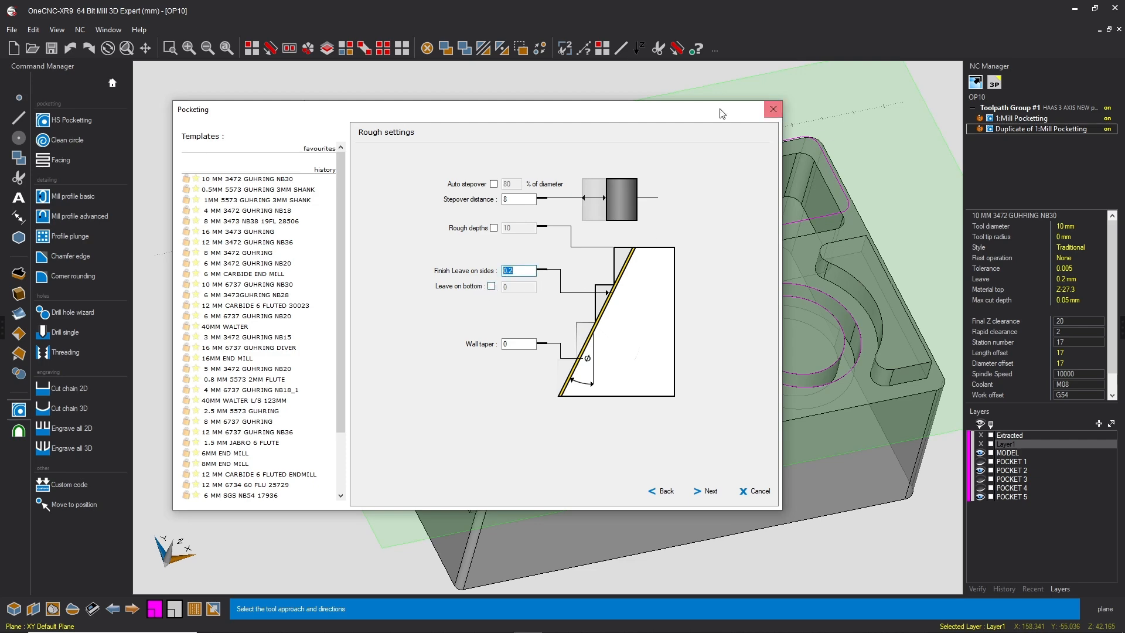
# - Review the duplicate operation's side finish allowance in the rough settings, and choose Bottom only as the finishing type
pyautogui.moveTo(721, 111); pyautogui.dragTo(718, 254)
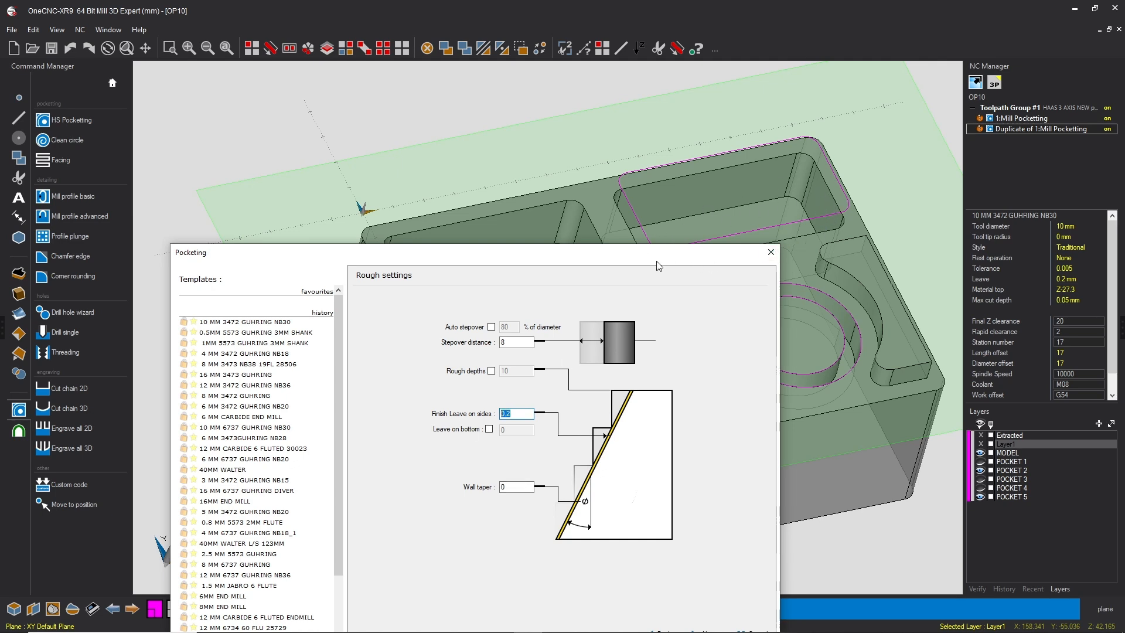
pyautogui.click(517, 417)
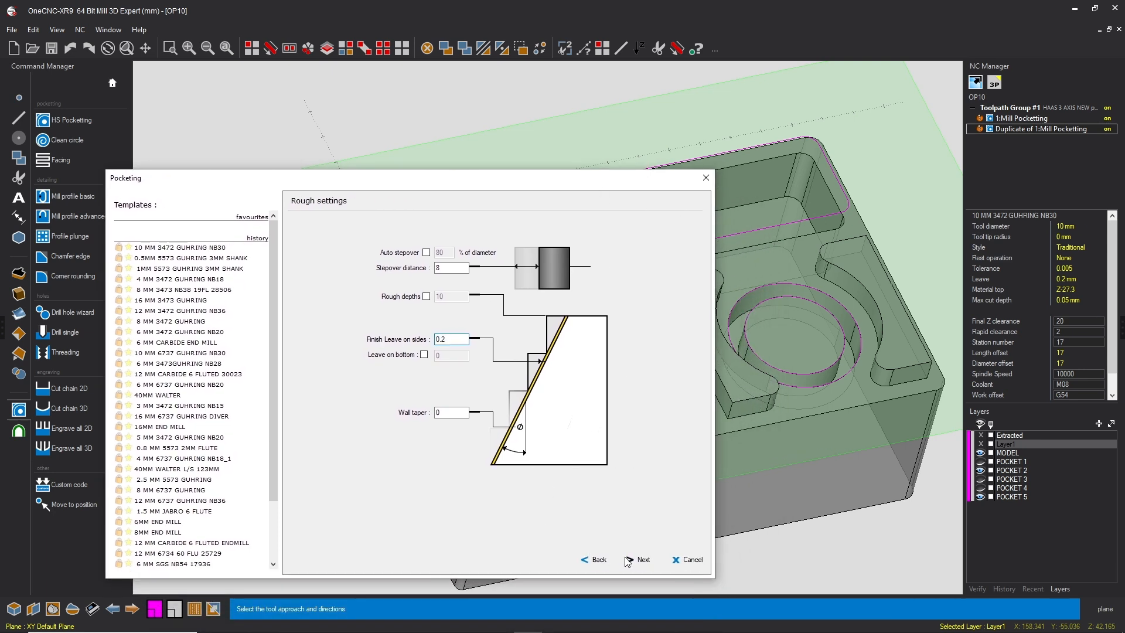
pyautogui.click(638, 559)
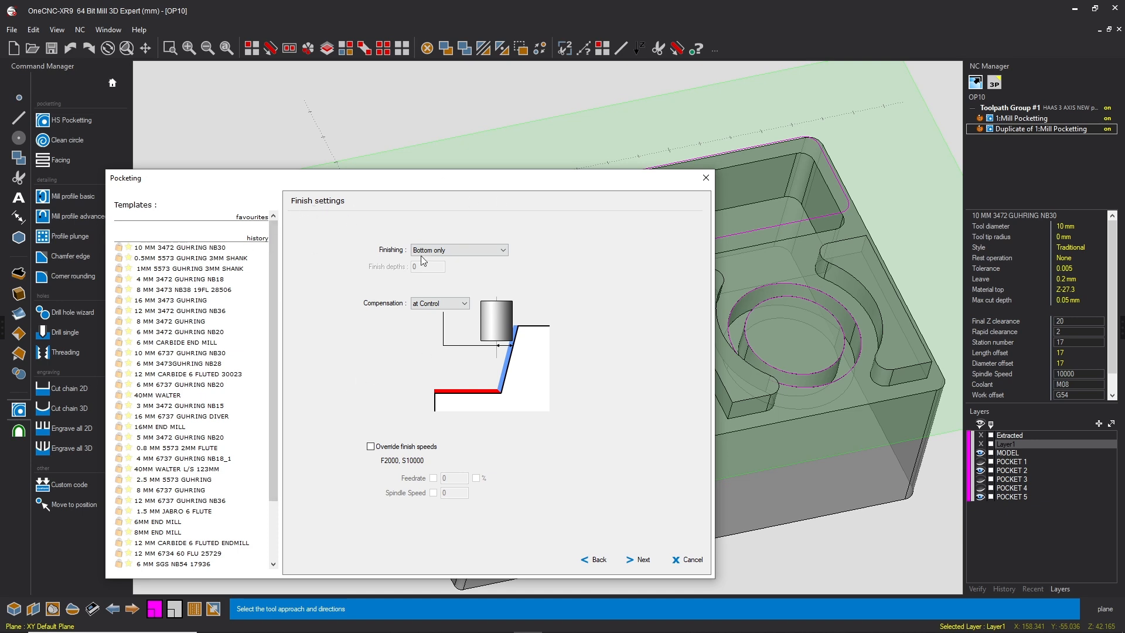
pyautogui.click(470, 250)
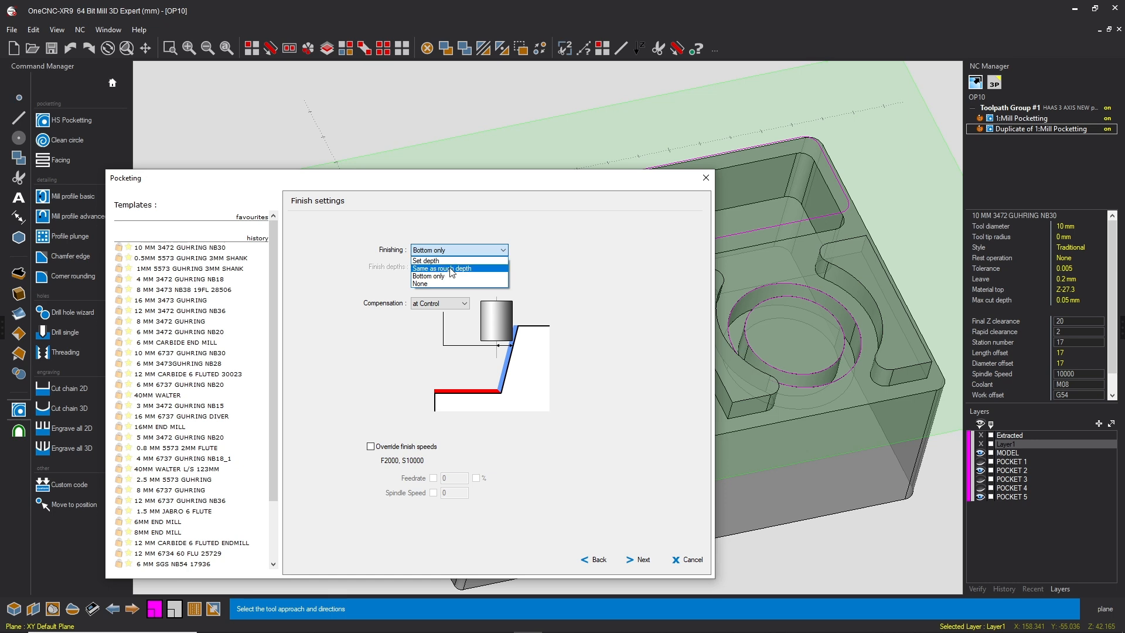
pyautogui.click(448, 275)
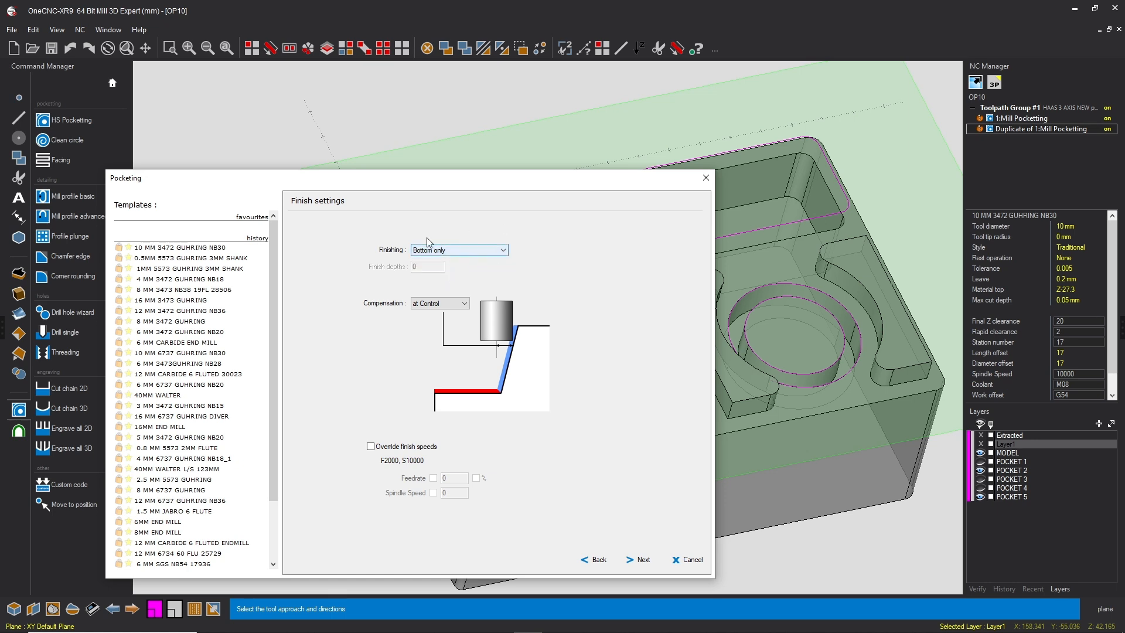
# - Examine the finishing and compensation choices beside the pocket geometry, keeping Bottom only and at Control
pyautogui.click(463, 303)
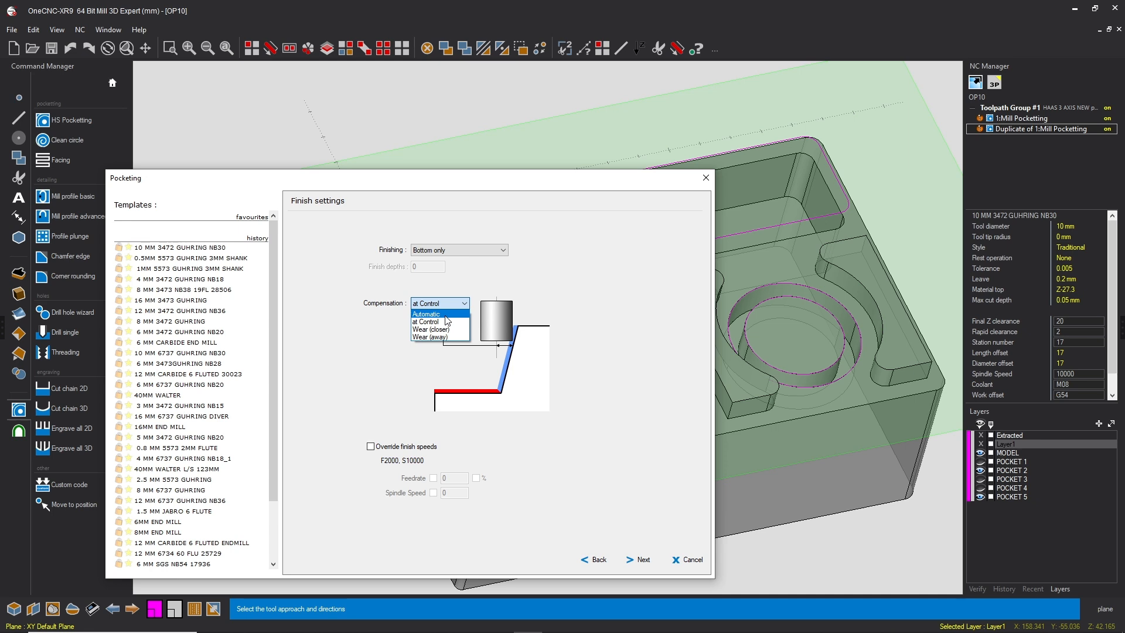
pyautogui.click(577, 245)
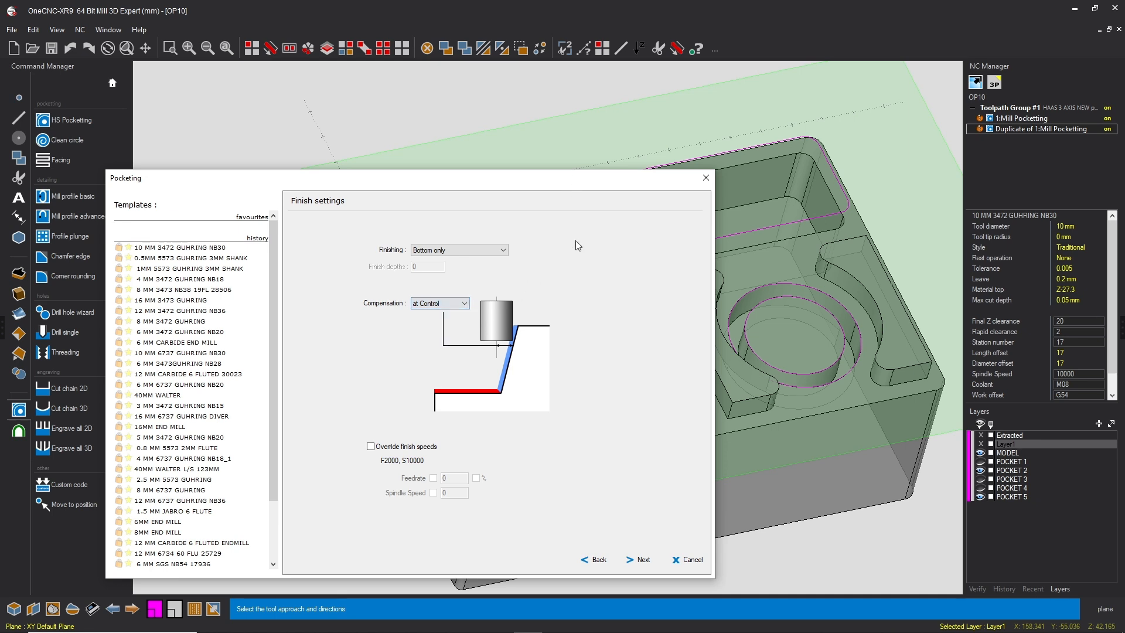
pyautogui.moveTo(595, 186); pyautogui.dragTo(624, 258)
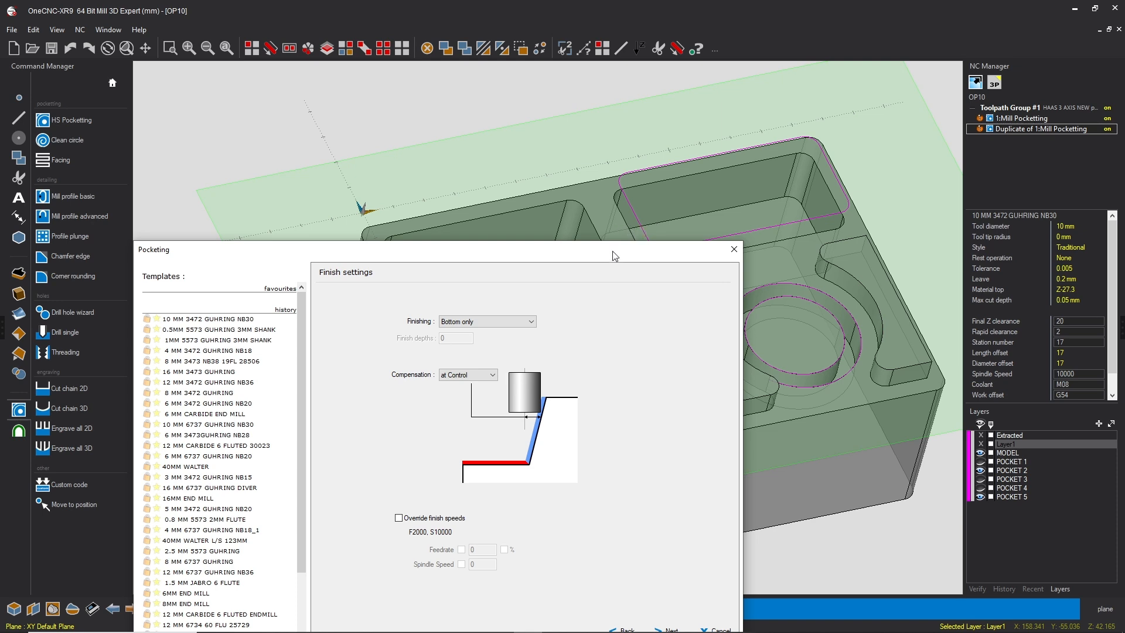
pyautogui.moveTo(615, 252); pyautogui.dragTo(636, 210)
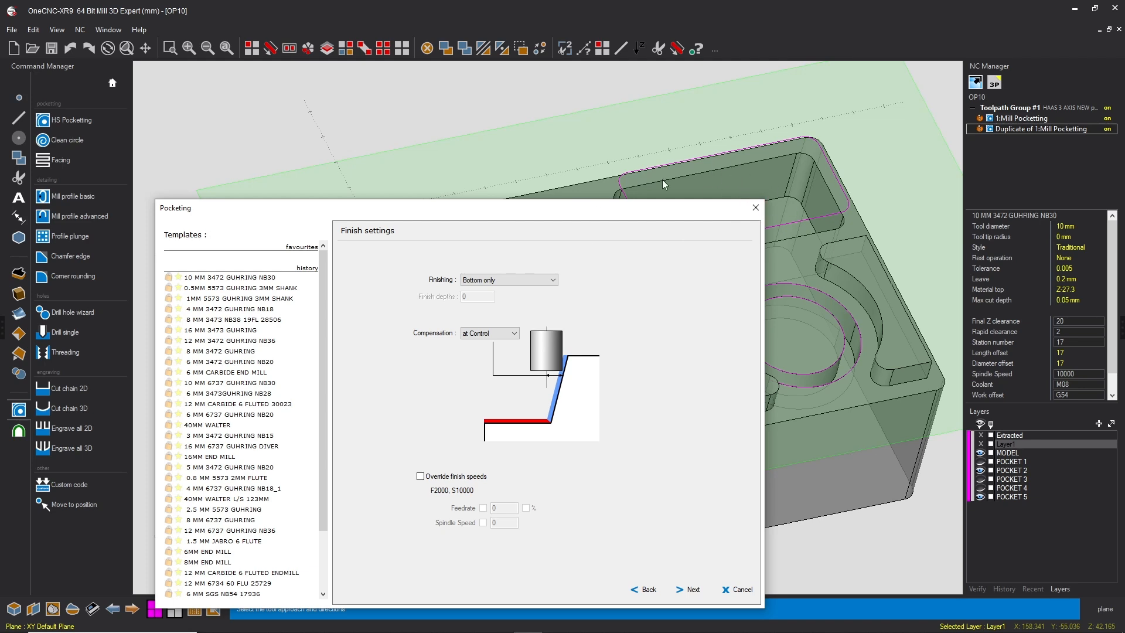
pyautogui.moveTo(677, 211); pyautogui.dragTo(764, 175)
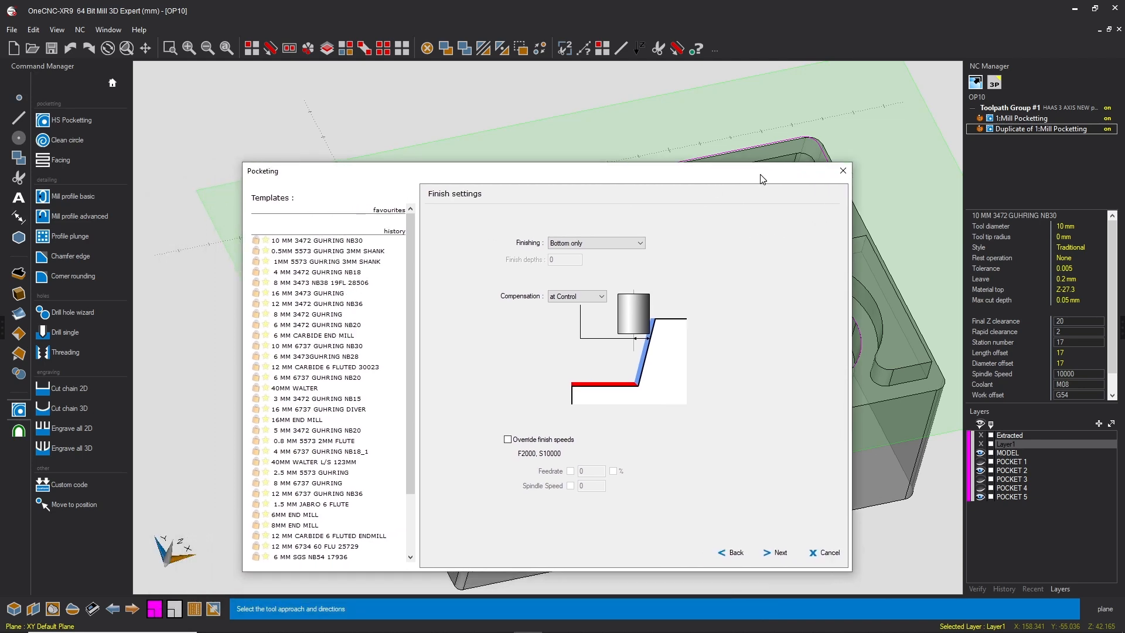
pyautogui.click(641, 243)
pyautogui.click(642, 246)
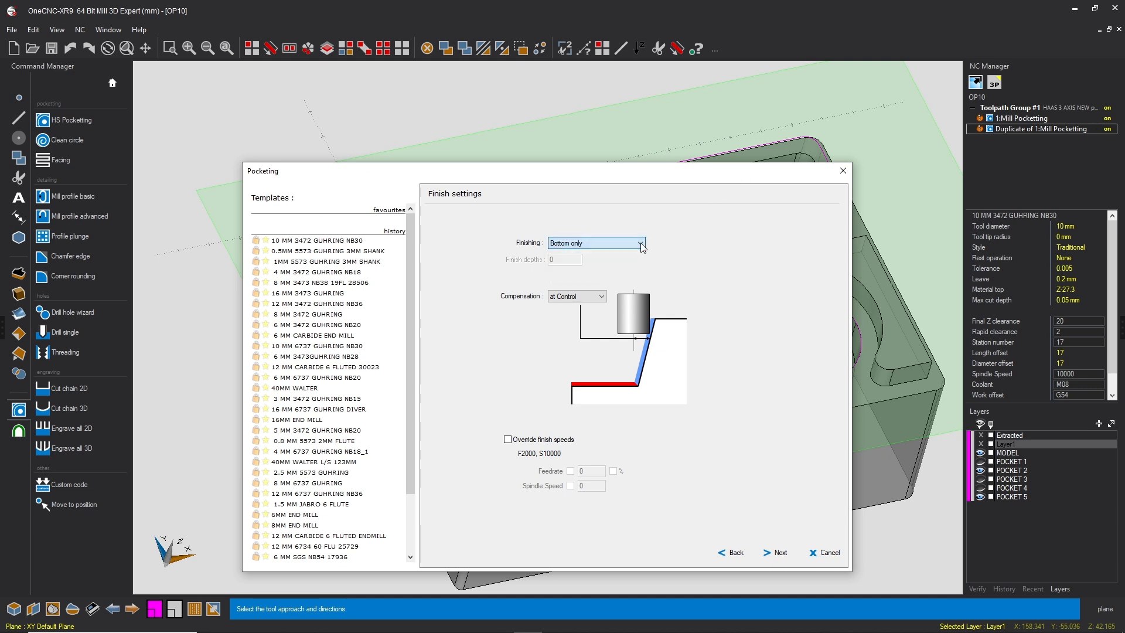
pyautogui.click(593, 296)
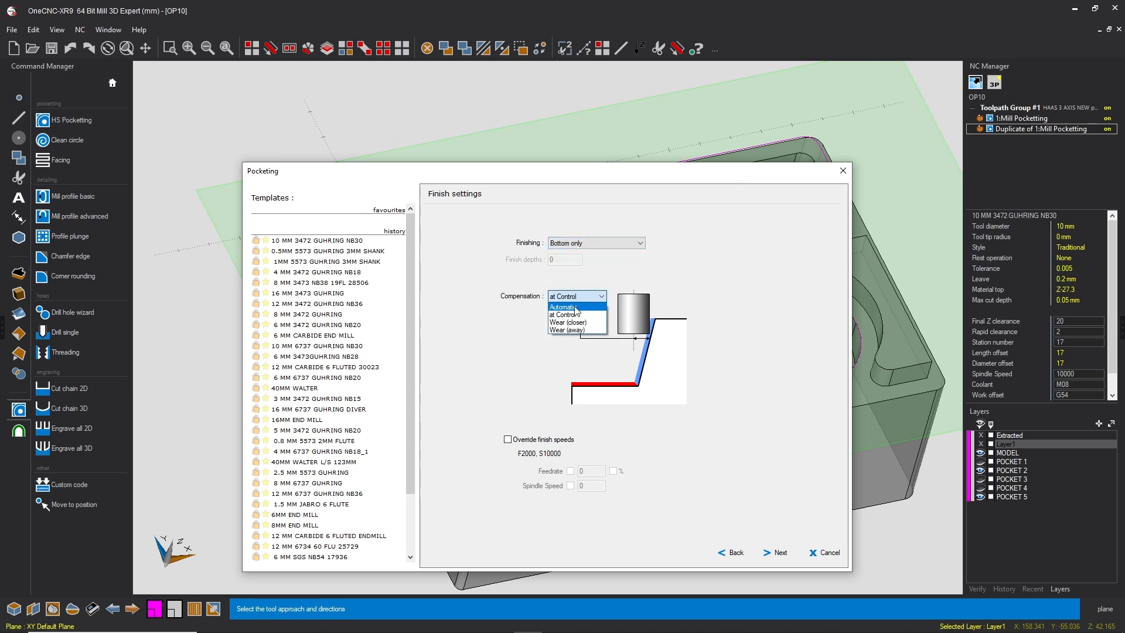
pyautogui.click(572, 315)
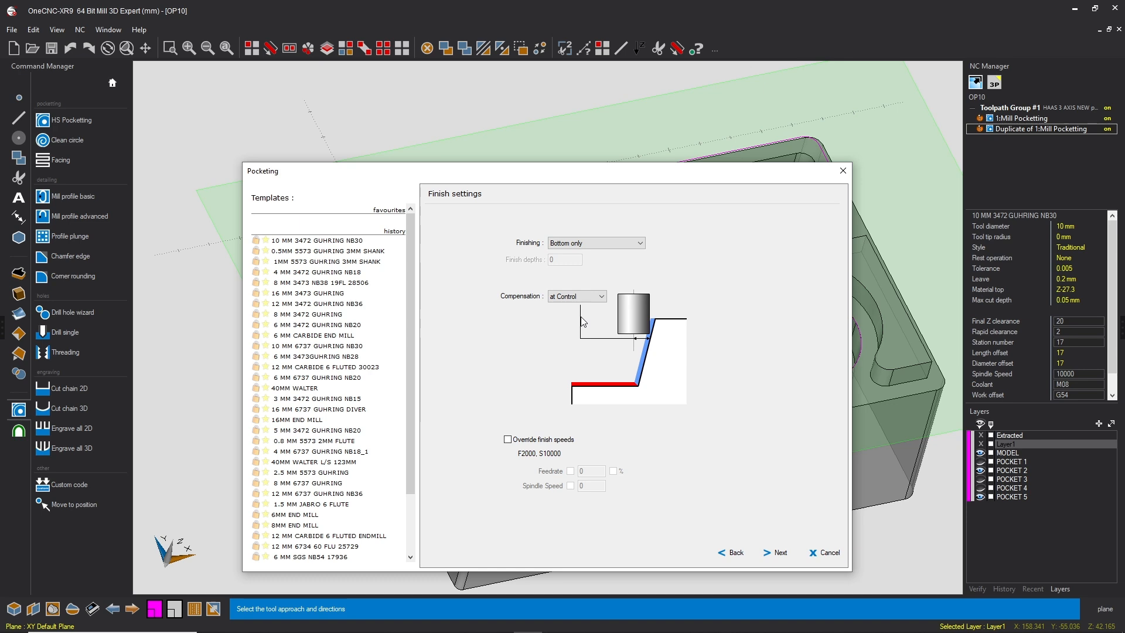
# - Reveal the rectangular pocket behind the dialog and review the wear compensation options, ending on at Control
pyautogui.moveTo(705, 177); pyautogui.dragTo(714, 266)
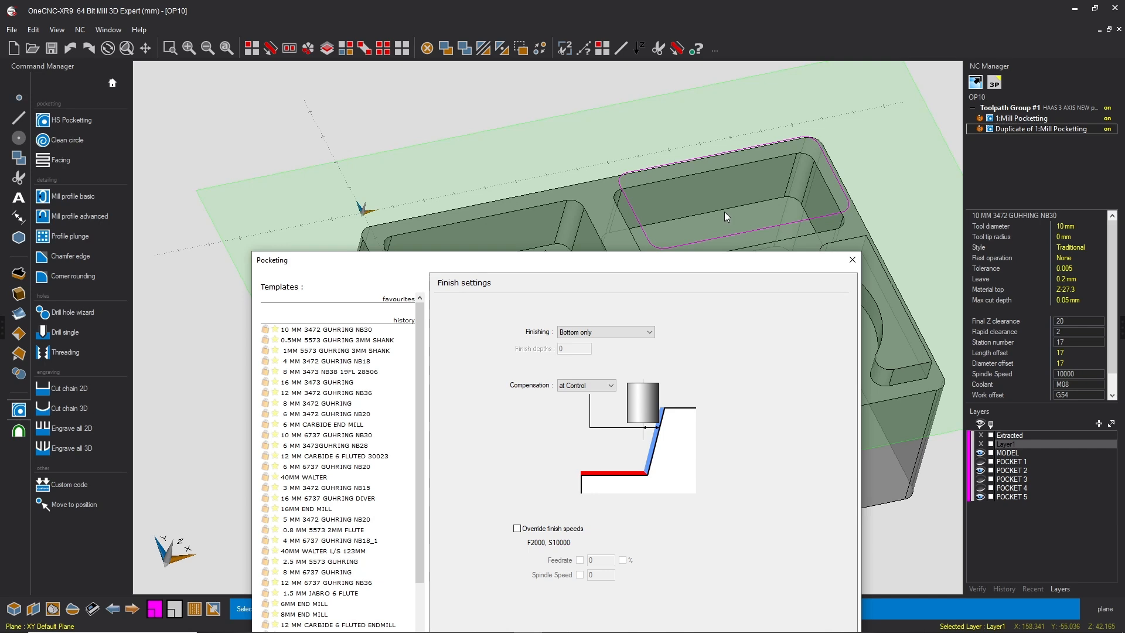
pyautogui.click(609, 331)
pyautogui.click(604, 342)
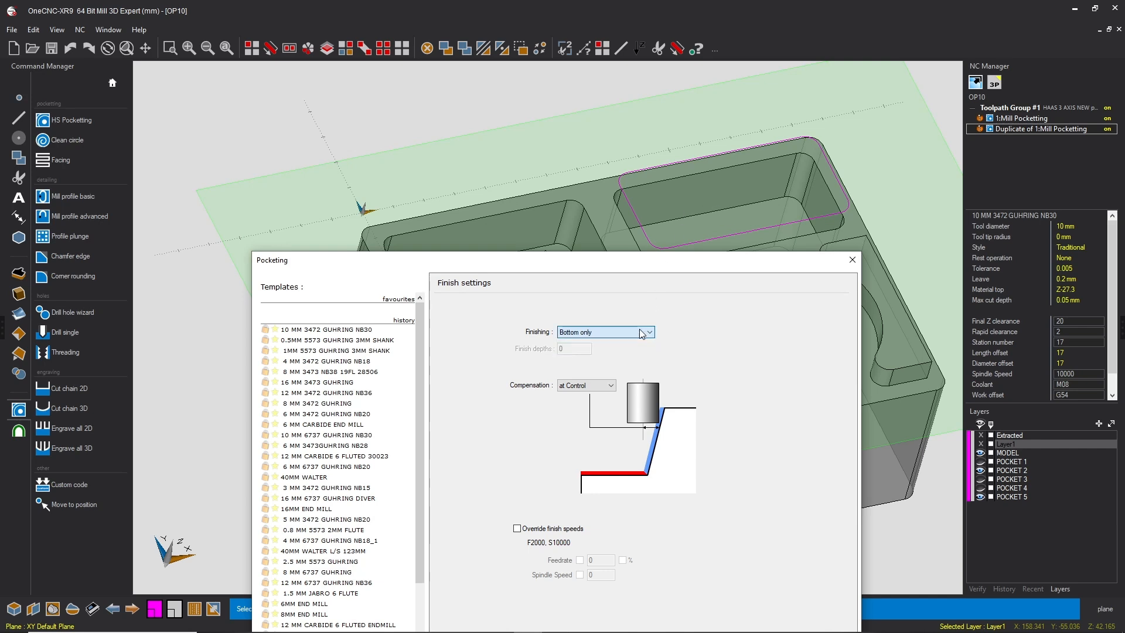
pyautogui.click(610, 385)
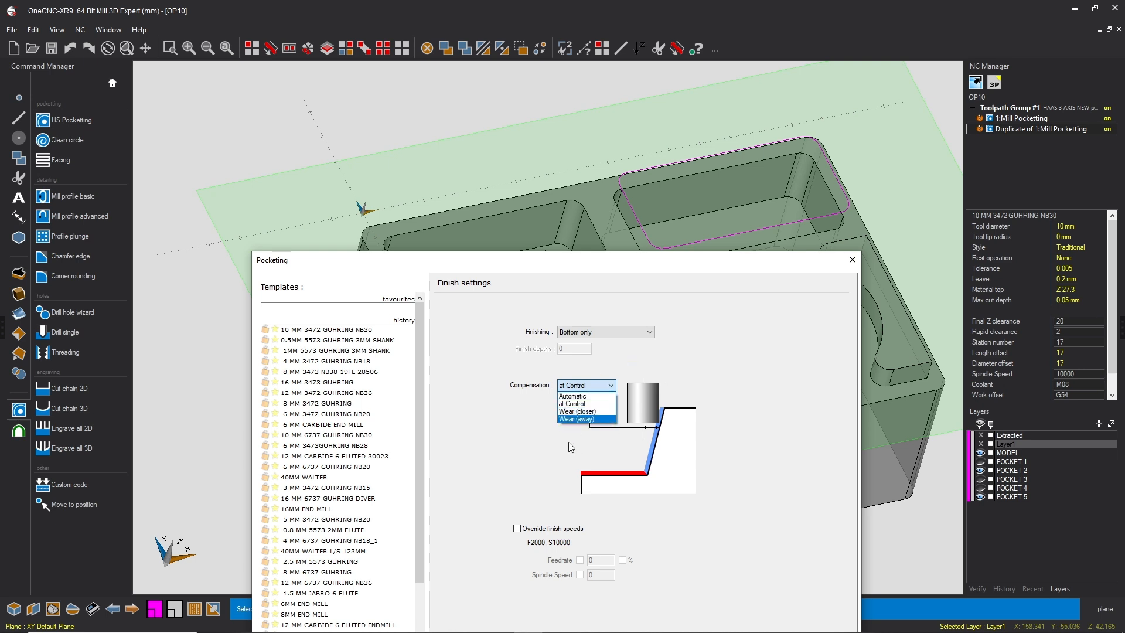
pyautogui.click(571, 404)
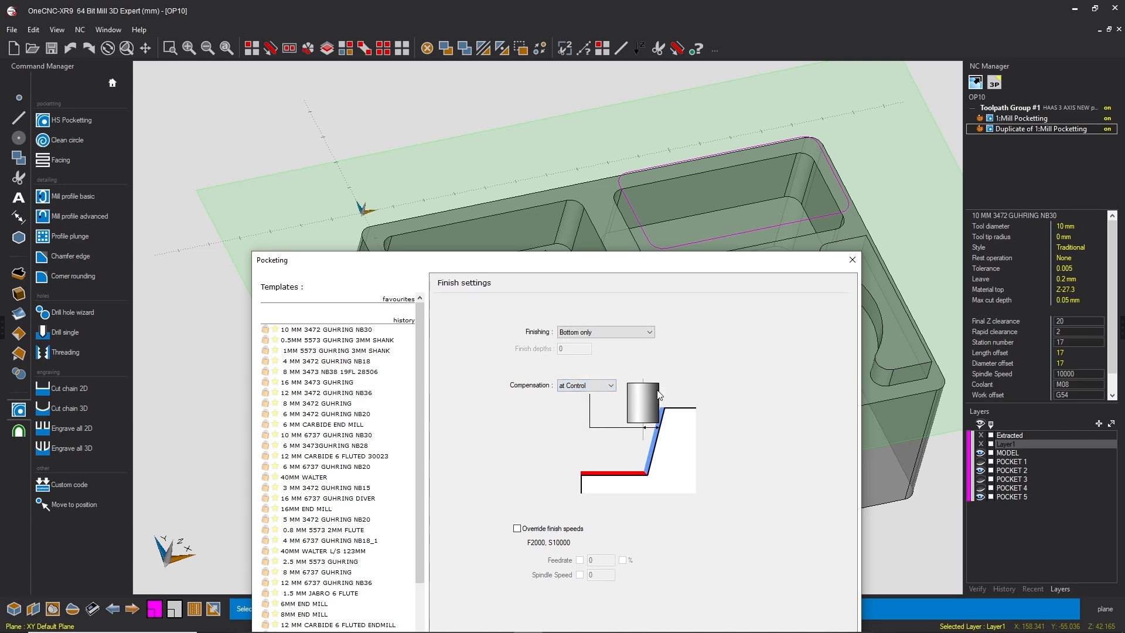
pyautogui.moveTo(684, 269); pyautogui.dragTo(669, 134)
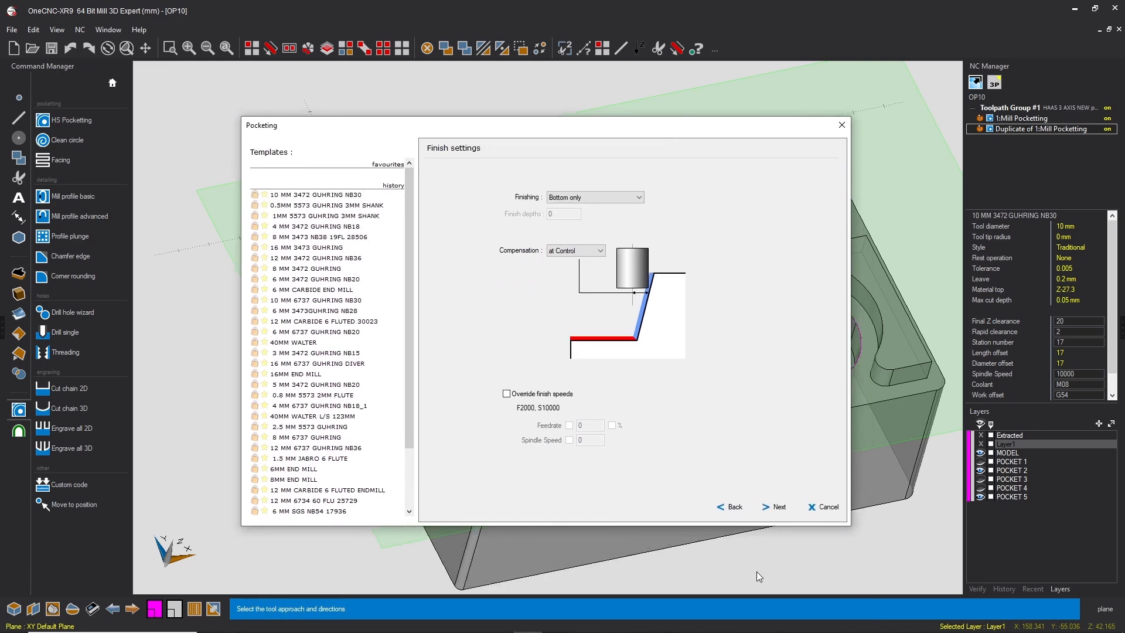
# - Set the duplicate operation's tool direction to Conventional in the entry and path settings, and return to the finish settings
pyautogui.click(729, 507)
pyautogui.click(729, 507)
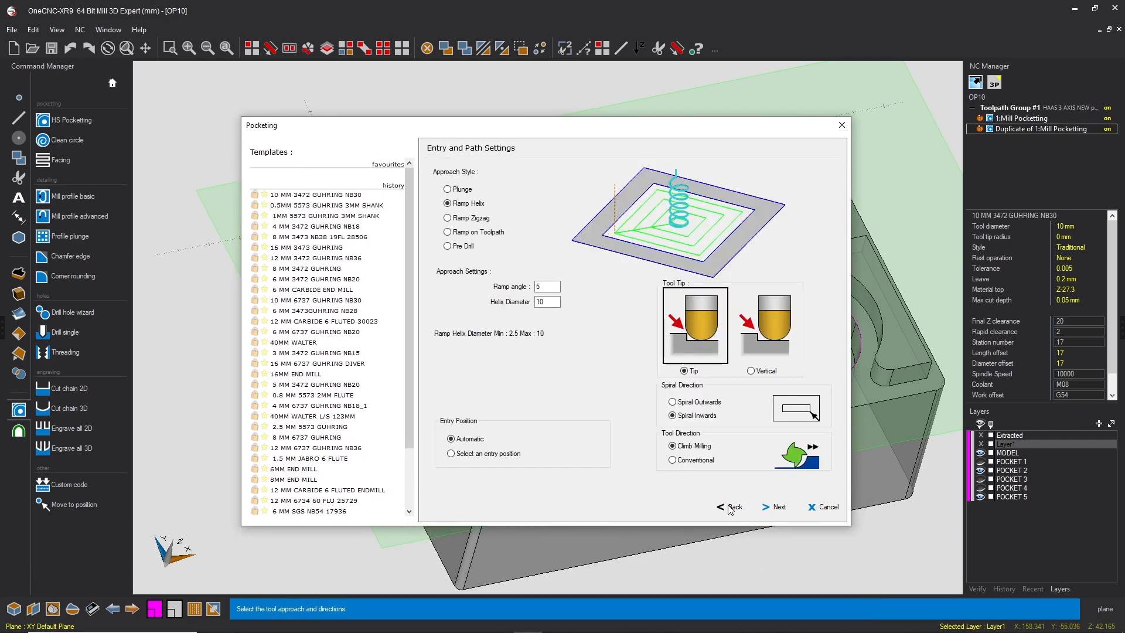
pyautogui.click(673, 460)
pyautogui.click(772, 509)
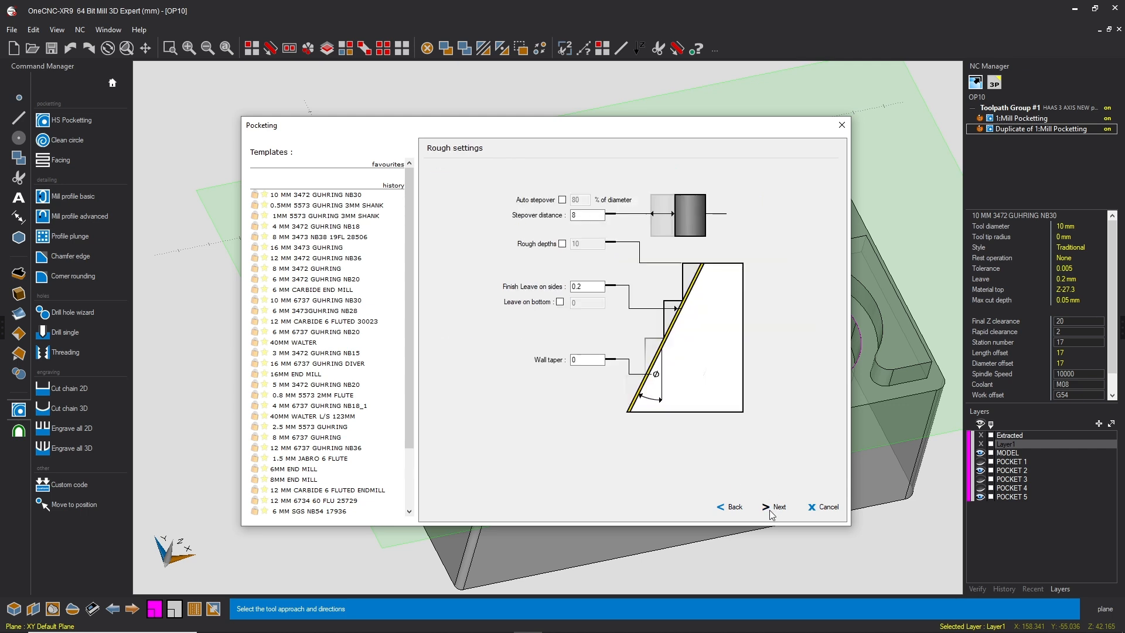
pyautogui.click(772, 508)
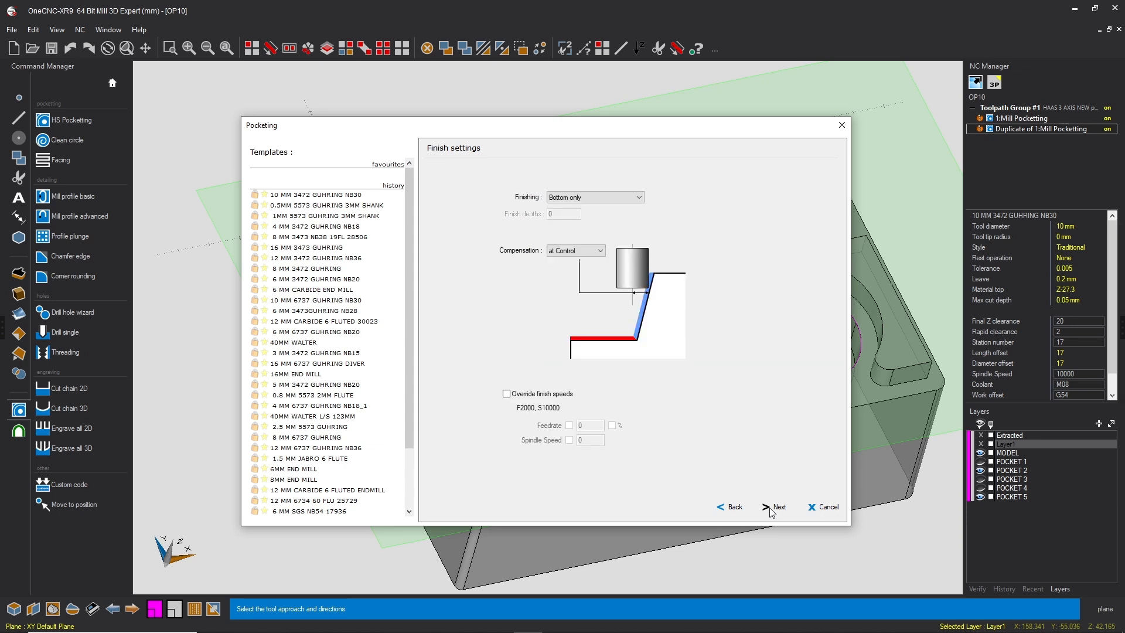
# - Try Wear (closer) as the finish compensation and compare it with the pocket profile on the part
pyautogui.click(587, 250)
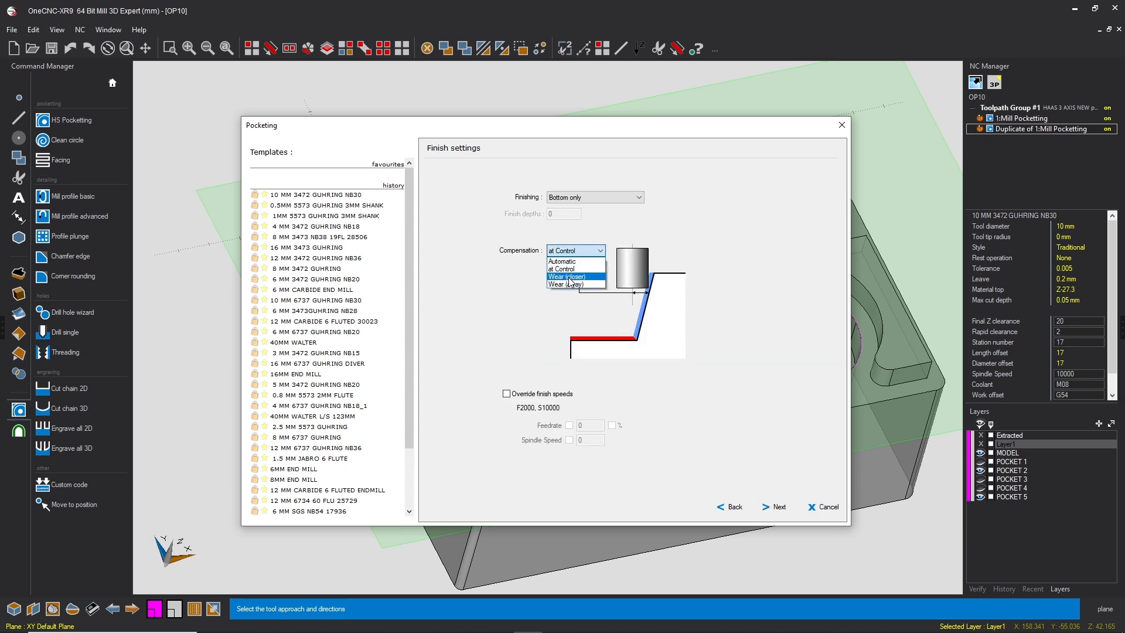
pyautogui.click(574, 278)
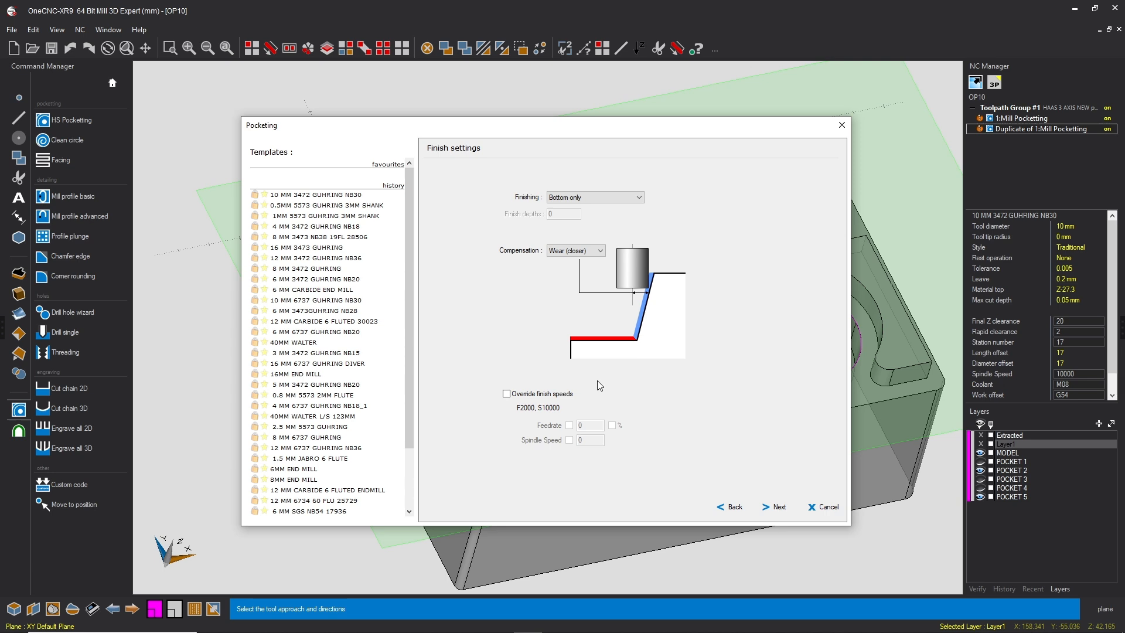
pyautogui.moveTo(700, 139); pyautogui.dragTo(680, 285)
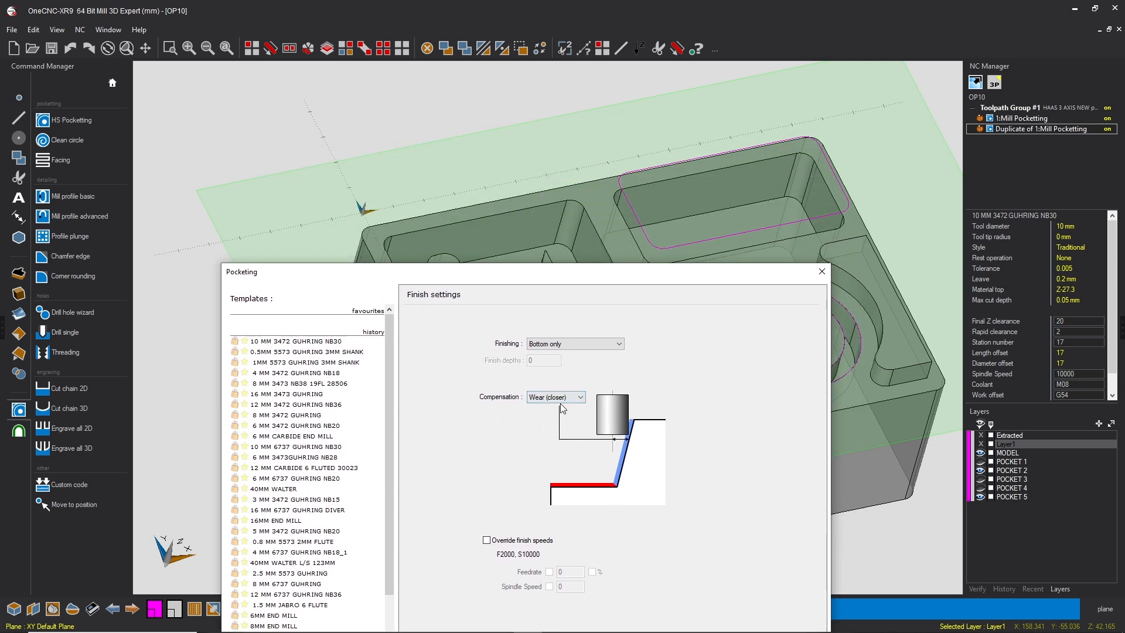
pyautogui.click(558, 397)
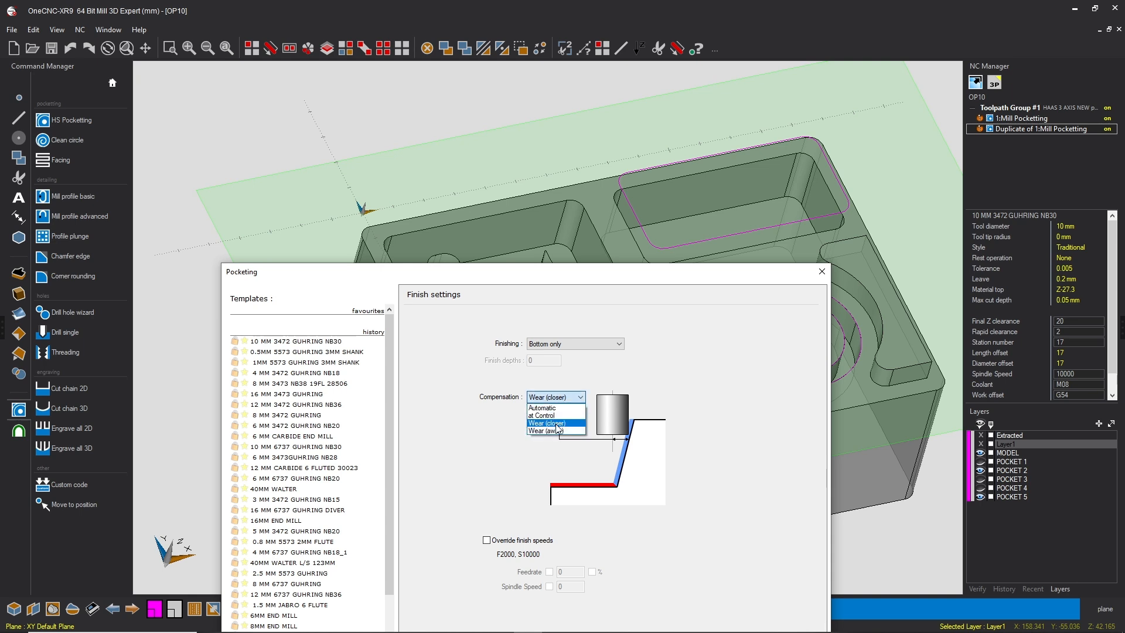
pyautogui.click(556, 425)
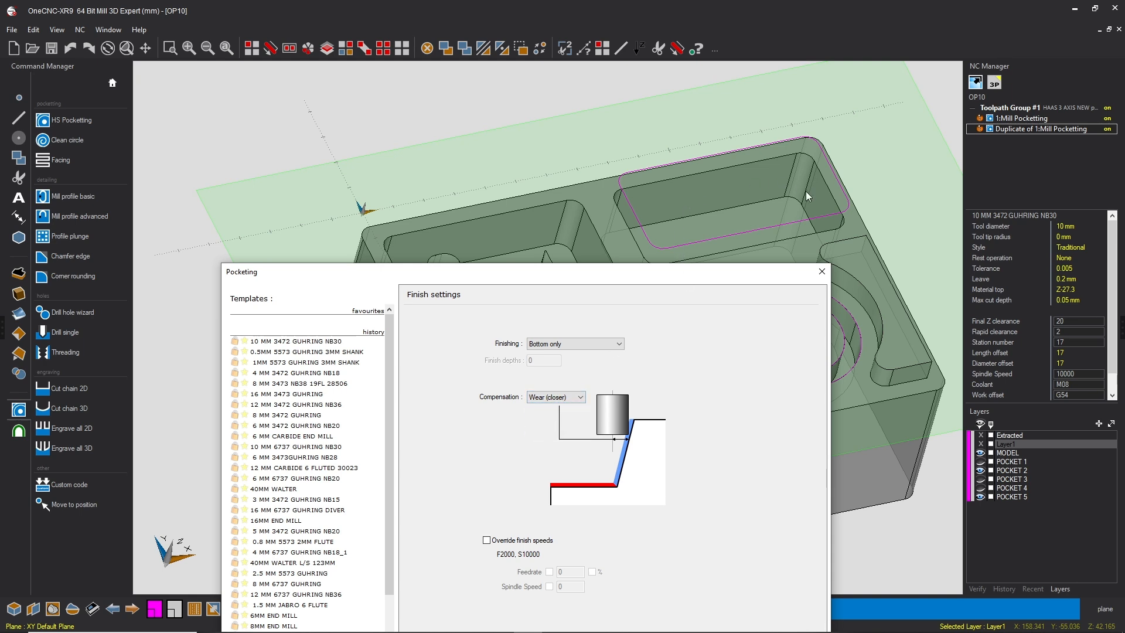
pyautogui.moveTo(681, 274); pyautogui.dragTo(727, 142)
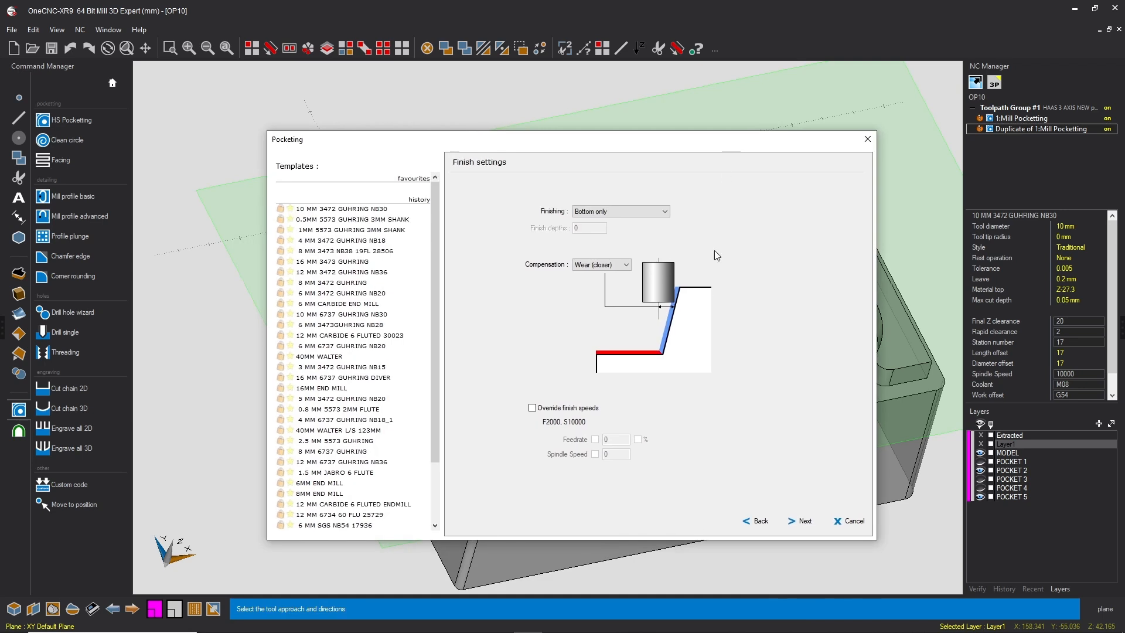
# - Restore Climb Milling as the tool direction and at Control as the finish compensation
pyautogui.click(753, 521)
pyautogui.click(753, 521)
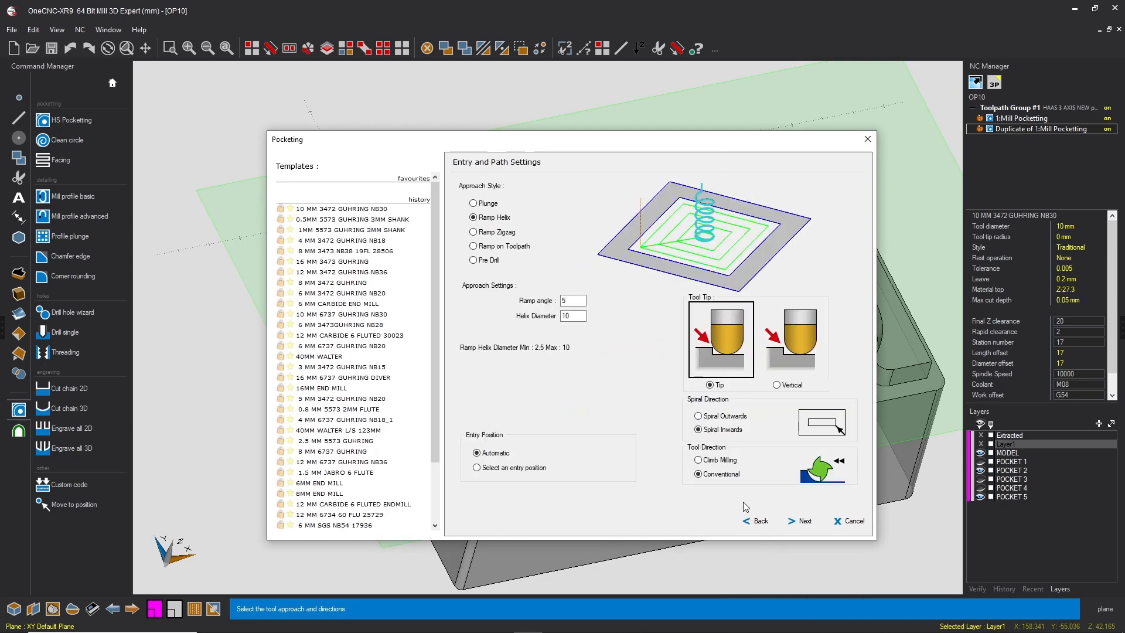
pyautogui.click(698, 460)
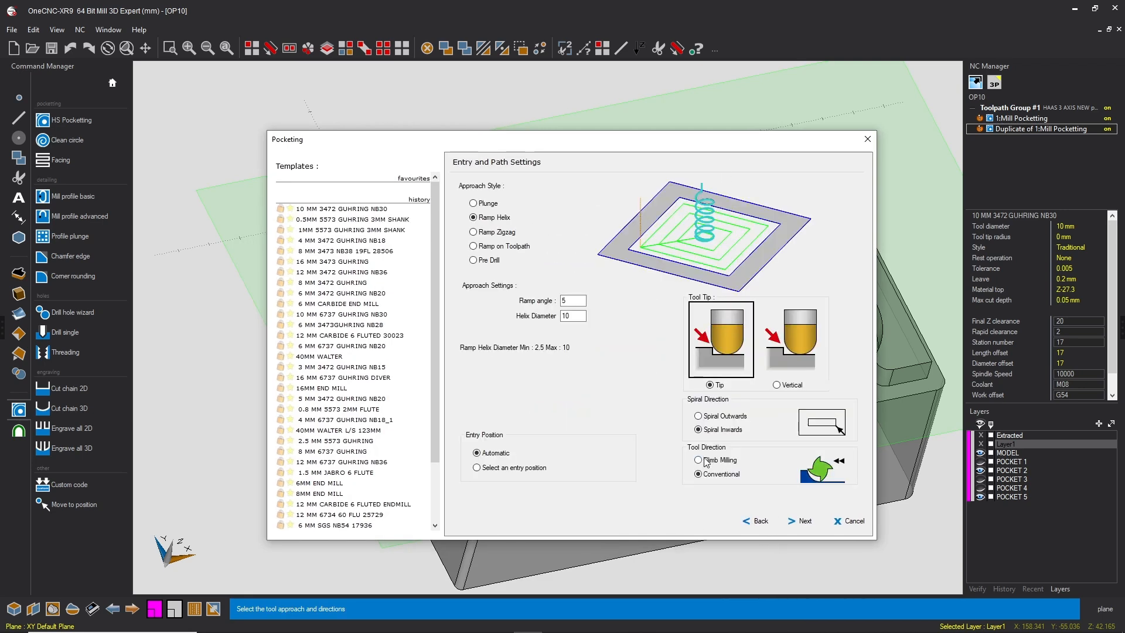
pyautogui.click(800, 521)
pyautogui.click(799, 522)
pyautogui.click(627, 265)
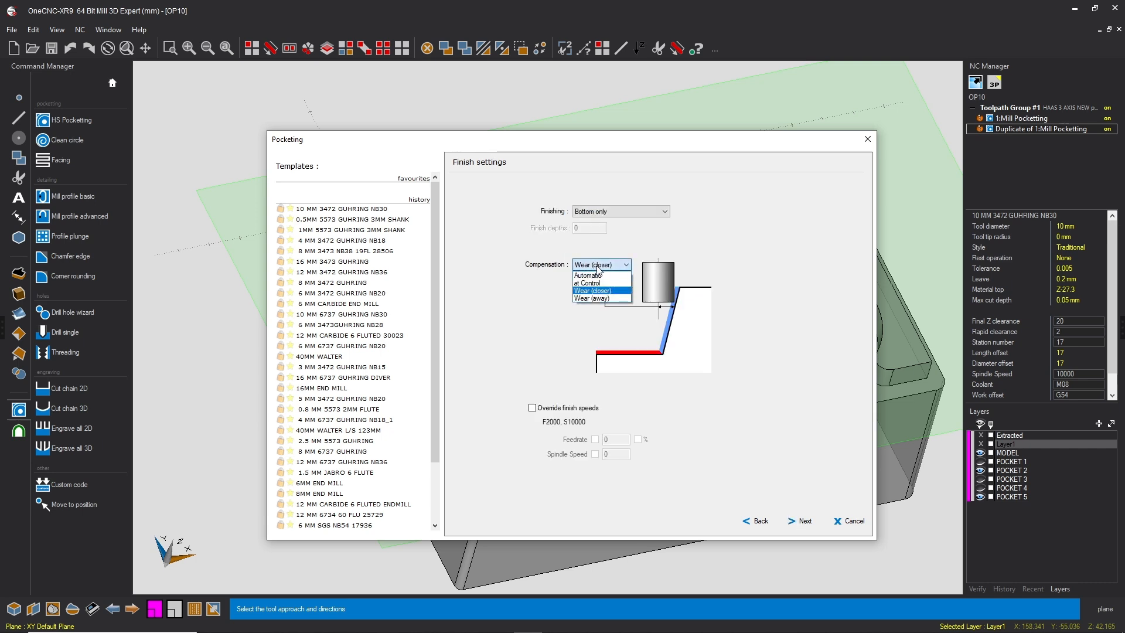
pyautogui.click(609, 280)
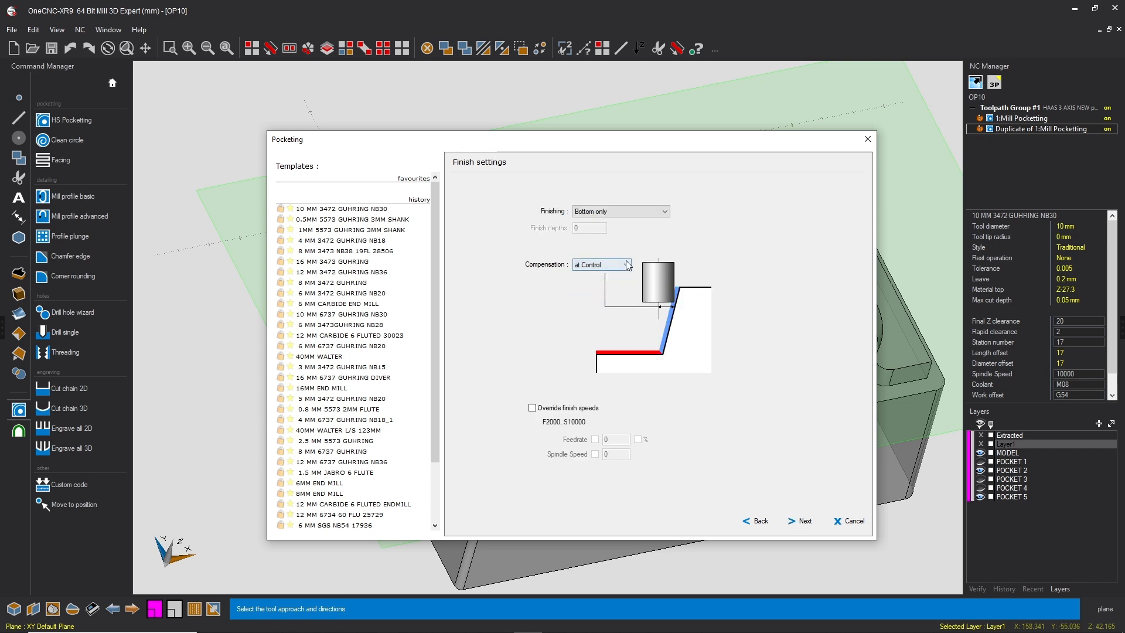
# - Accept the finishing entry and exit values, generate the duplicate operation's toolpath, and inspect it at the rectangular pocket's corner
pyautogui.click(800, 522)
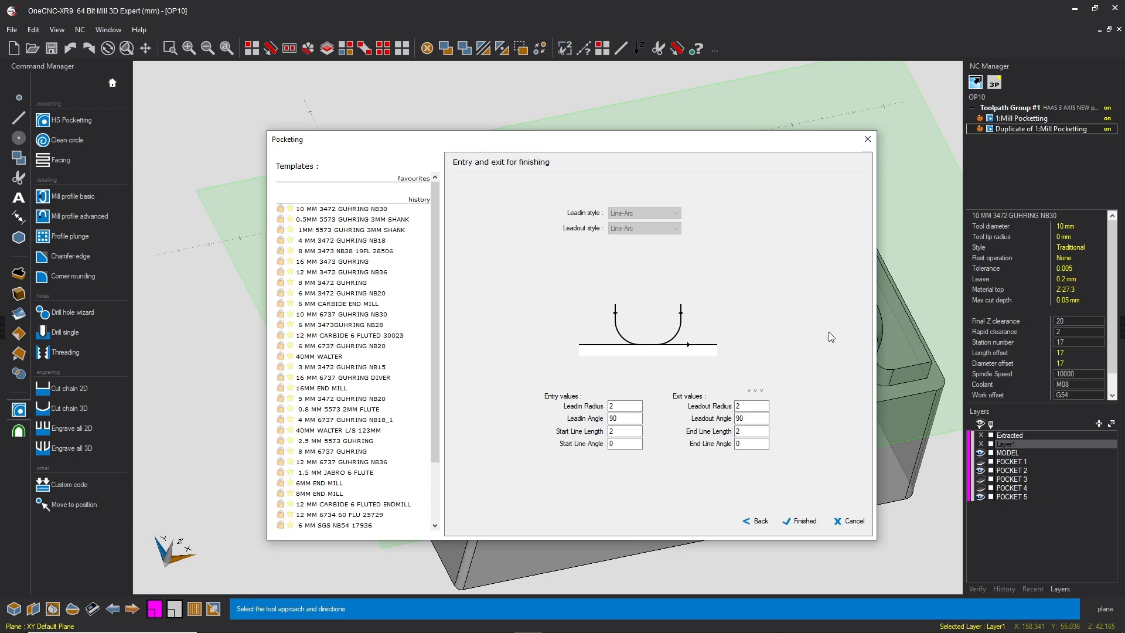
pyautogui.moveTo(736, 144); pyautogui.dragTo(734, 111)
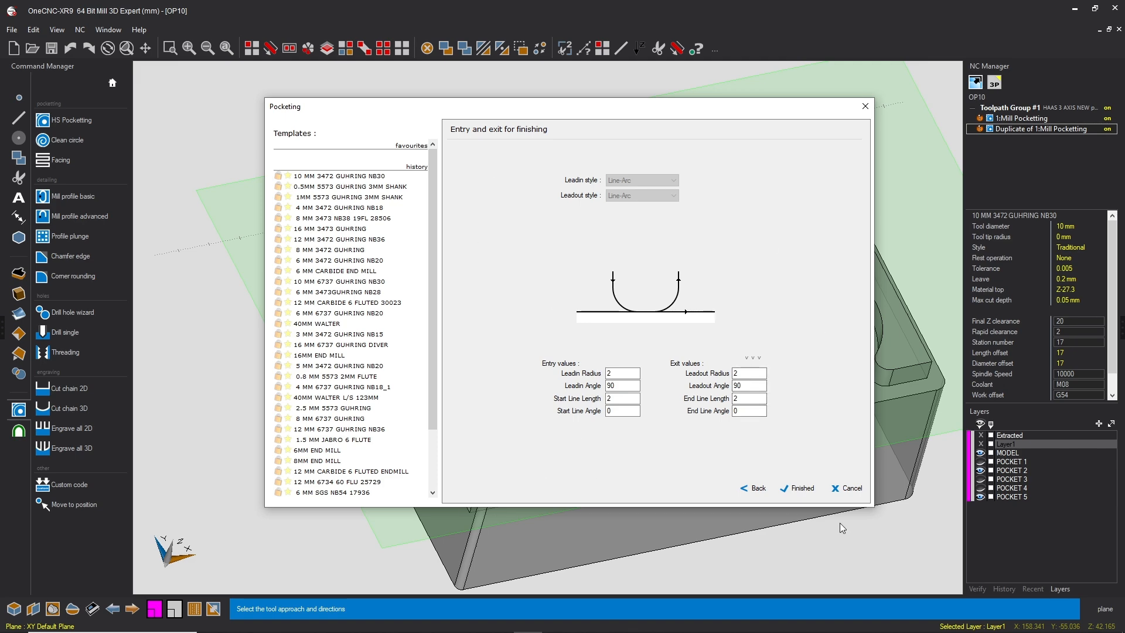
pyautogui.click(800, 488)
pyautogui.scroll(6, 656, 246)
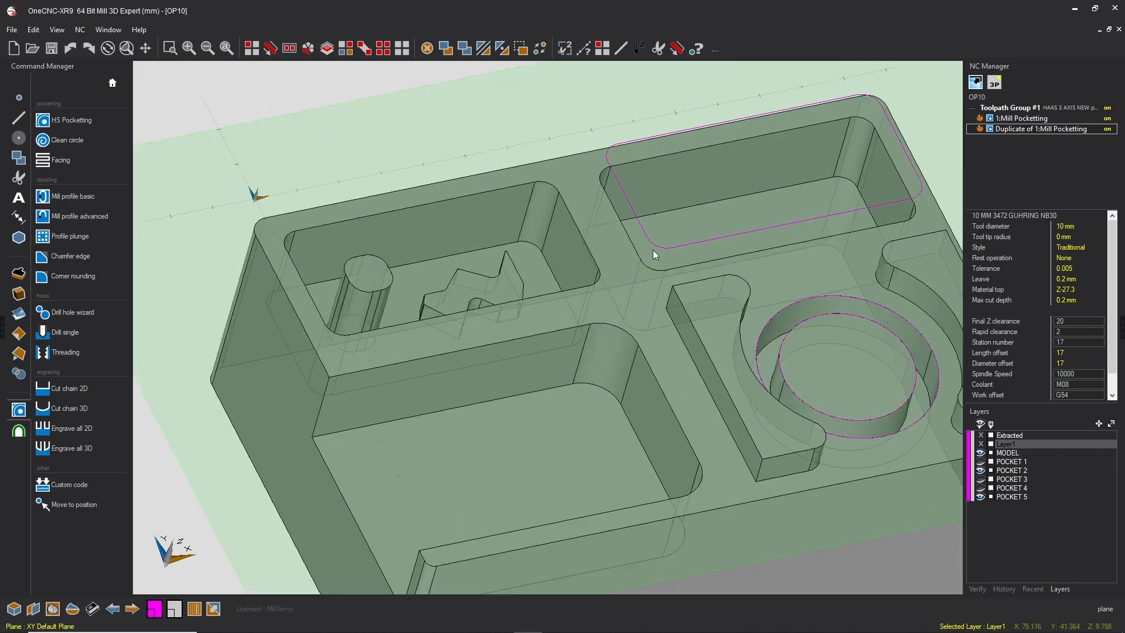
pyautogui.scroll(3, 670, 221)
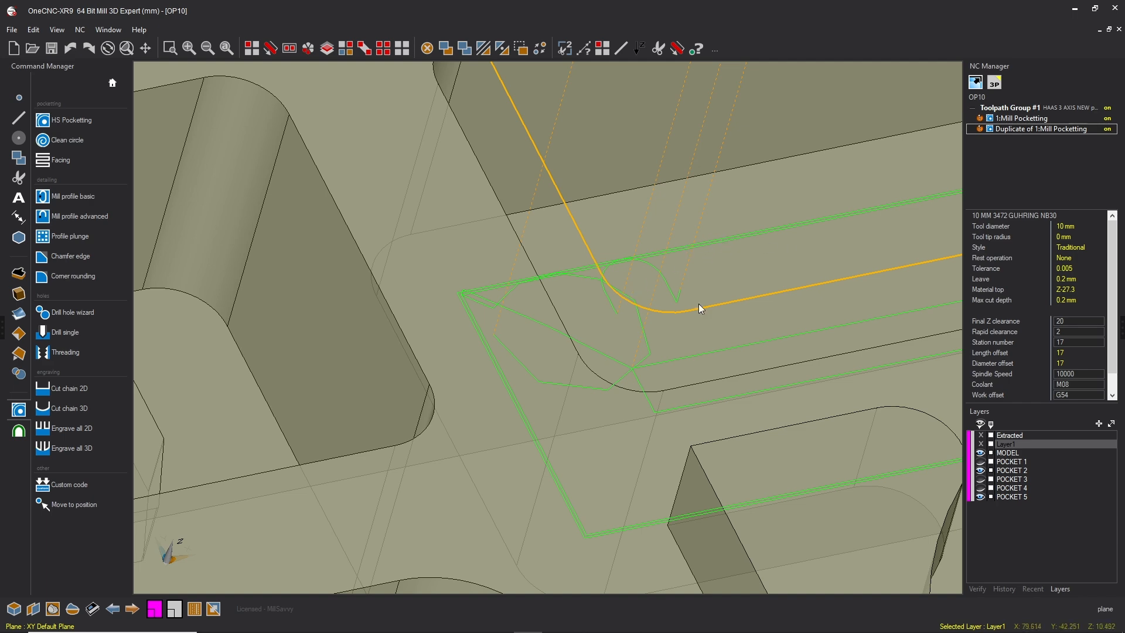
# - Examine the duplicate operation's toolpath over the whole part and compare it with the original pocketting operation
pyautogui.scroll(-10, 698, 303)
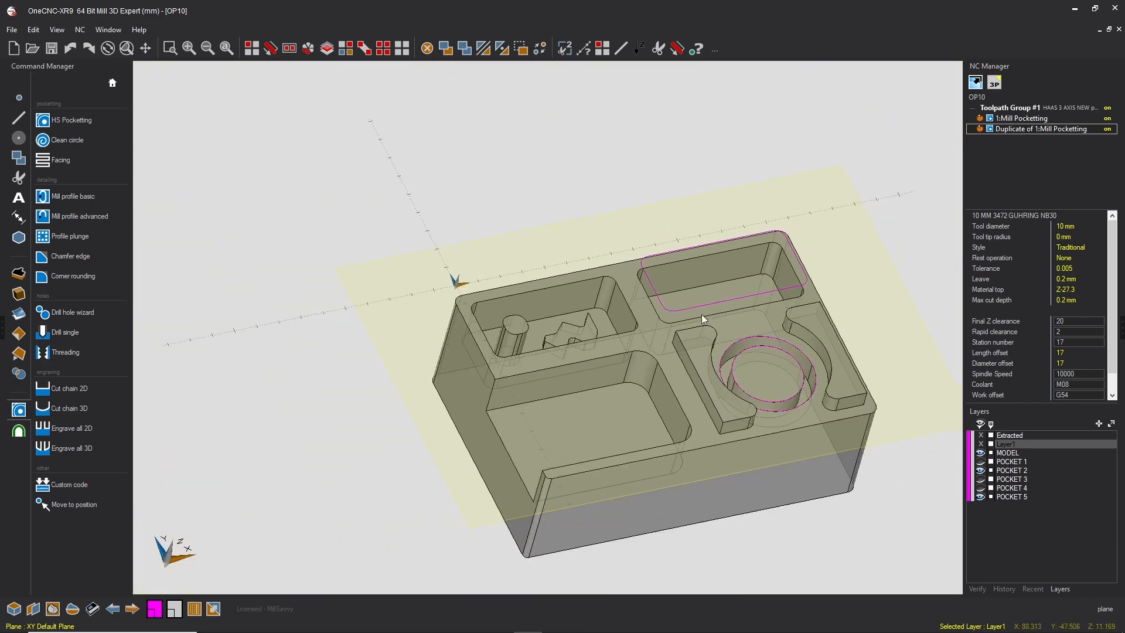
pyautogui.scroll(5, 627, 287)
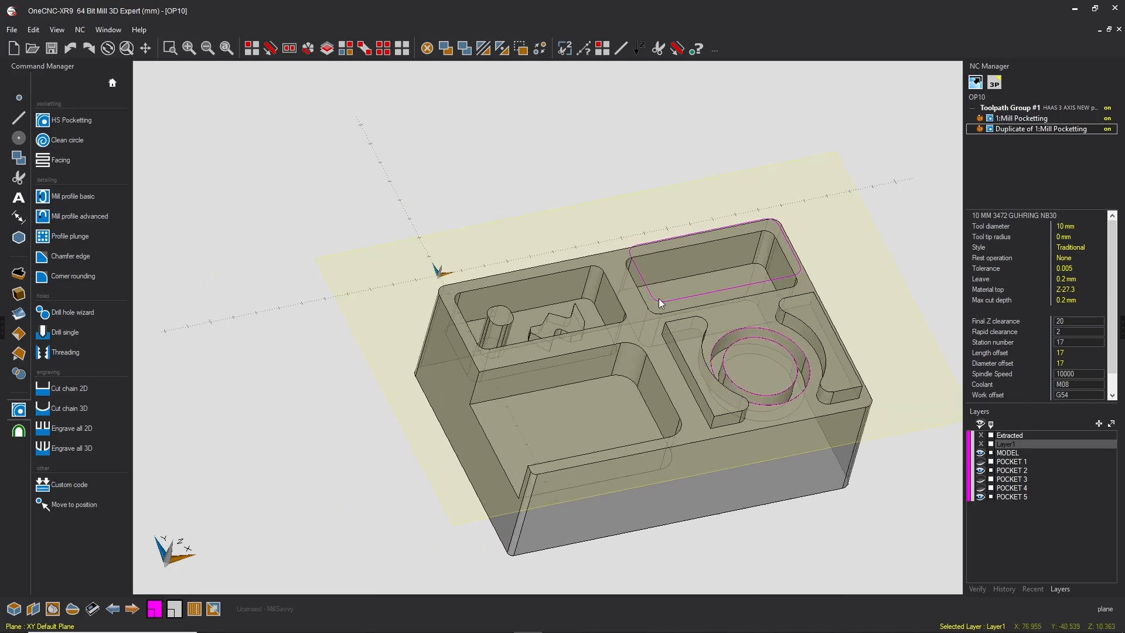
pyautogui.scroll(-2, 698, 221)
pyautogui.scroll(3, 714, 342)
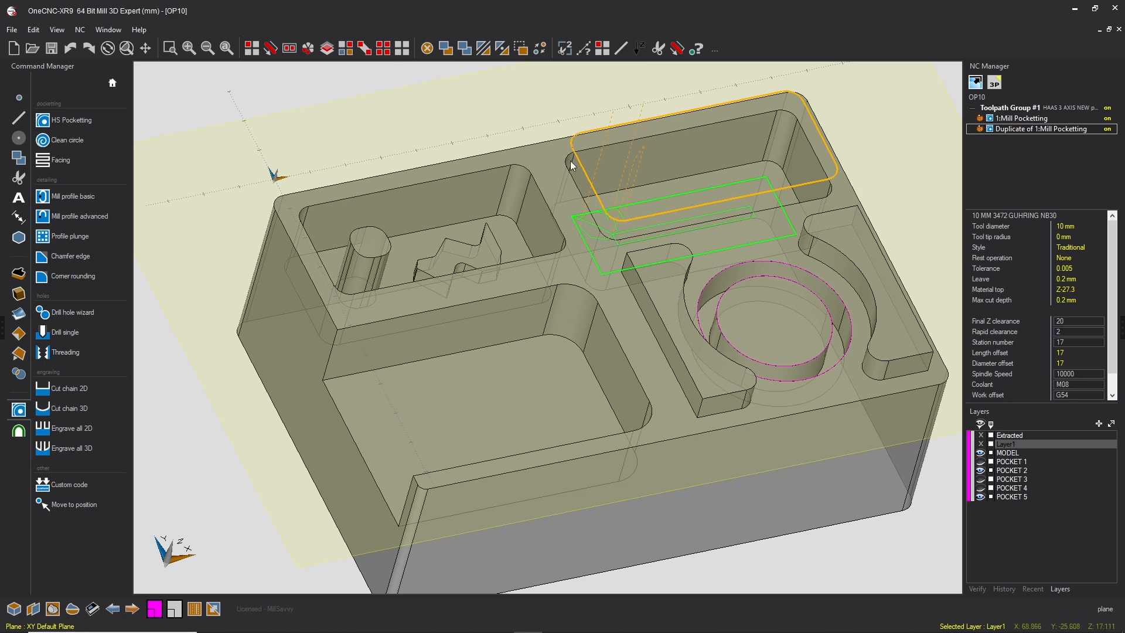
pyautogui.click(574, 178)
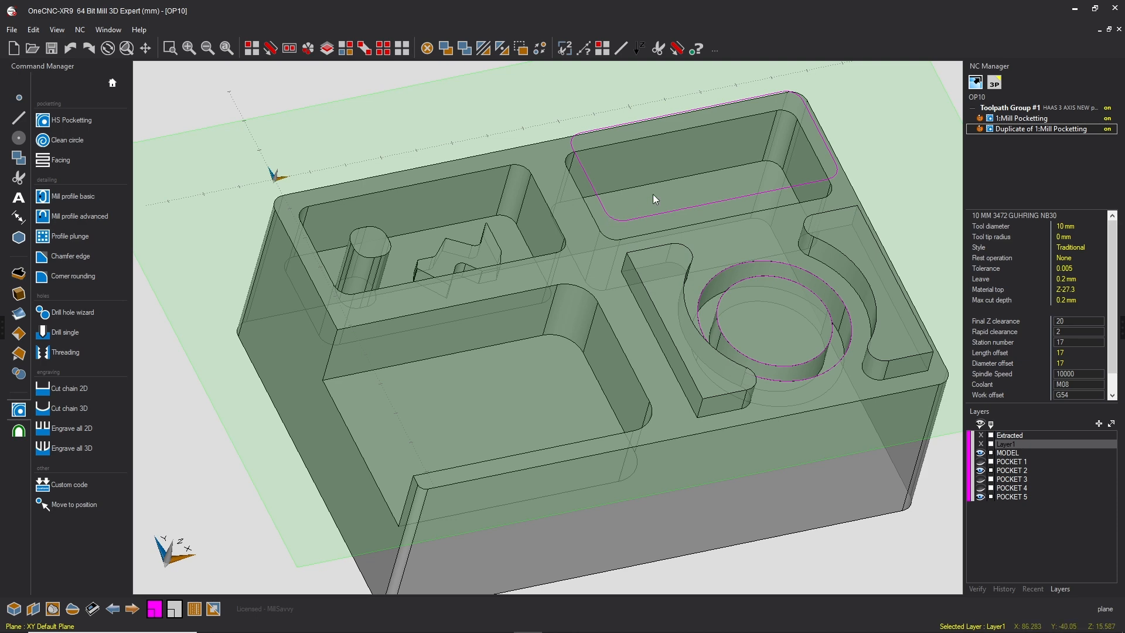
pyautogui.scroll(-2, 767, 192)
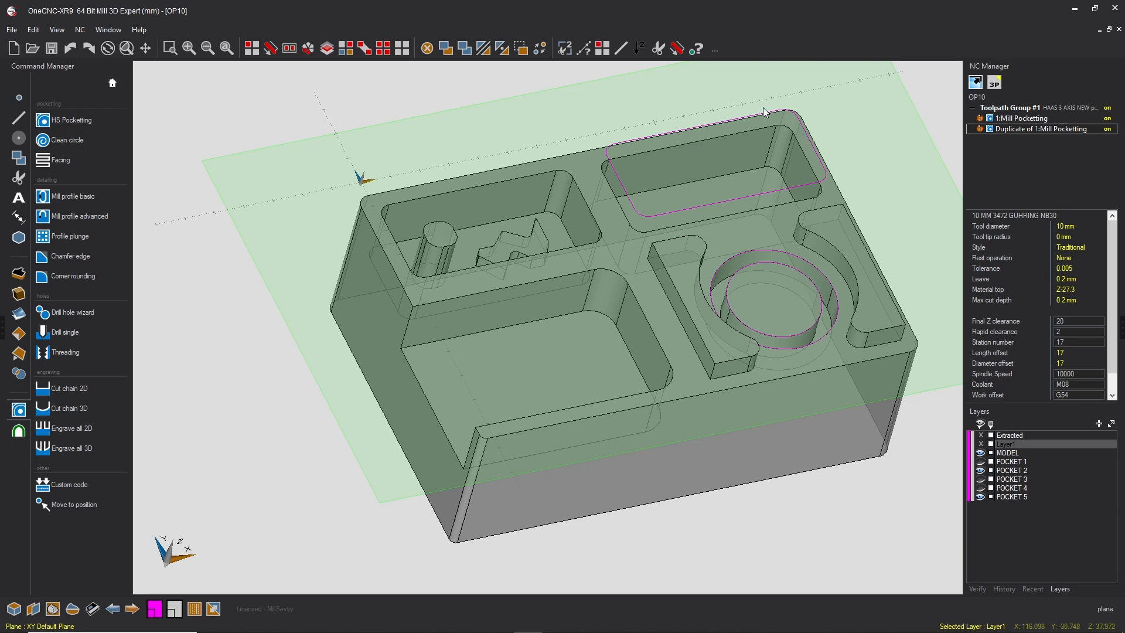
pyautogui.click(1002, 121)
pyautogui.click(1000, 130)
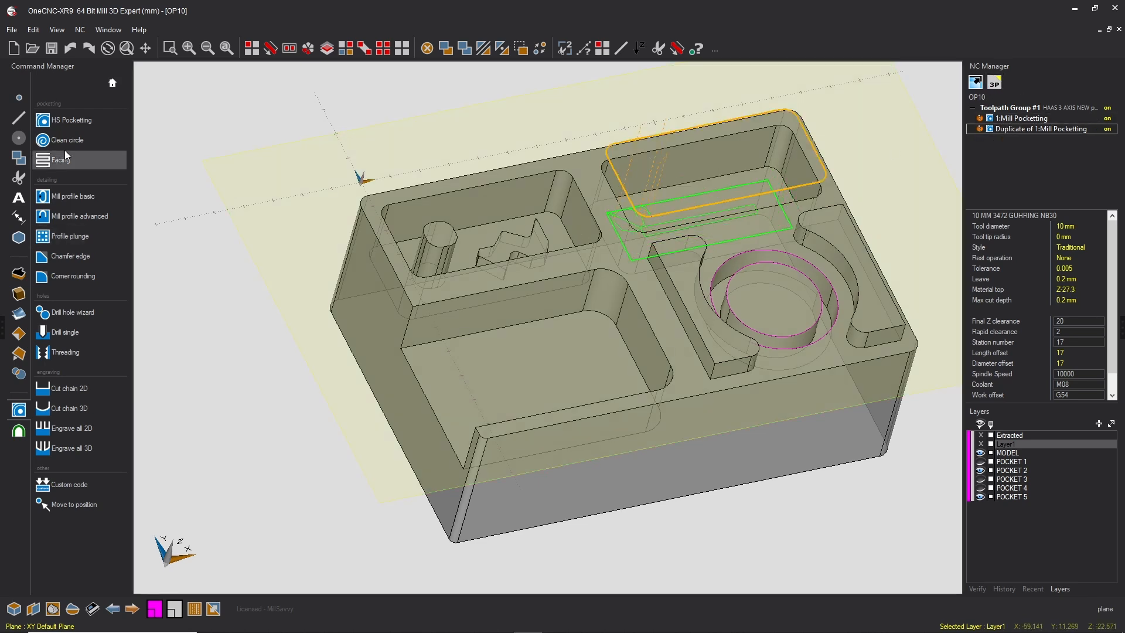
pyautogui.click(69, 197)
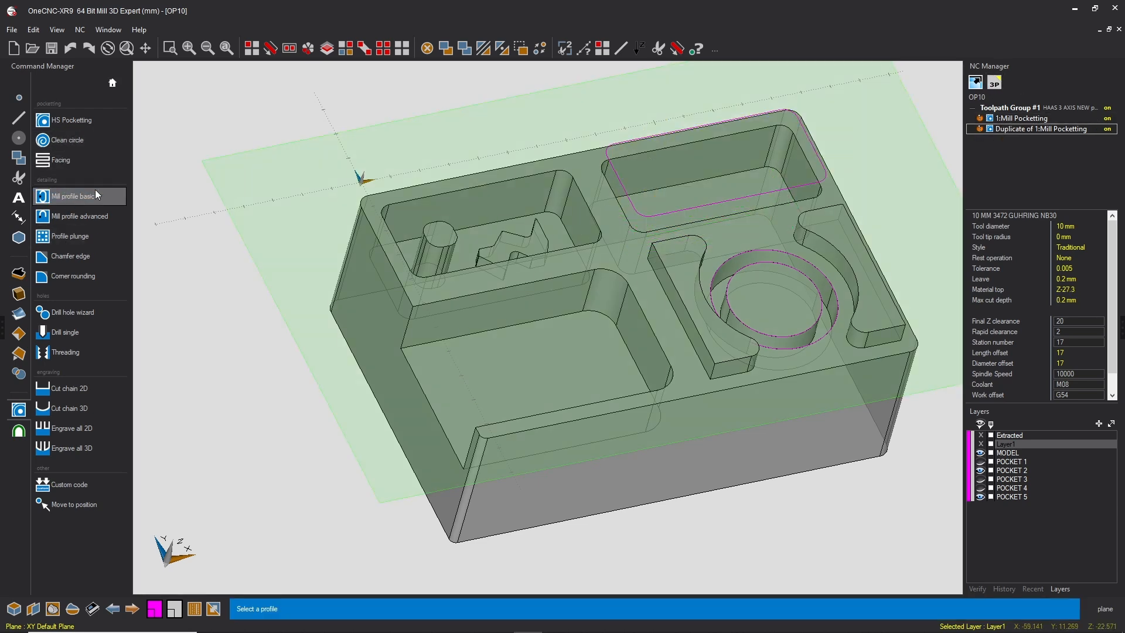
pyautogui.click(641, 139)
pyautogui.press(']')
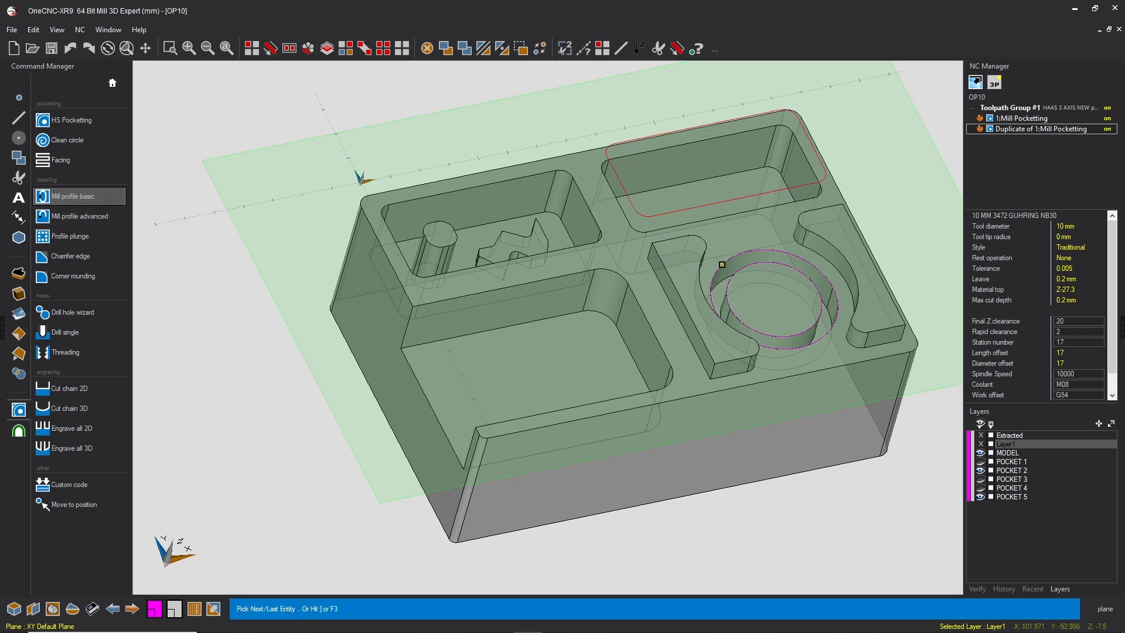
pyautogui.rightClick(633, 189)
pyautogui.click(846, 119)
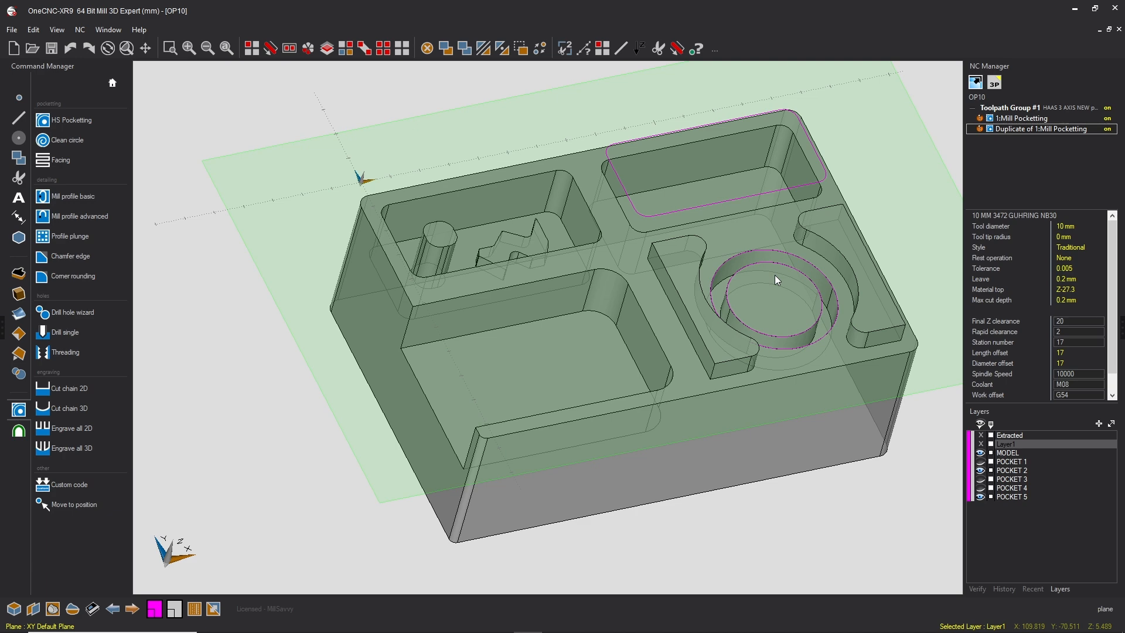
pyautogui.moveTo(656, 253); pyautogui.dragTo(599, 312, button='middle')
pyautogui.scroll(5, 434, 335)
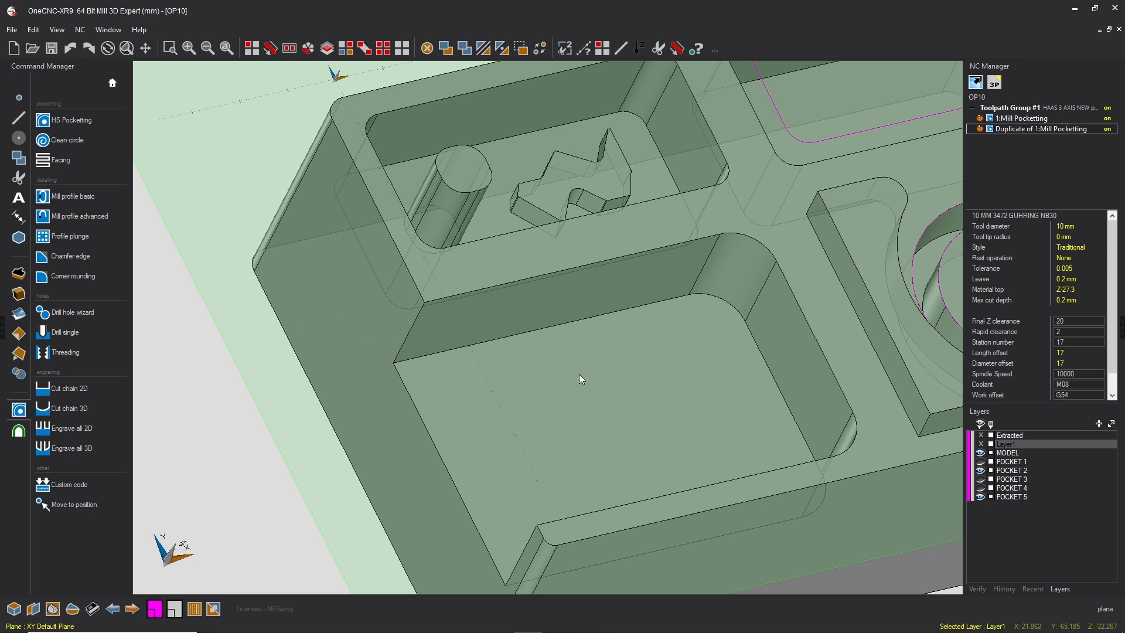
pyautogui.scroll(-5, 423, 224)
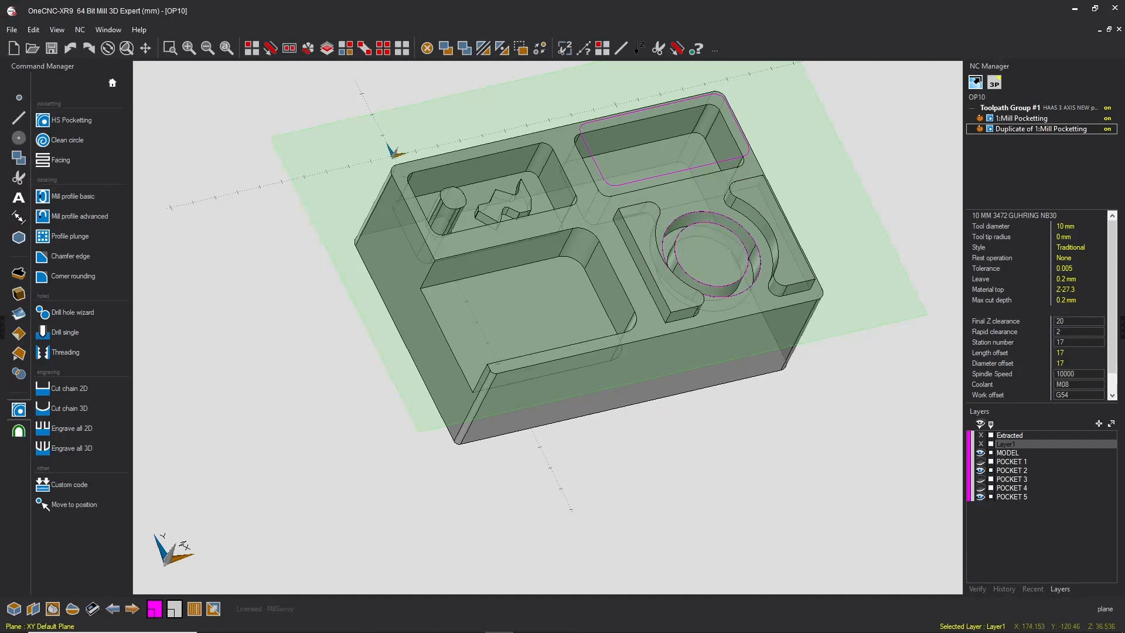
# - Post-process Toolpath Group #1 and save the NC code over the existing POCKET MILLING POST text file
pyautogui.click(1015, 108)
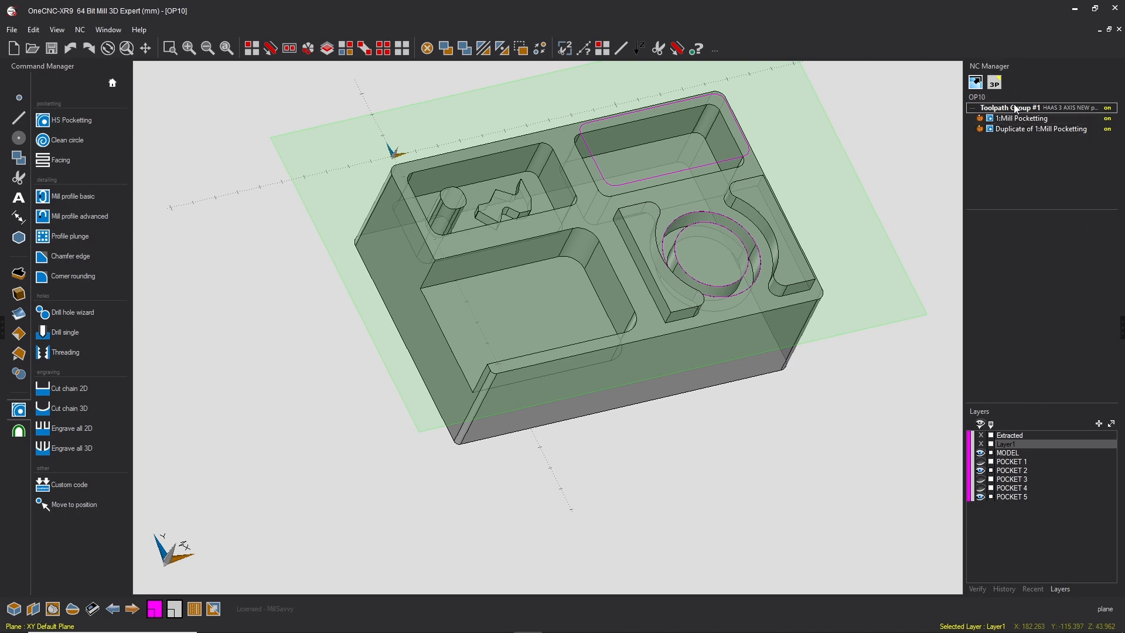
pyautogui.doubleClick(1015, 108)
pyautogui.click(424, 227)
pyautogui.click(525, 237)
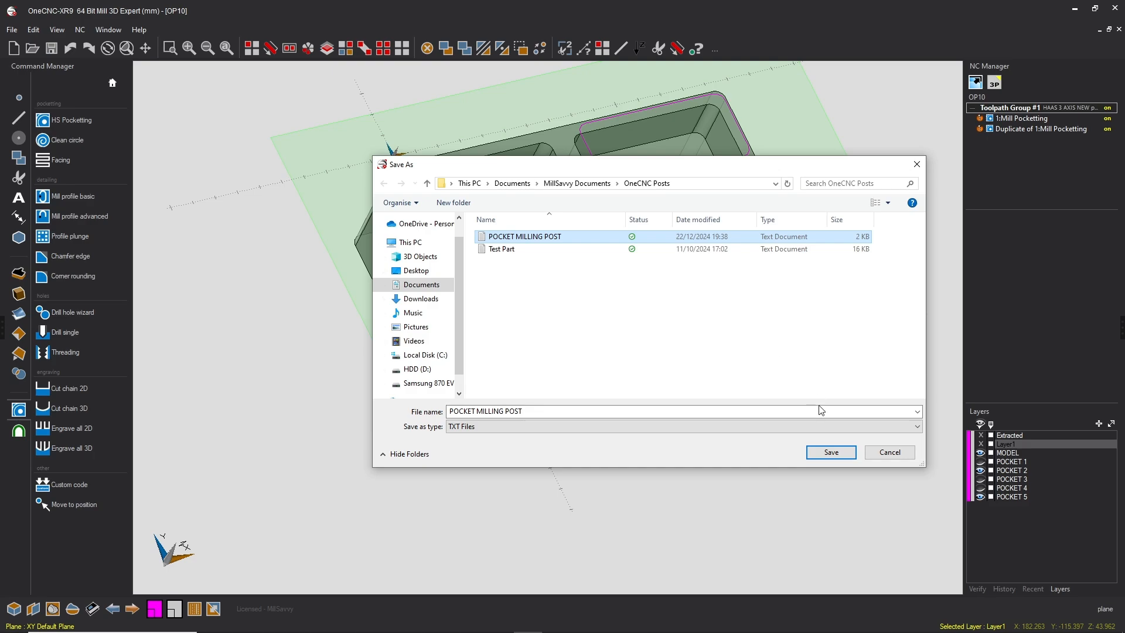
pyautogui.click(830, 452)
pyautogui.click(651, 322)
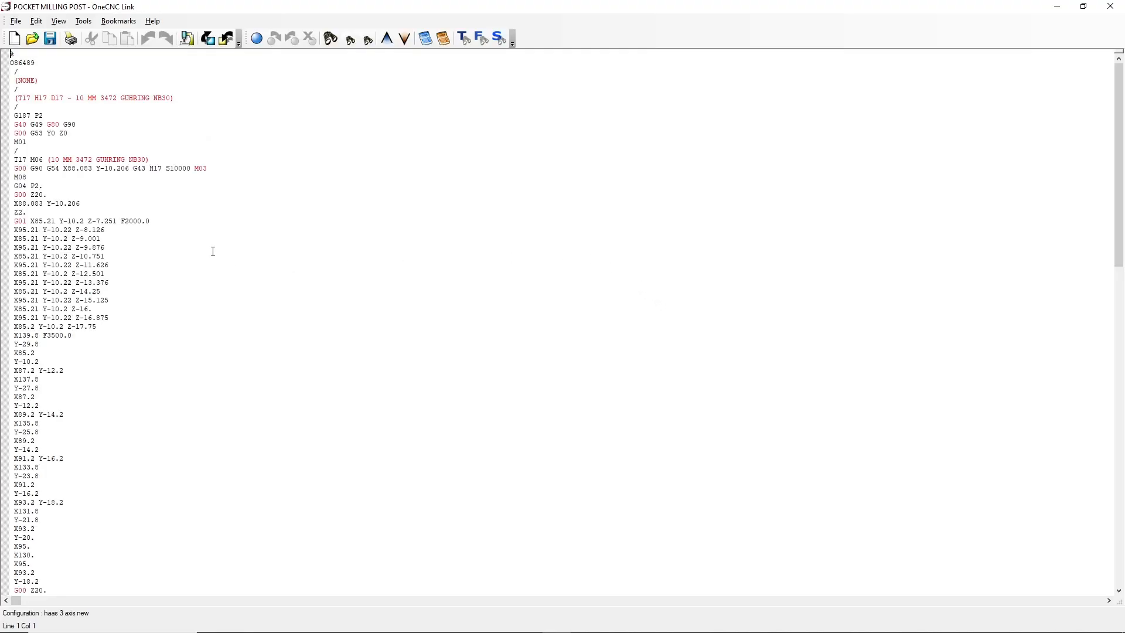
# - Examine the posted code's start position, Z clearance moves and ramp entry down to the first roughing depth
pyautogui.scroll(-2, 134, 174)
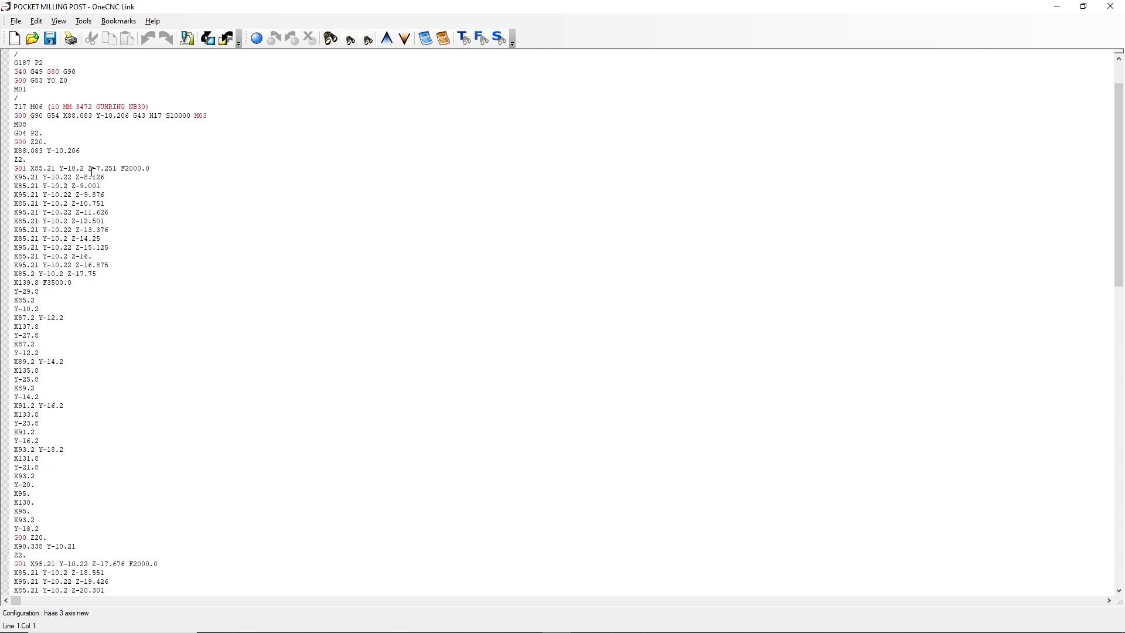
pyautogui.moveTo(129, 115); pyautogui.dragTo(60, 115)
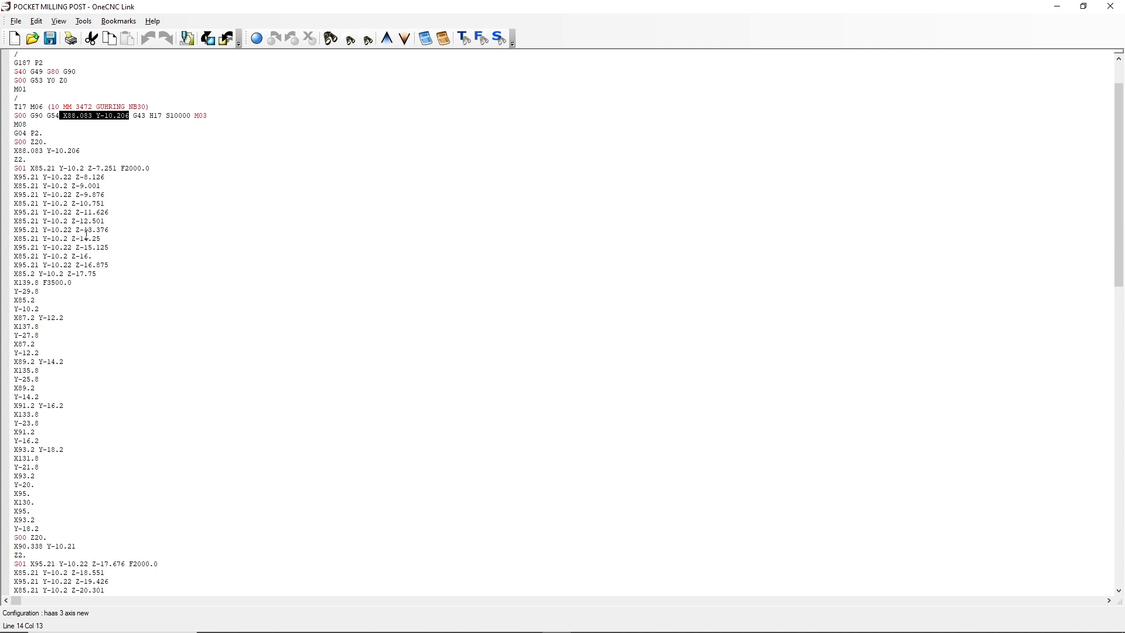
pyautogui.scroll(-2, 87, 234)
pyautogui.scroll(-5, 126, 185)
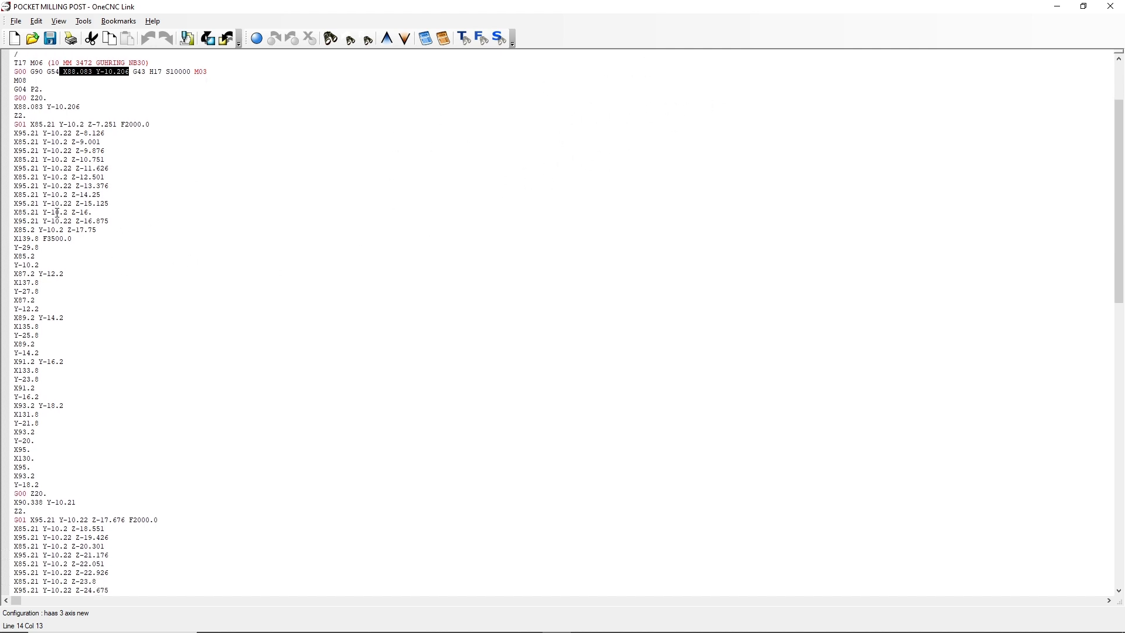
pyautogui.scroll(6, 90, 188)
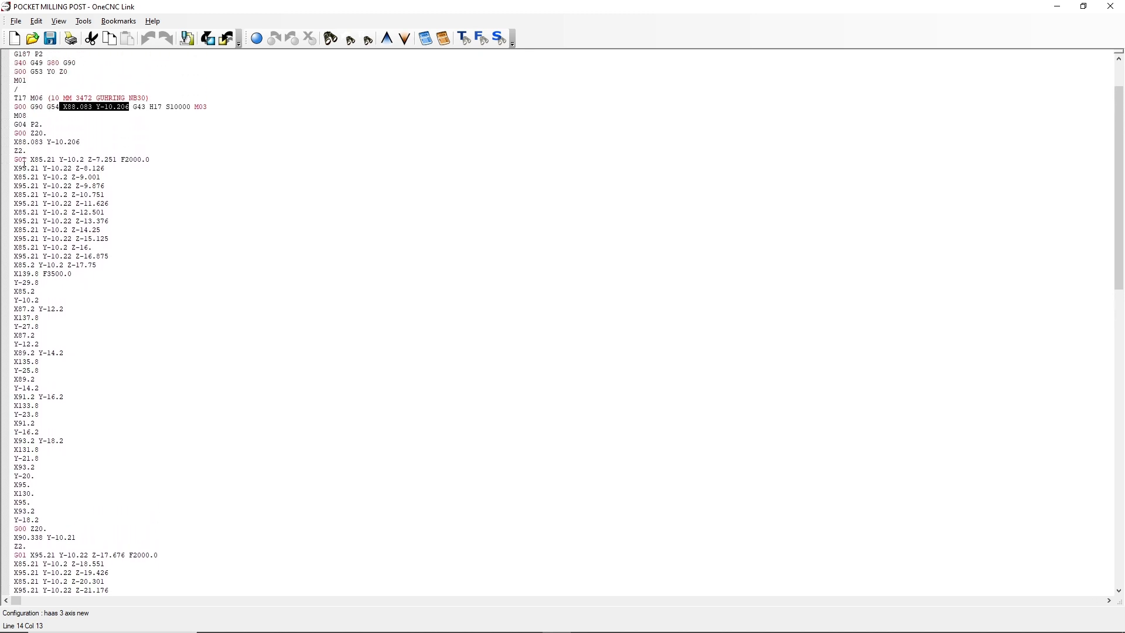
pyautogui.moveTo(116, 159); pyautogui.dragTo(88, 162)
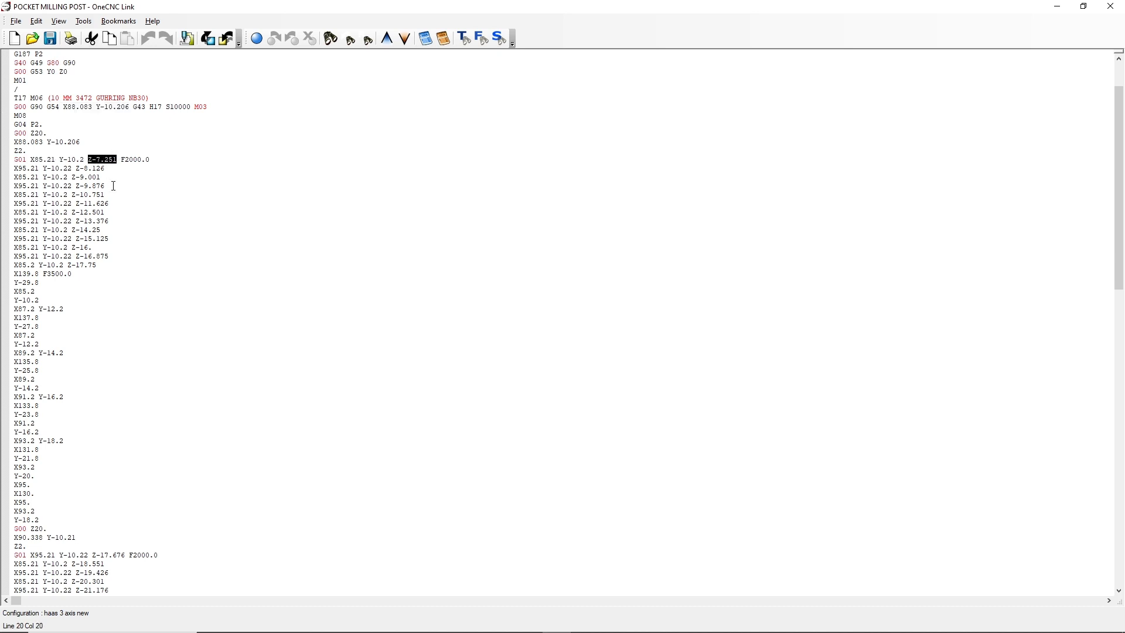
pyautogui.click(28, 152)
pyautogui.moveTo(11, 143)
pyautogui.mouseDown()
pyautogui.moveTo(27, 142)
pyautogui.moveTo(14, 134)
pyautogui.moveTo(19, 151)
pyautogui.moveTo(5, 151)
pyautogui.mouseUp()
pyautogui.moveTo(106, 264); pyautogui.dragTo(64, 265)
pyautogui.scroll(-6, 48, 342)
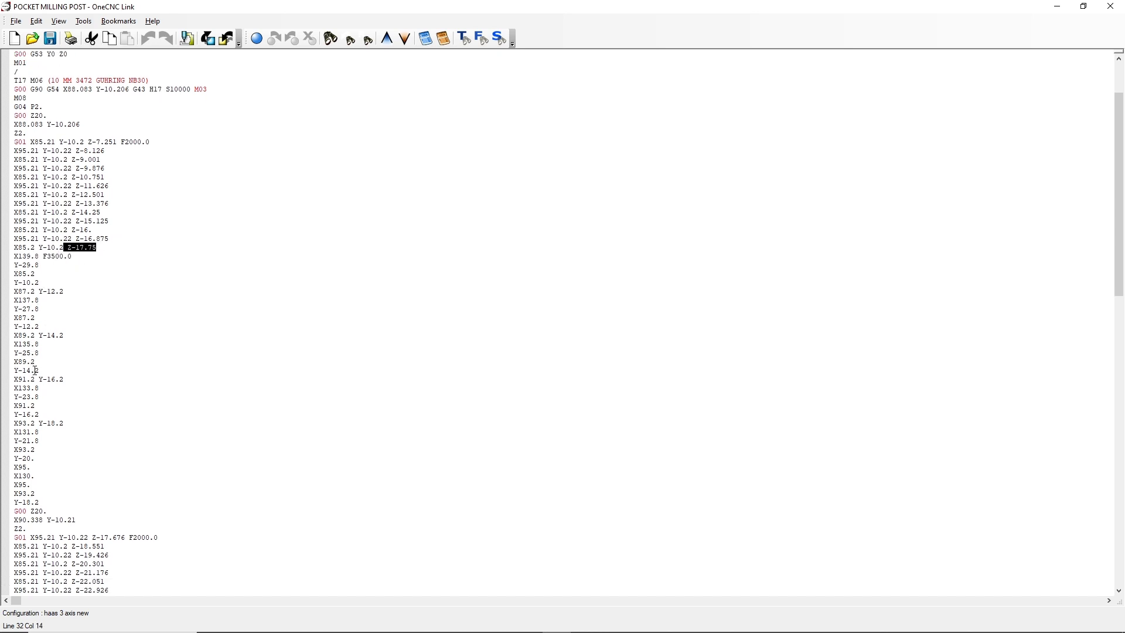
# - Examine the posted code for the second roughing depth, the floor-finishing passes and the closing wall finish
pyautogui.scroll(-7, 54, 349)
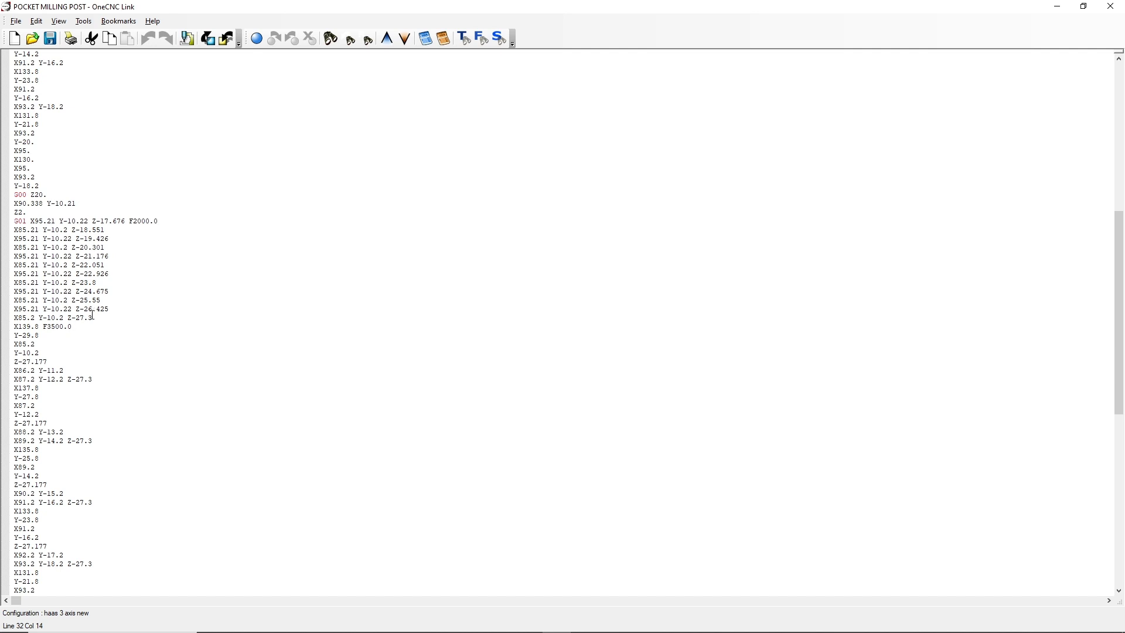
pyautogui.moveTo(93, 317); pyautogui.dragTo(69, 316)
pyautogui.scroll(-1, 83, 298)
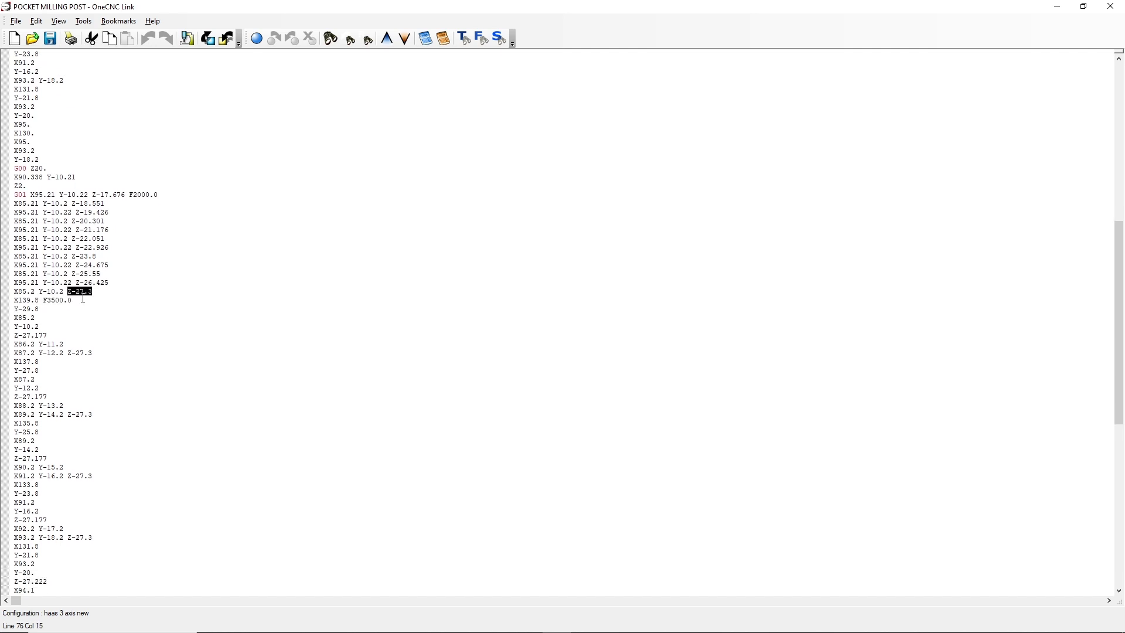
pyautogui.scroll(-10, 83, 298)
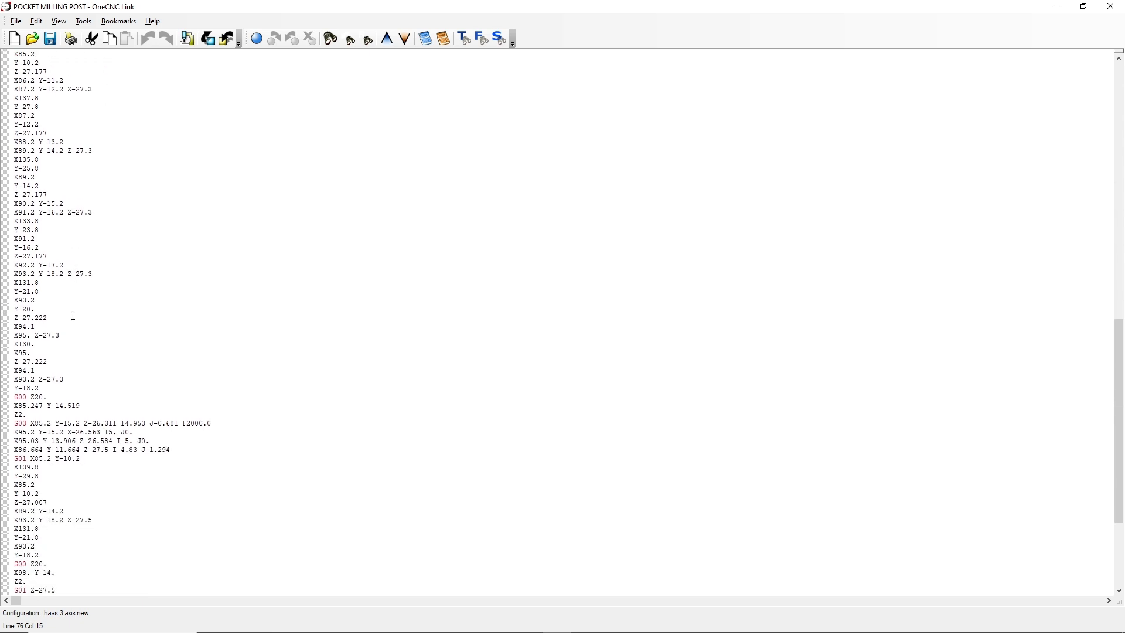
pyautogui.scroll(-9, 73, 315)
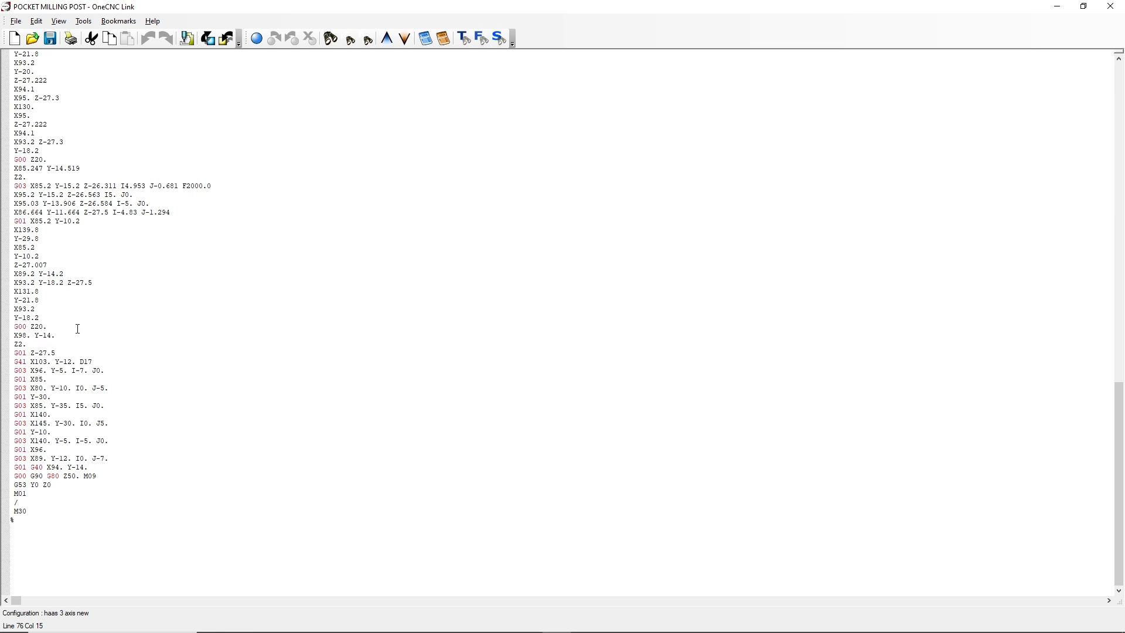
pyautogui.scroll(1, 70, 158)
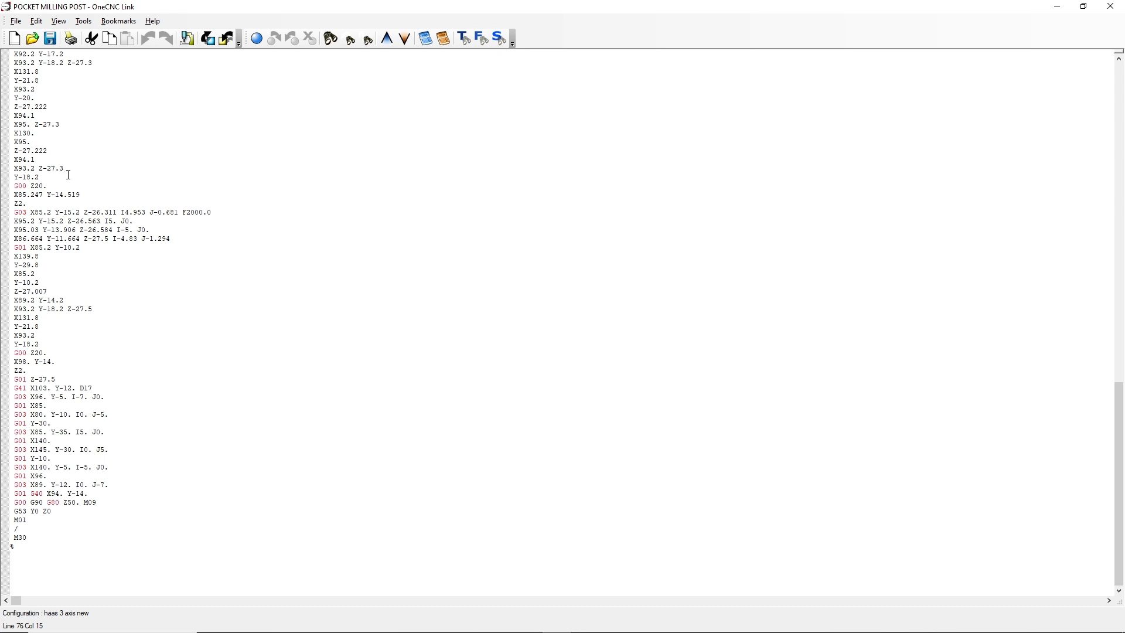
pyautogui.scroll(-1, 135, 196)
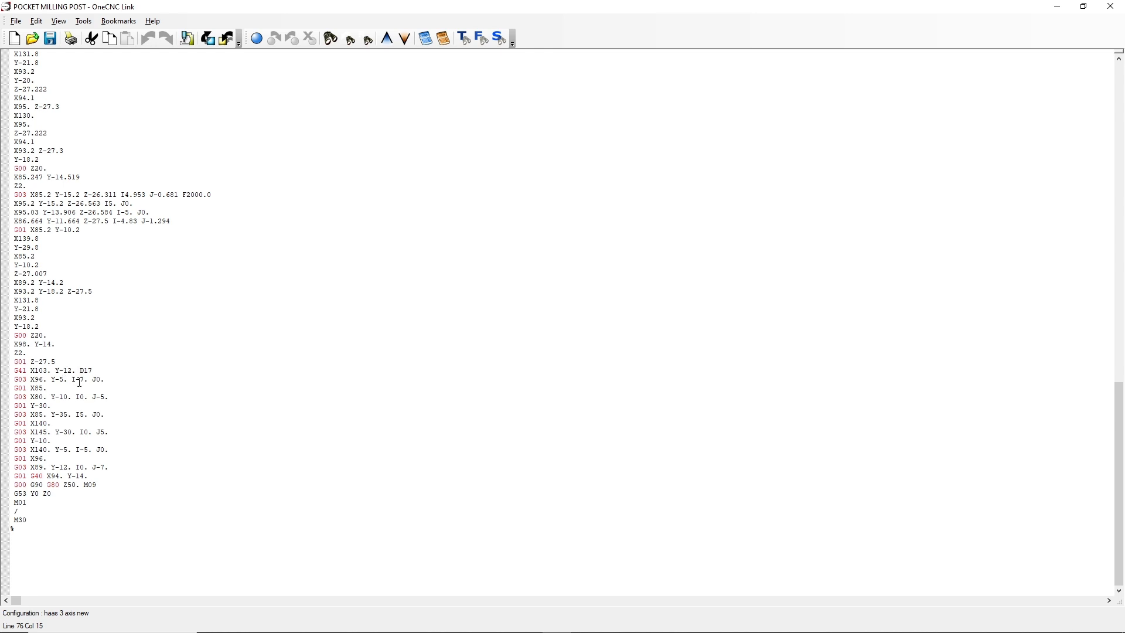
# - Examine the G41 cutter compensation line and the arc lead-in of the wall finishing pass
pyautogui.moveTo(68, 380); pyautogui.dragTo(47, 380)
pyautogui.moveTo(27, 370); pyautogui.dragTo(48, 380)
pyautogui.doubleClick(27, 370)
pyautogui.doubleClick(92, 371)
pyautogui.moveTo(104, 371); pyautogui.dragTo(59, 375)
pyautogui.moveTo(90, 370); pyautogui.dragTo(83, 371)
# - Highlight the D17 diameter offset on the G41 line and relate it to the surrounding finishing moves
pyautogui.scroll(3, 112, 350)
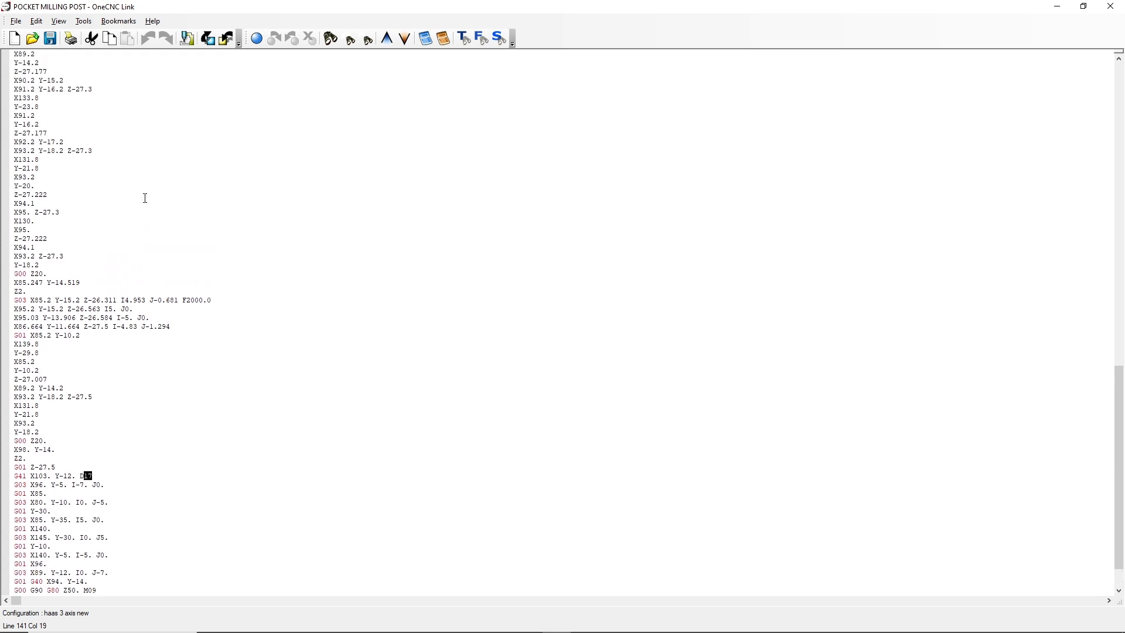
pyautogui.scroll(-3, 85, 377)
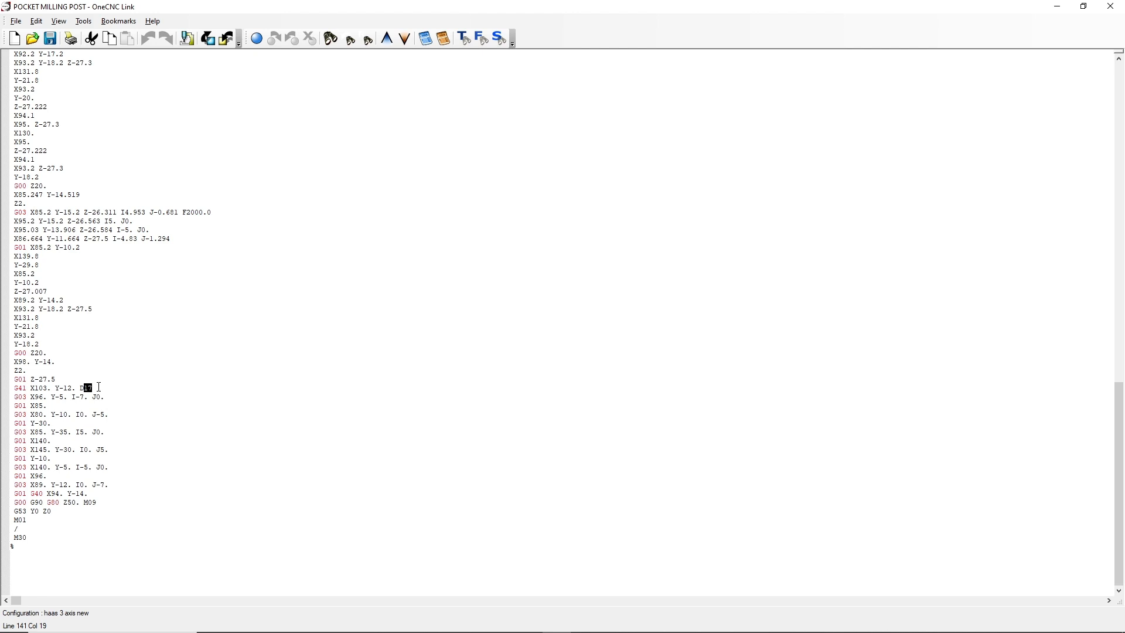
pyautogui.click(97, 388)
pyautogui.moveTo(94, 387); pyautogui.dragTo(84, 388)
pyautogui.click(83, 432)
pyautogui.moveTo(93, 388); pyautogui.dragTo(80, 388)
pyautogui.click(129, 409)
pyautogui.doubleClick(93, 388)
pyautogui.click(95, 388)
pyautogui.moveTo(93, 387); pyautogui.dragTo(81, 389)
pyautogui.press('Right')
pyautogui.click(77, 381)
pyautogui.doubleClick(87, 388)
pyautogui.click(77, 449)
# - Examine the G40 compensation cancel line and the retract and program-end lines of the posted code
pyautogui.moveTo(85, 494); pyautogui.dragTo(23, 495)
pyautogui.click(94, 502)
pyautogui.moveTo(96, 502); pyautogui.dragTo(52, 516)
pyautogui.click(5, 546)
pyautogui.click(32, 539)
# - Close the posted NC code and select the duplicate Mill Pocketting operation in the CAM model
pyautogui.click(1110, 6)
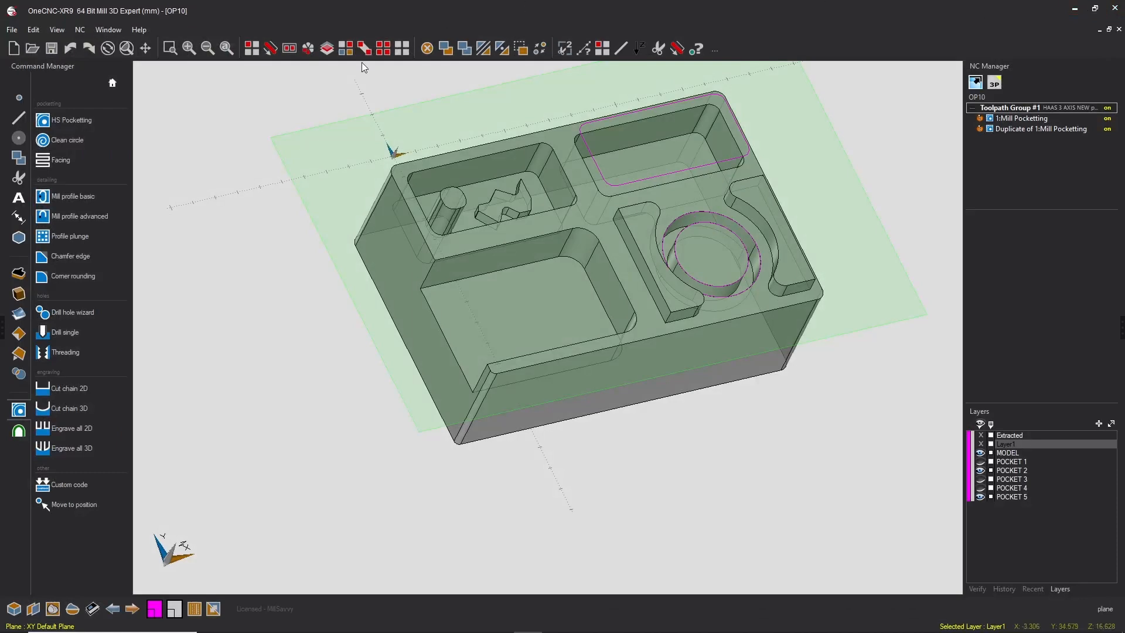
pyautogui.click(1040, 129)
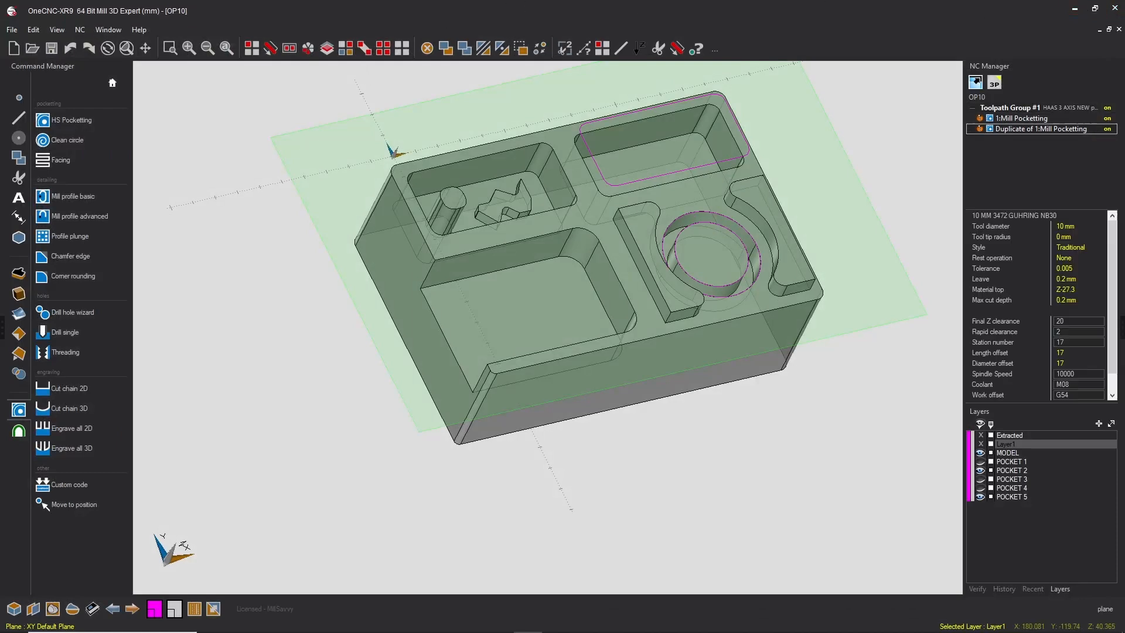